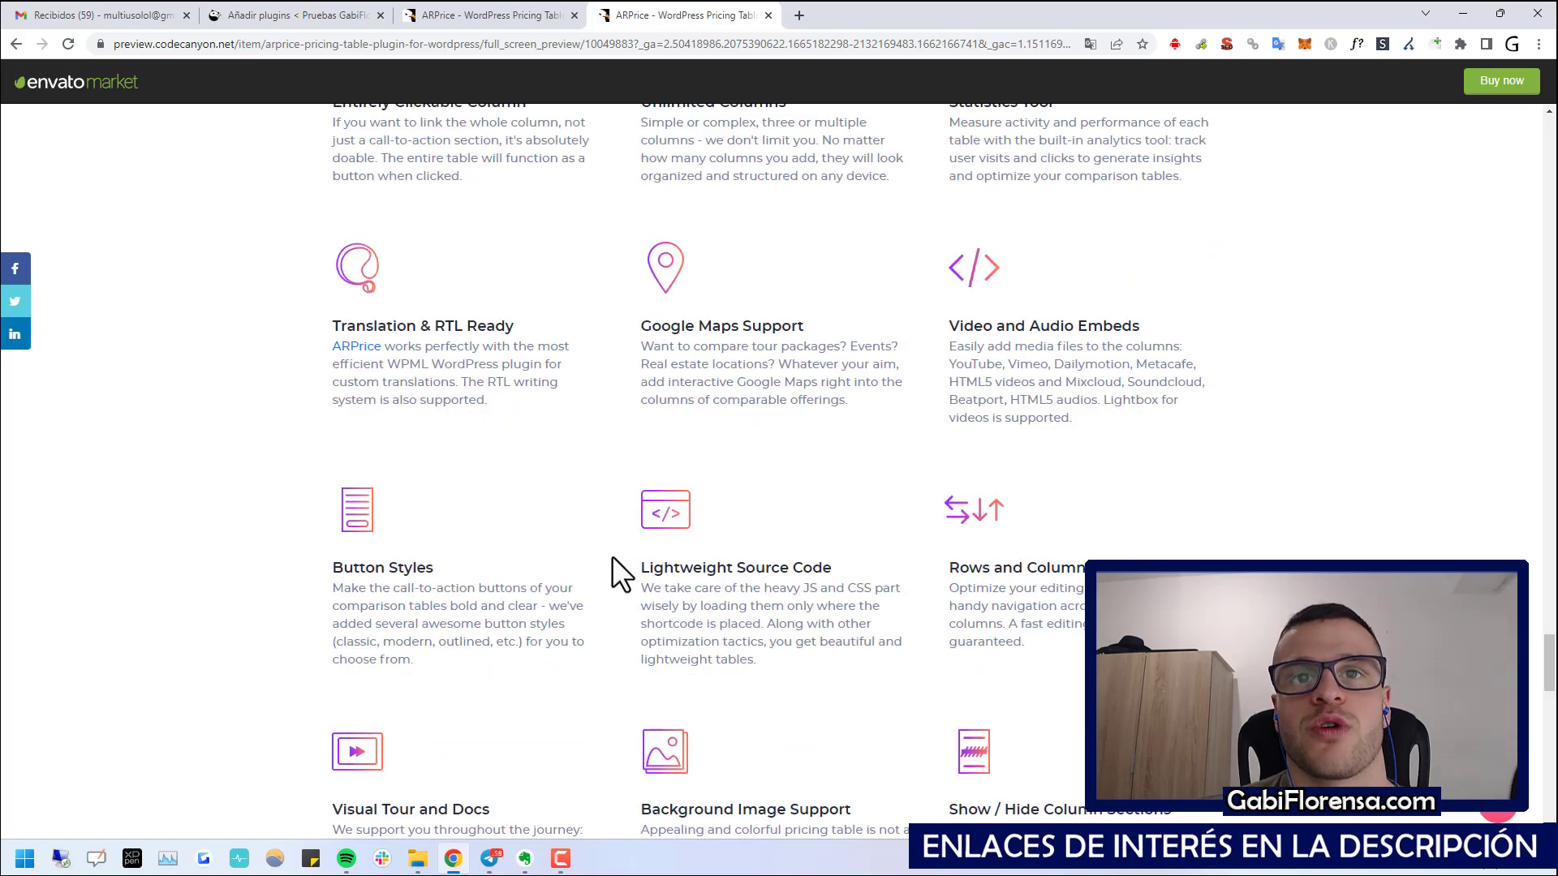
- Review the remaining features, integrations and testimonials on the ARPrice preview page, and close the preview
scroll(611, 557, "down", 2)
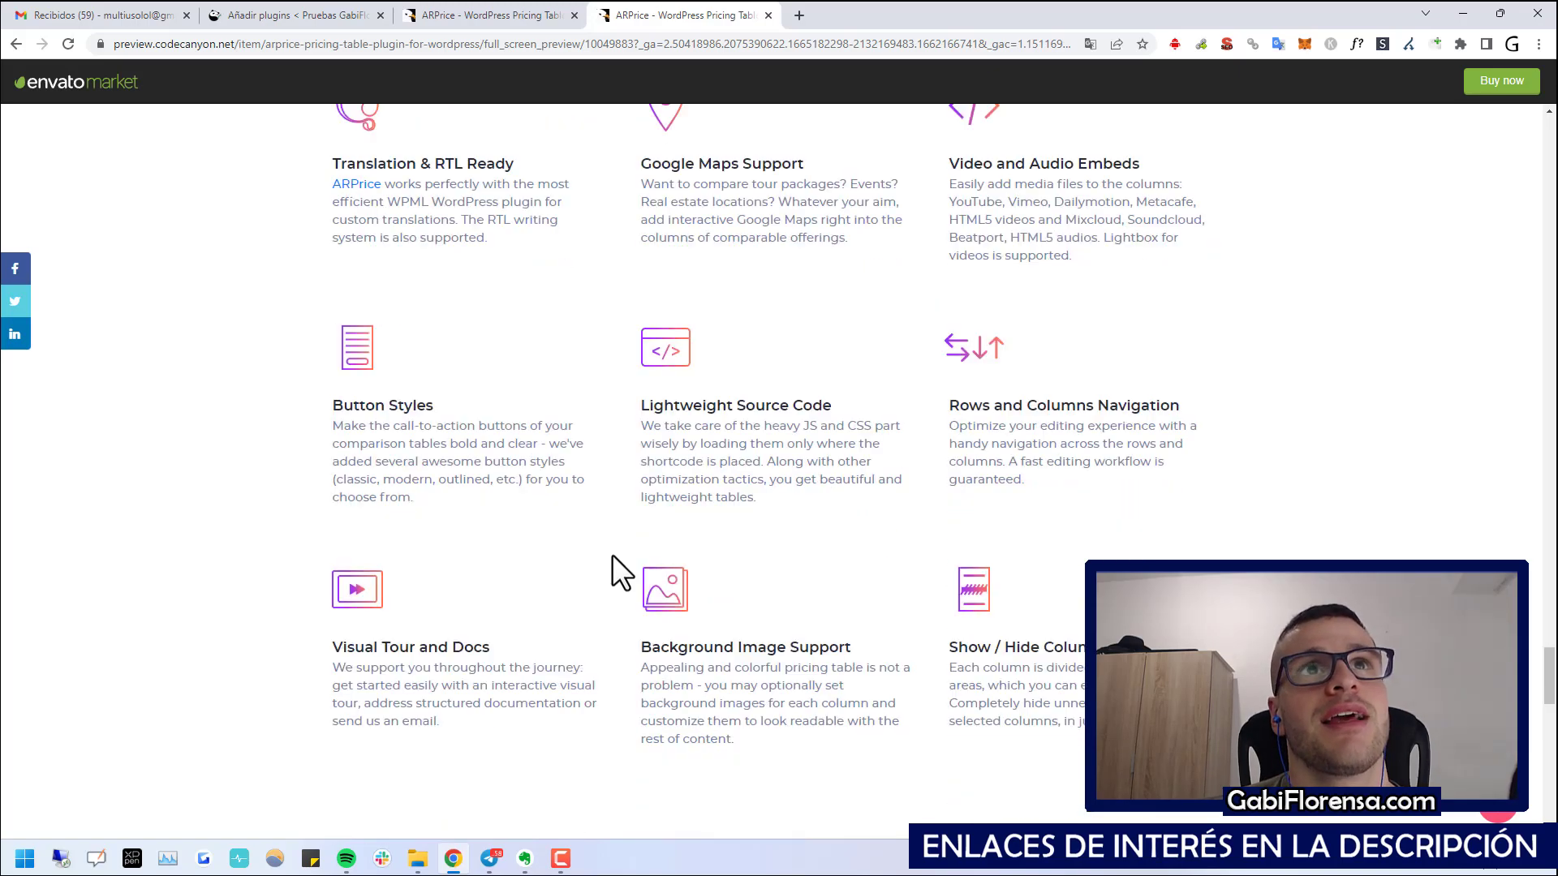
scroll(612, 553, "down", 2)
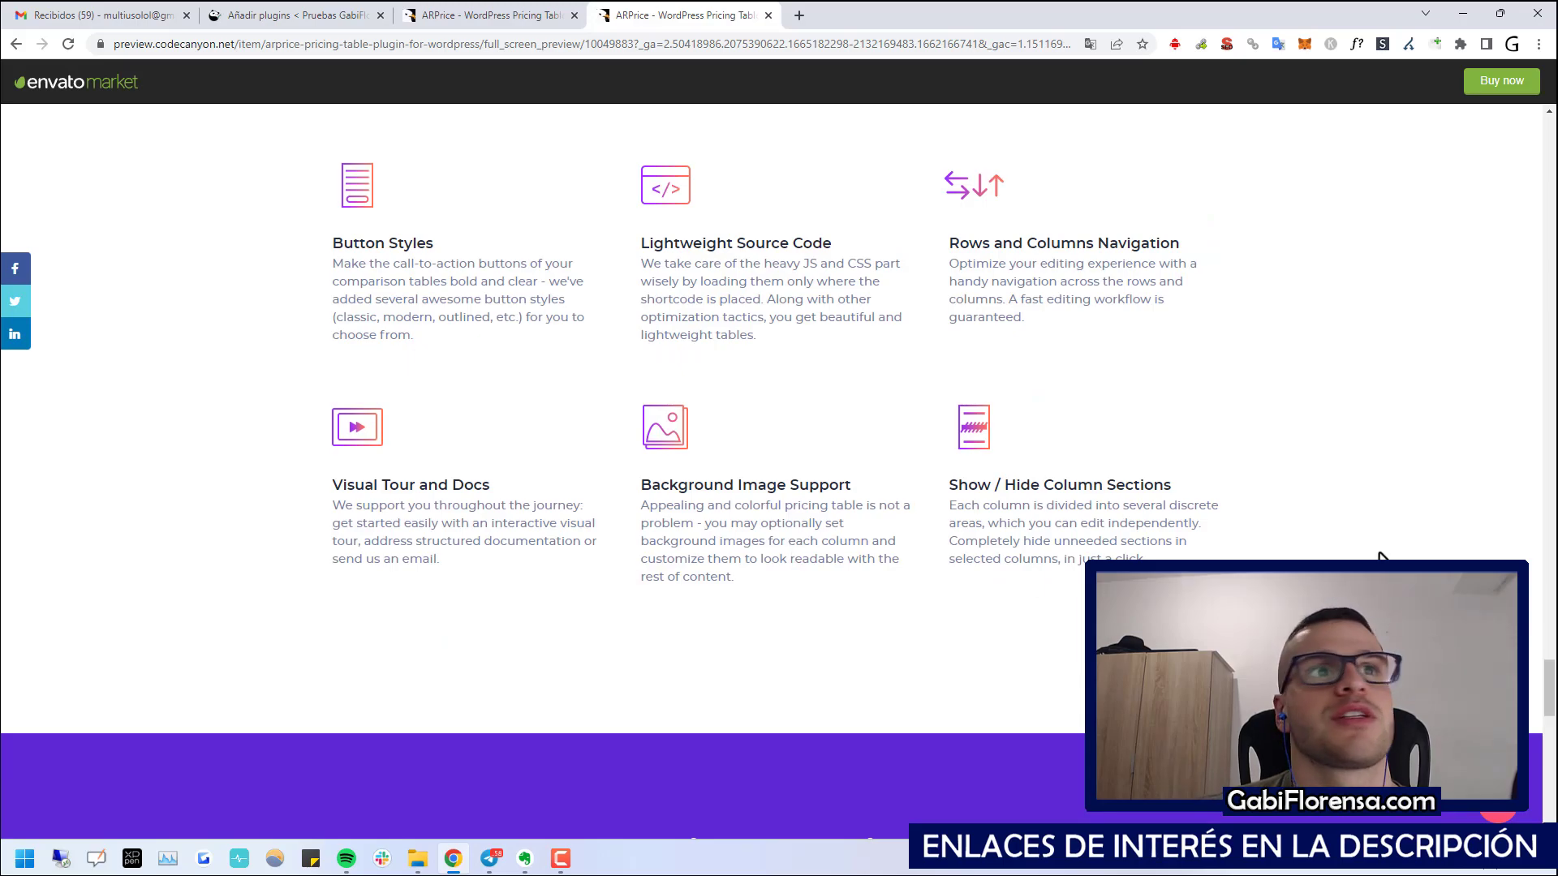
scroll(1377, 554, "down", 8)
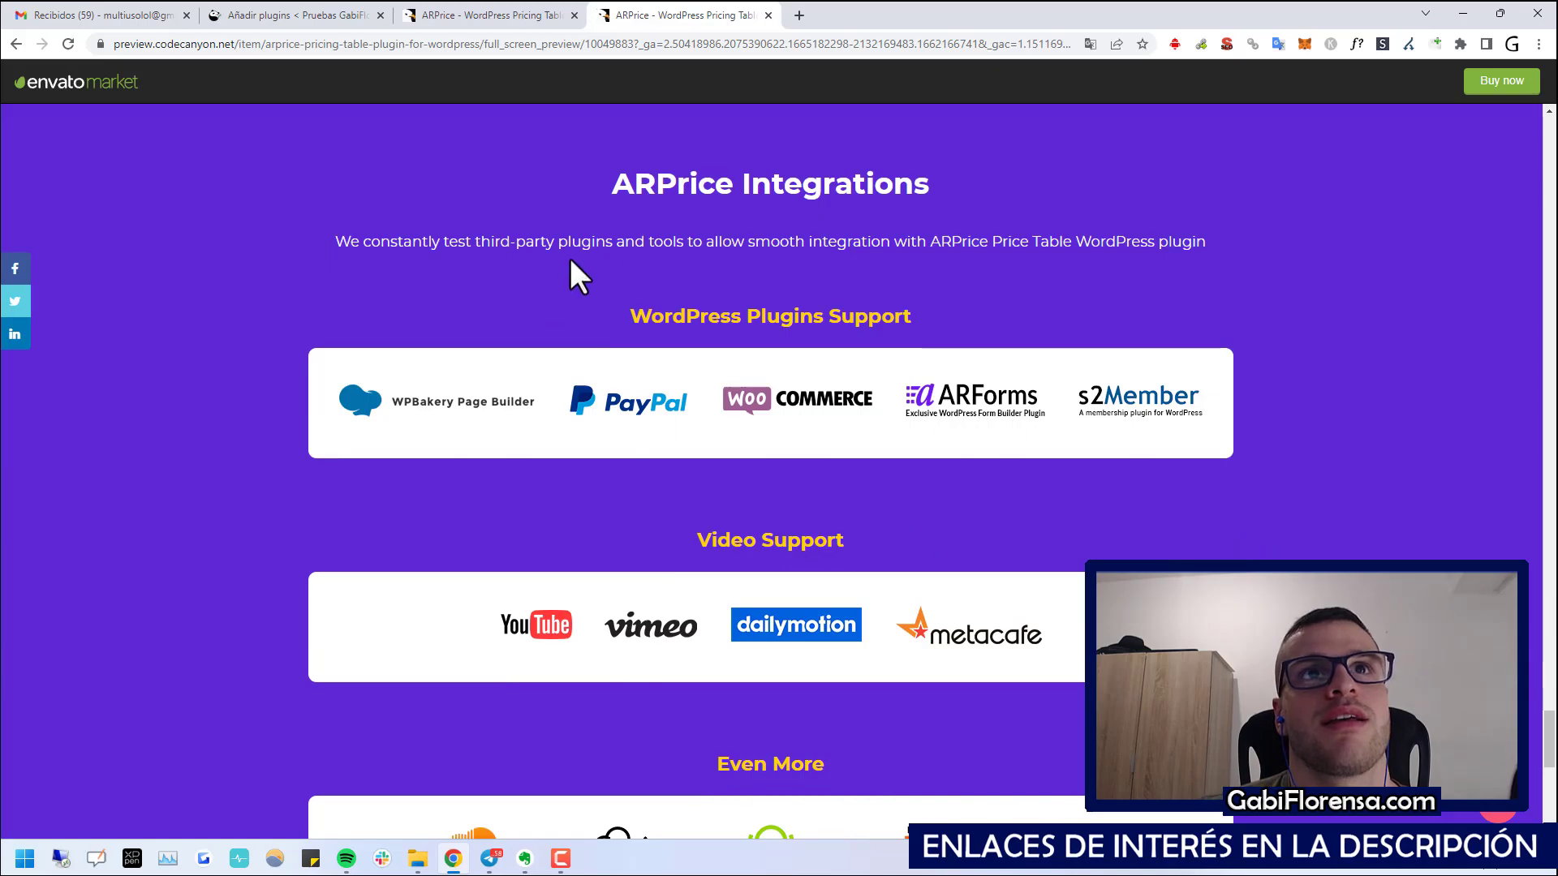
scroll(903, 400, "down", 9)
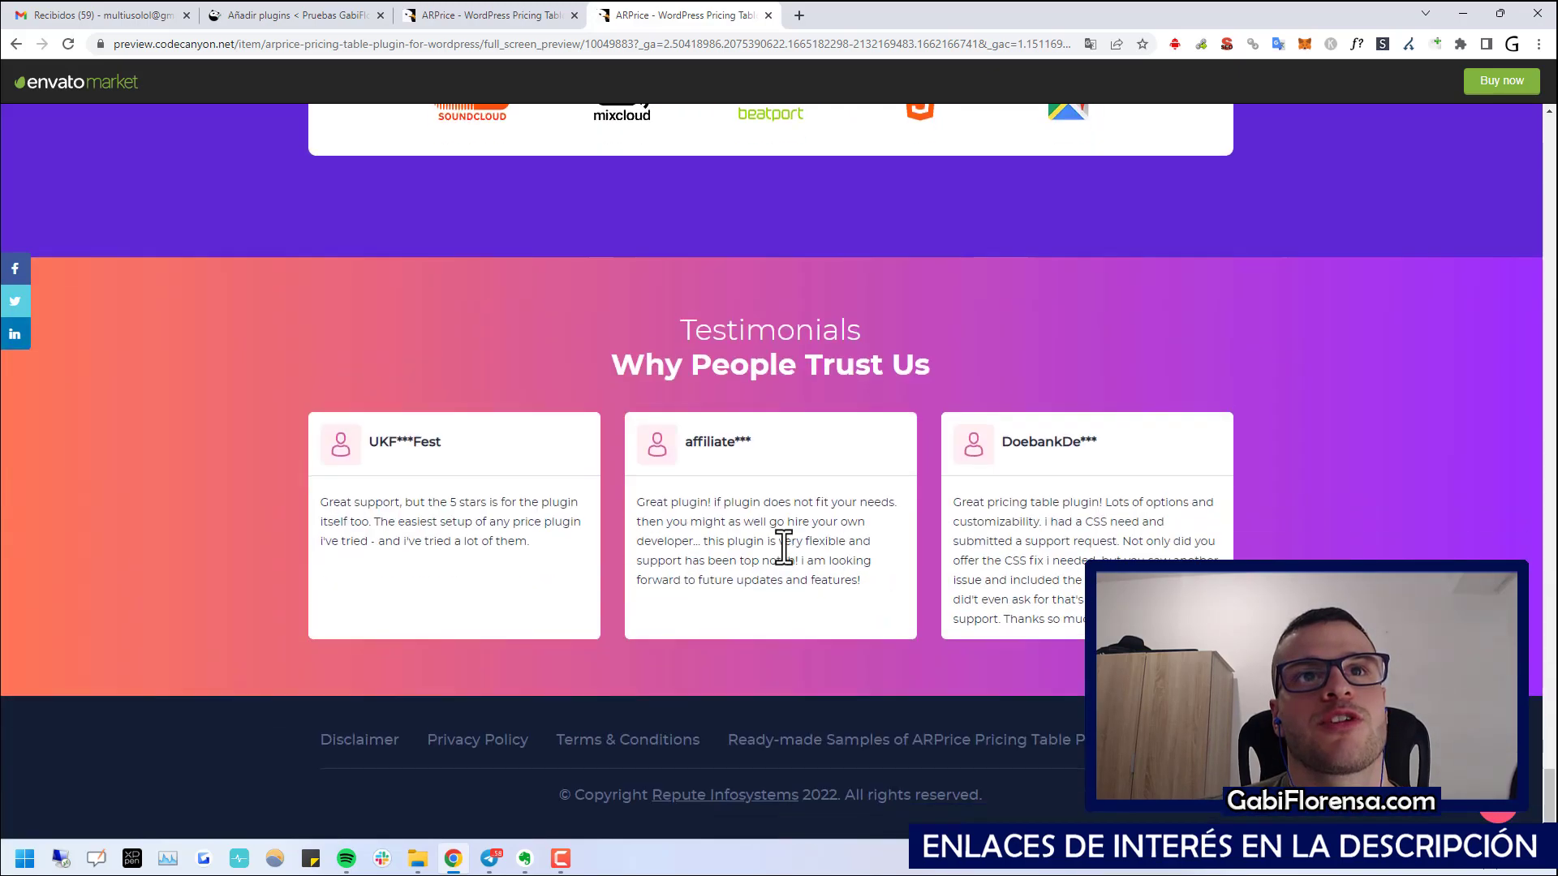
key("Home")
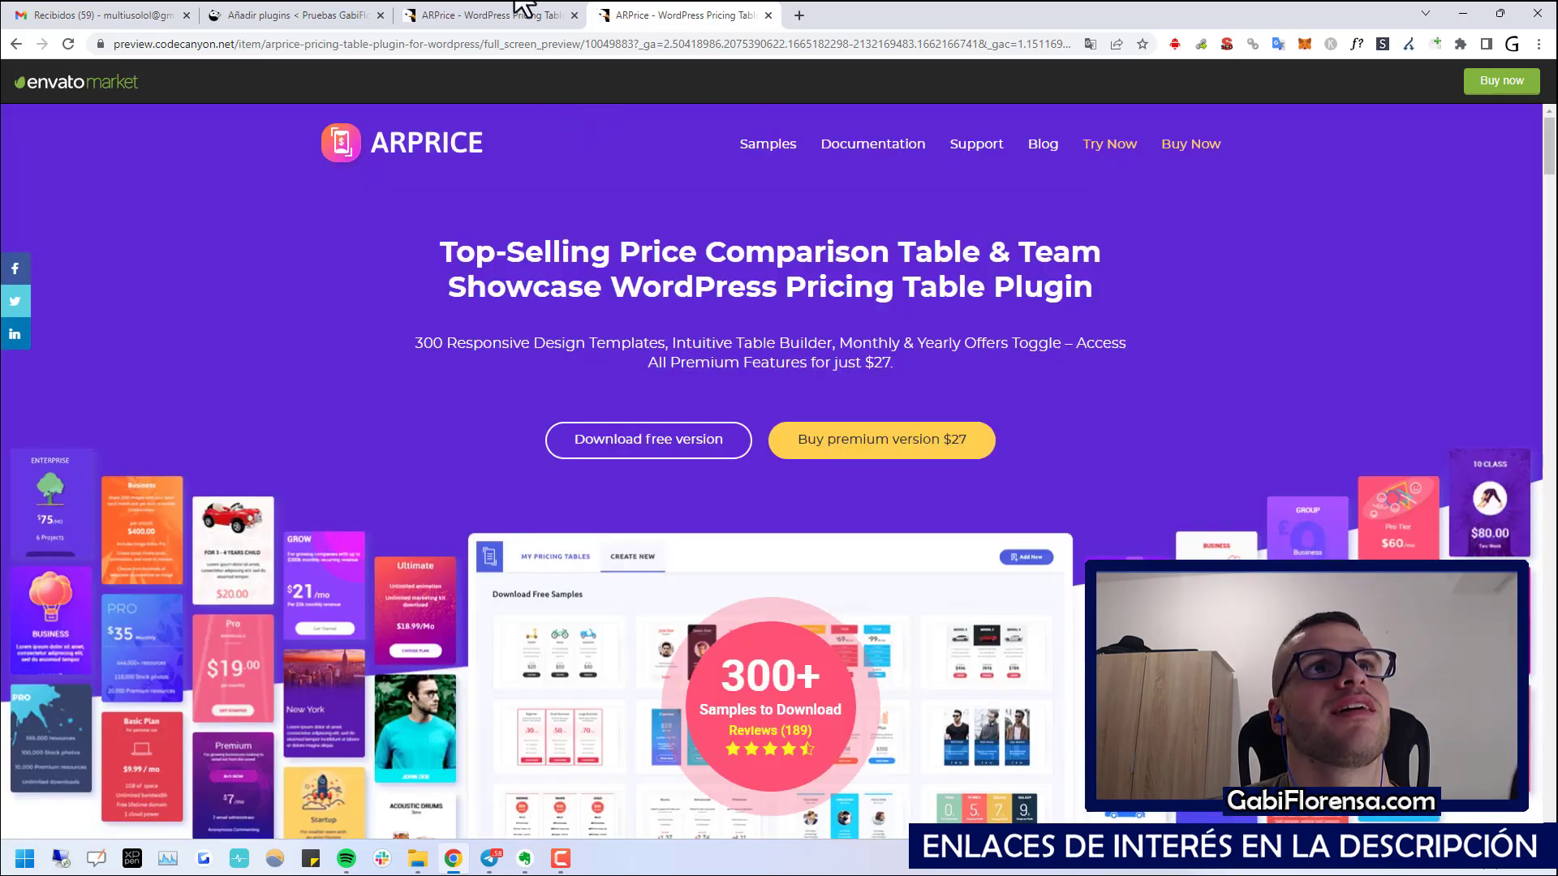
middle_click(631, 18)
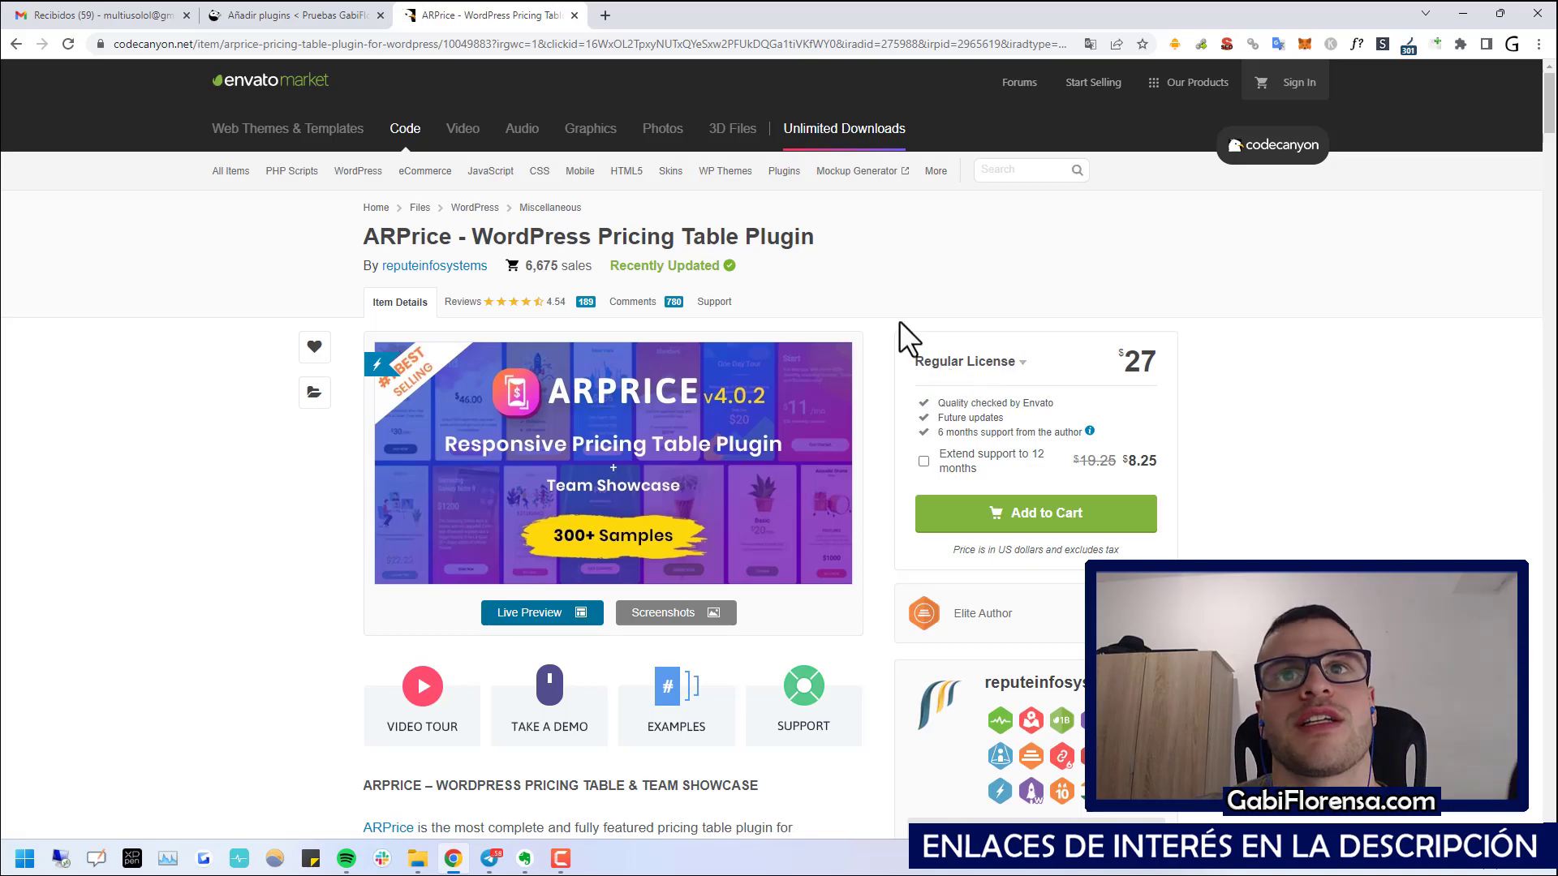
- Check the Regular License price on the ARPrice item page
left_click_drag(1118, 357, 1188, 355)
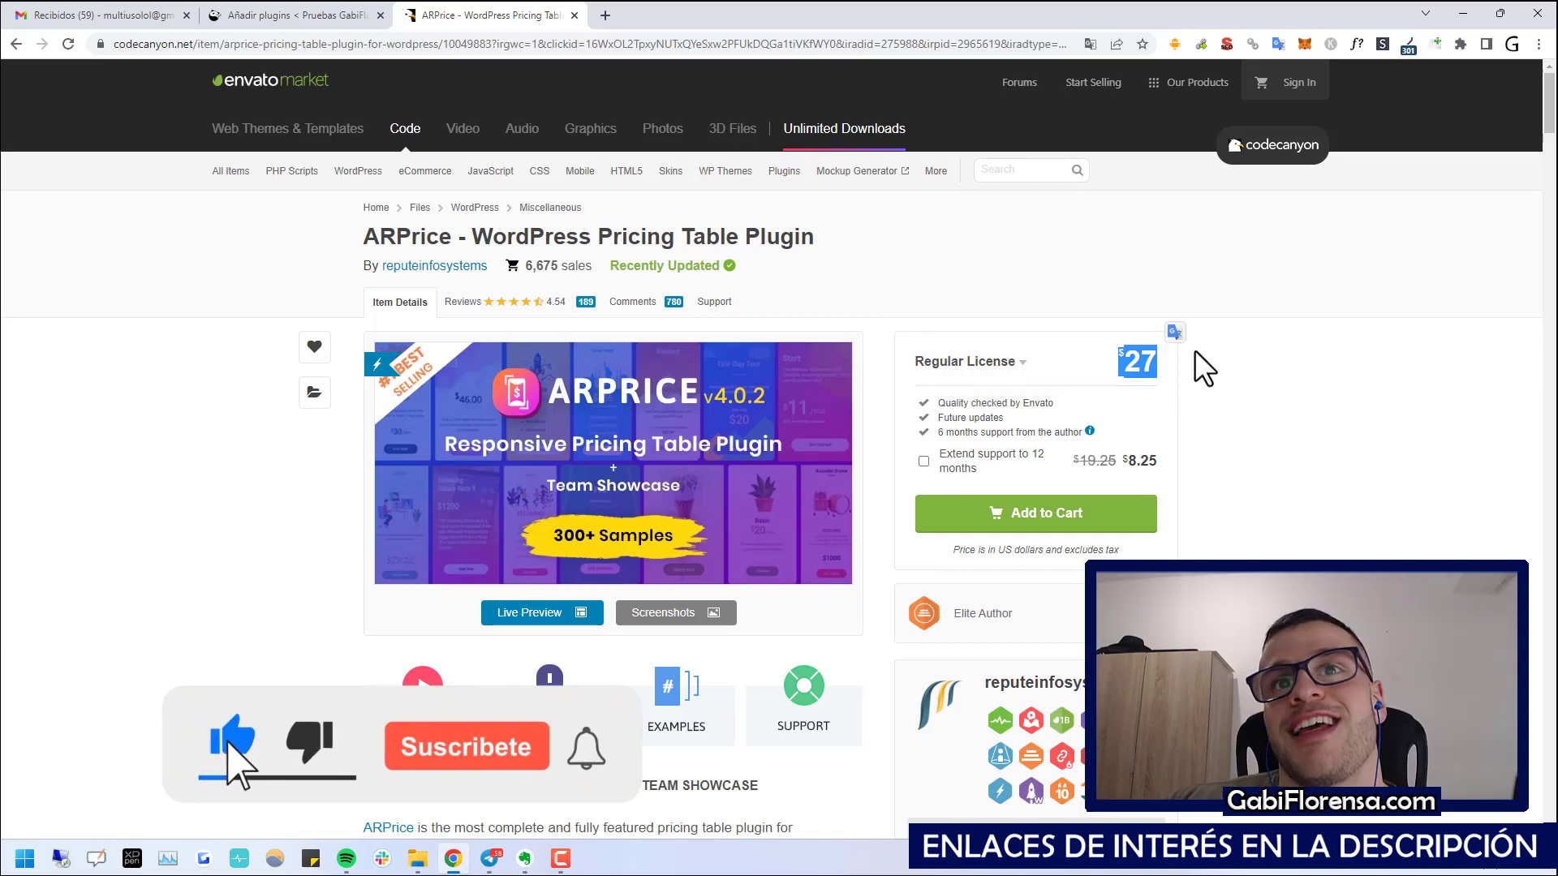
left_click(1195, 350)
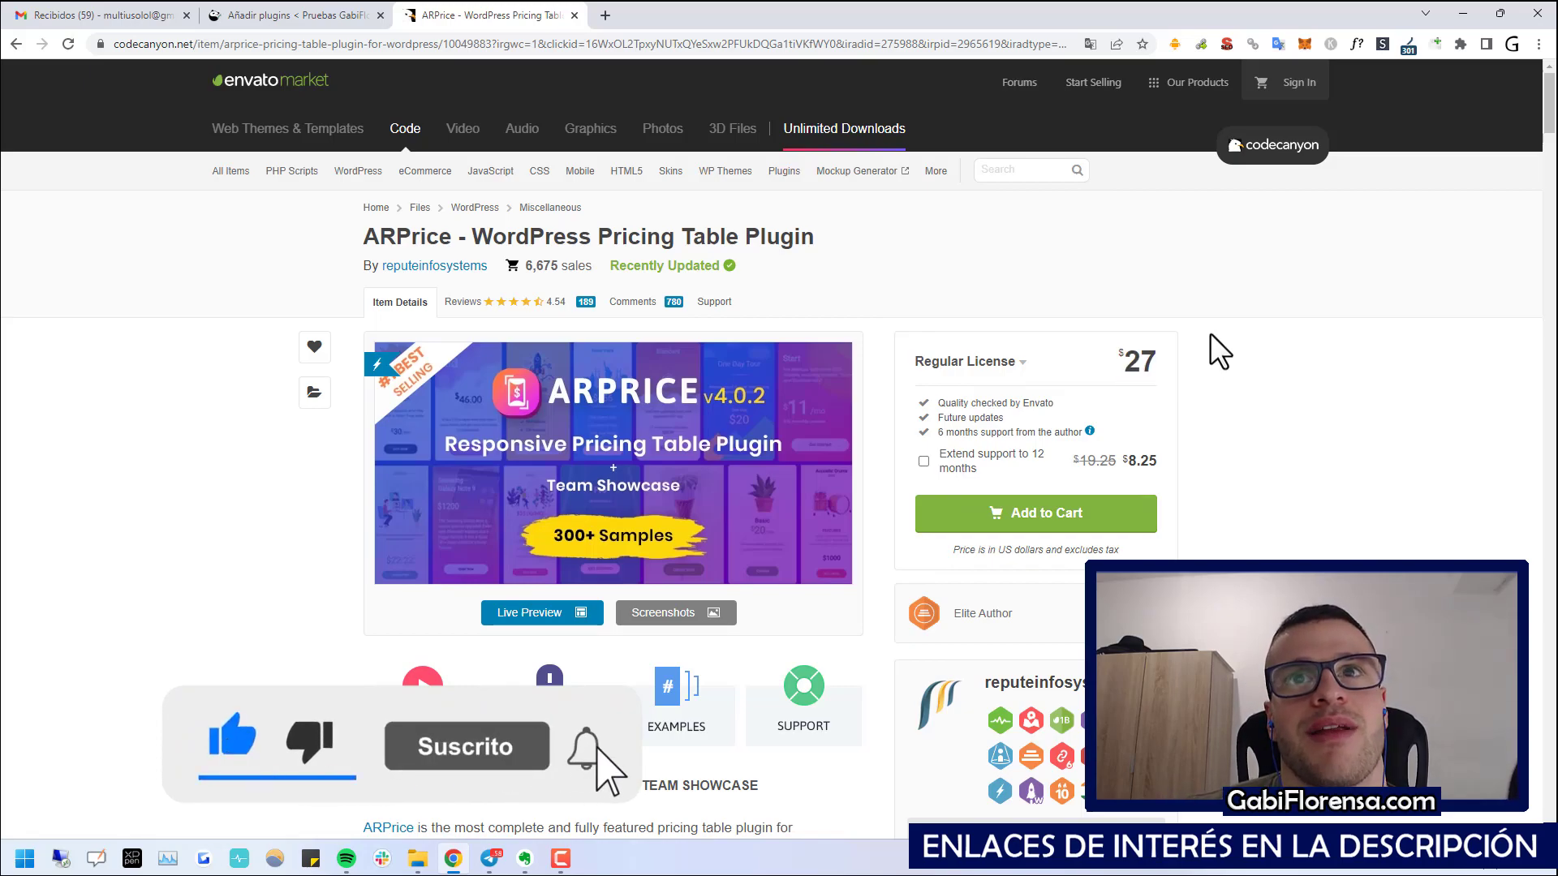
mouse_move(437, 513)
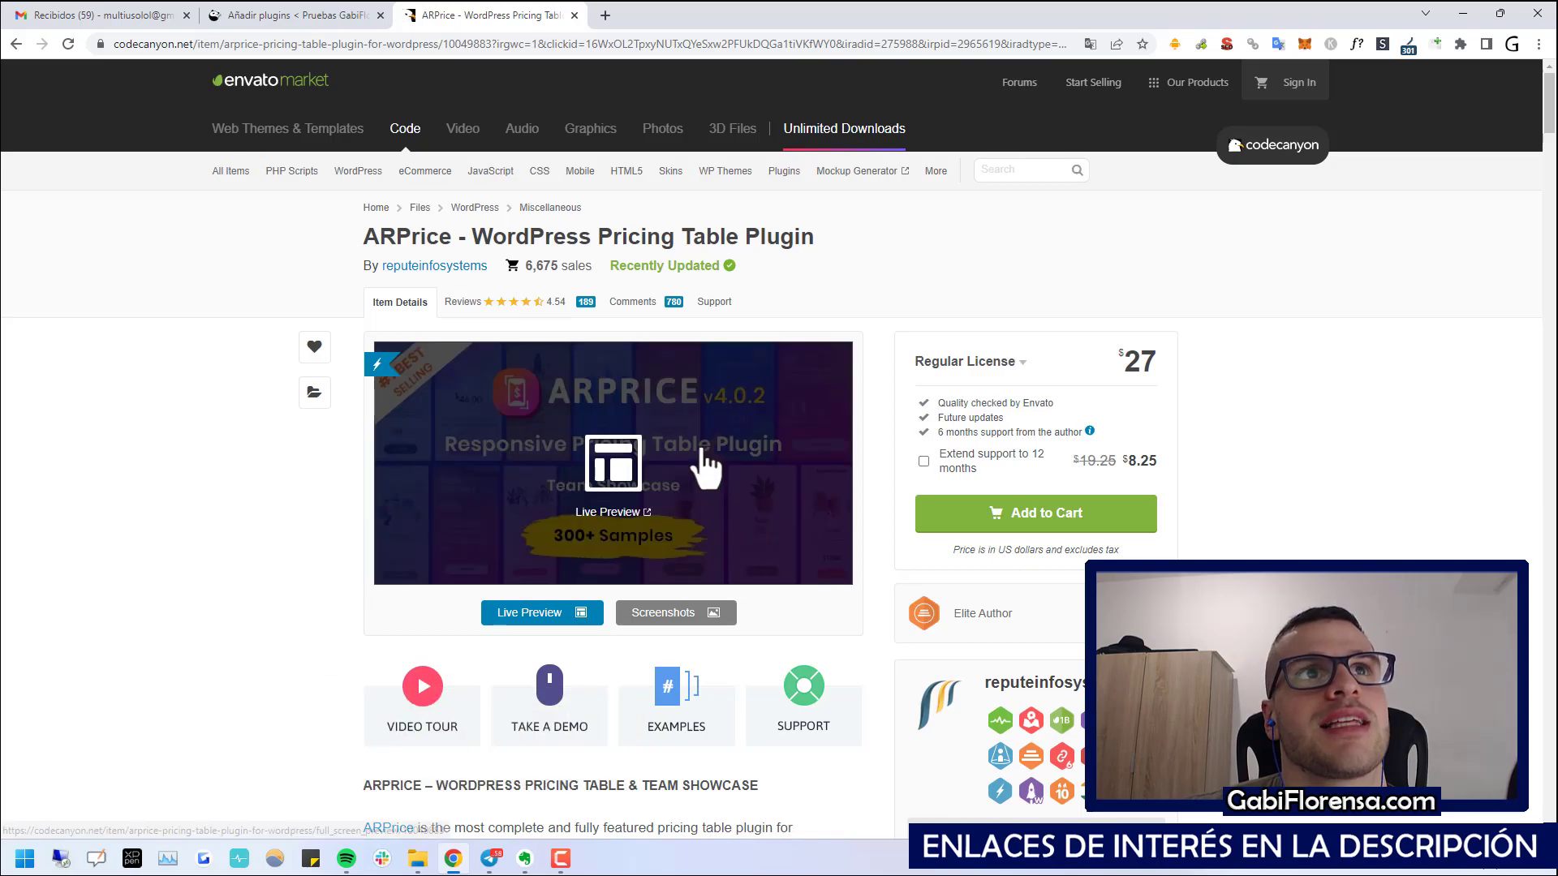
- Install the plugin from the selected APPrice.zip file on the WordPress site and activate it
left_click(328, 3)
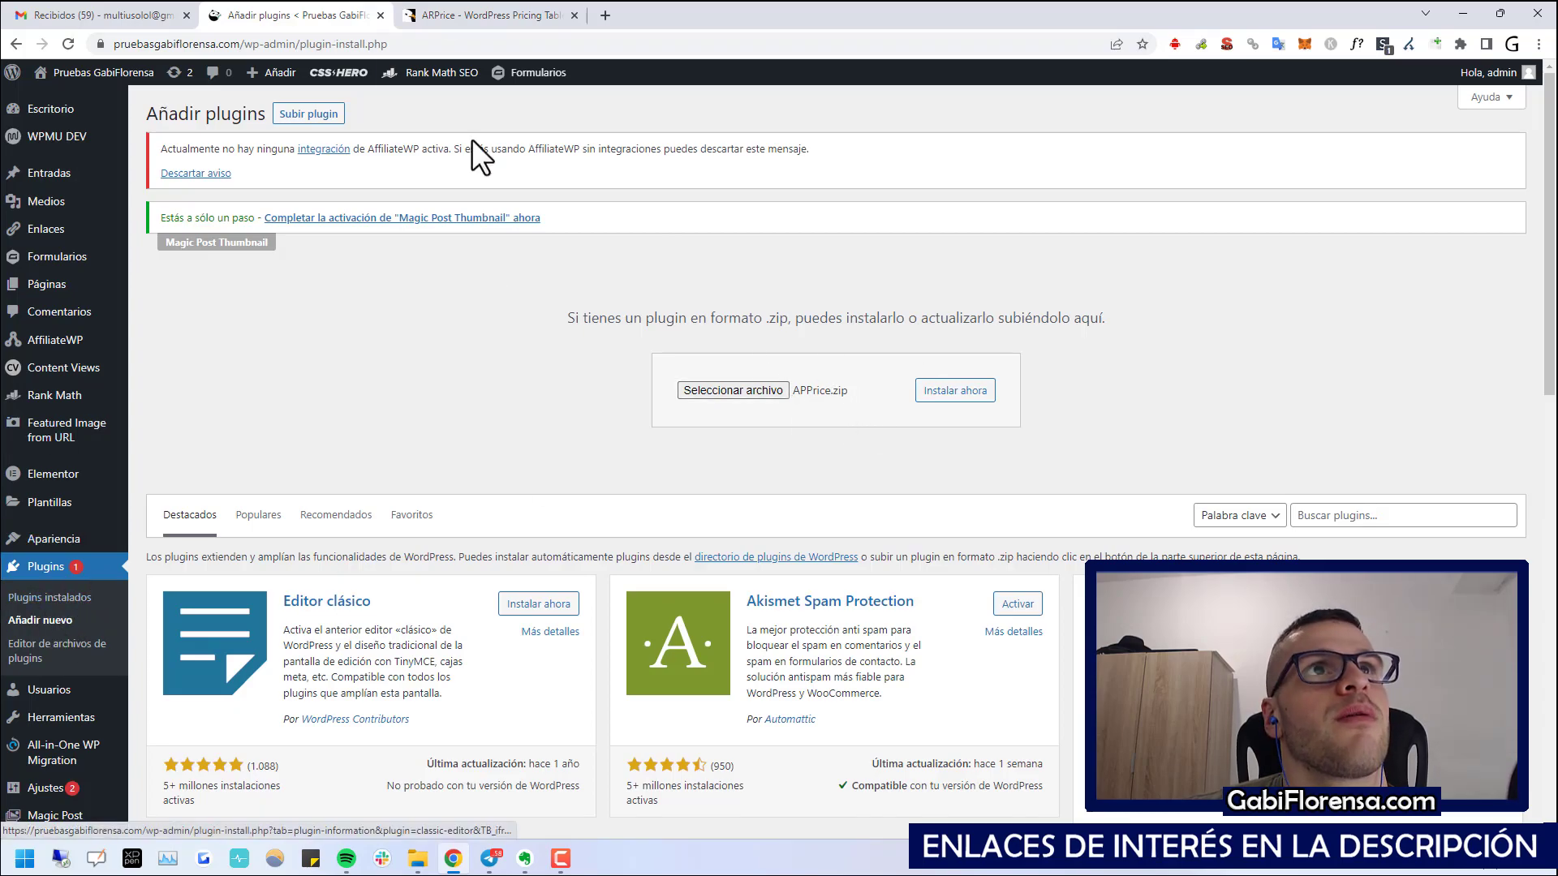
left_click(475, 16)
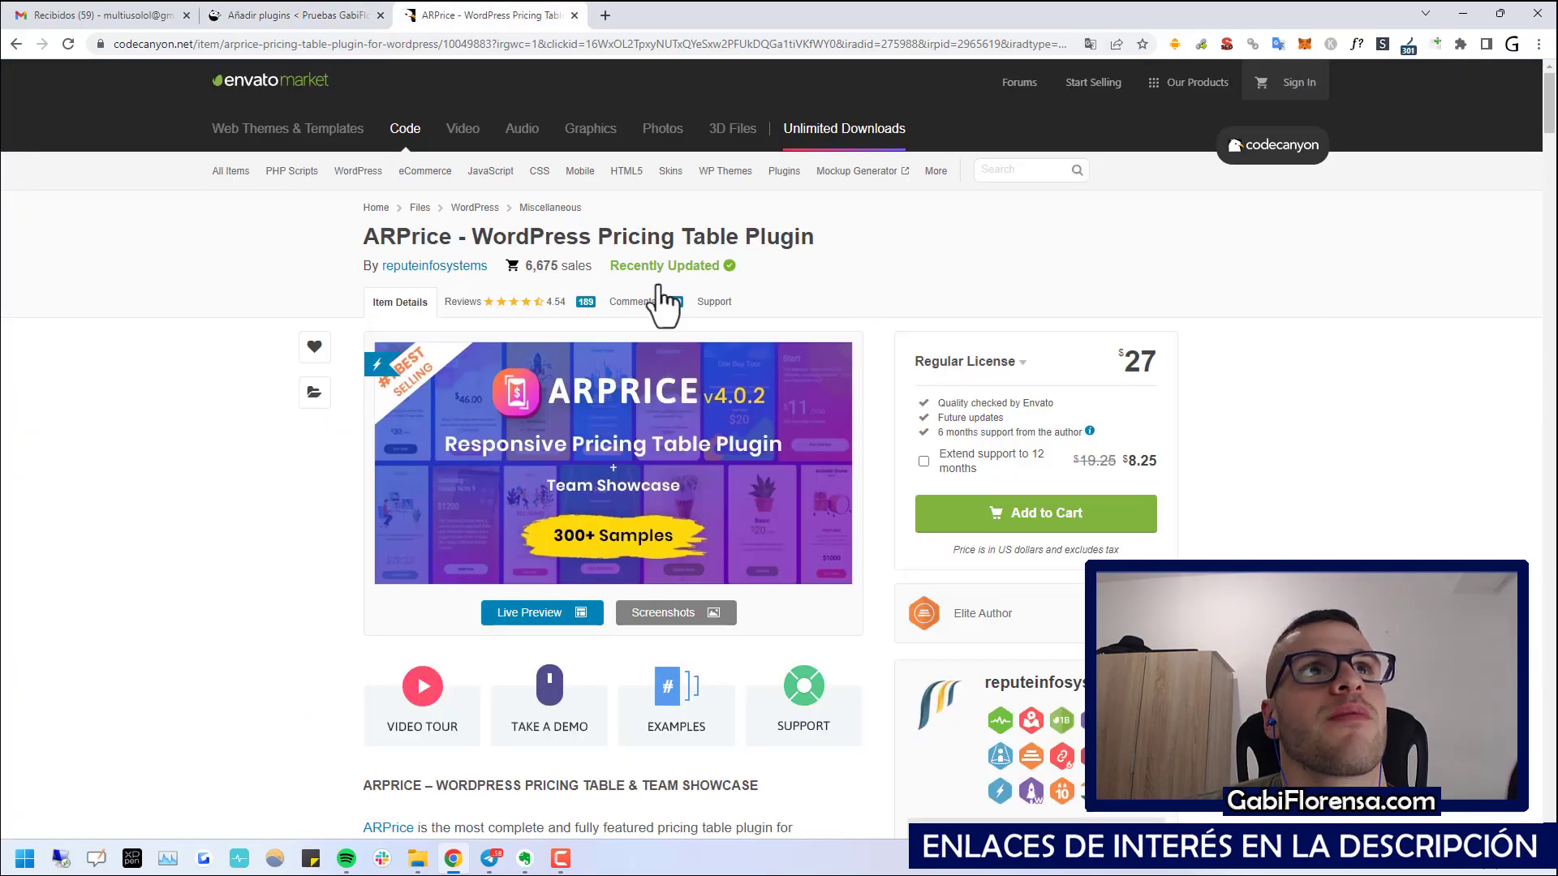
key("ctrl+shift+Tab")
left_click(963, 391)
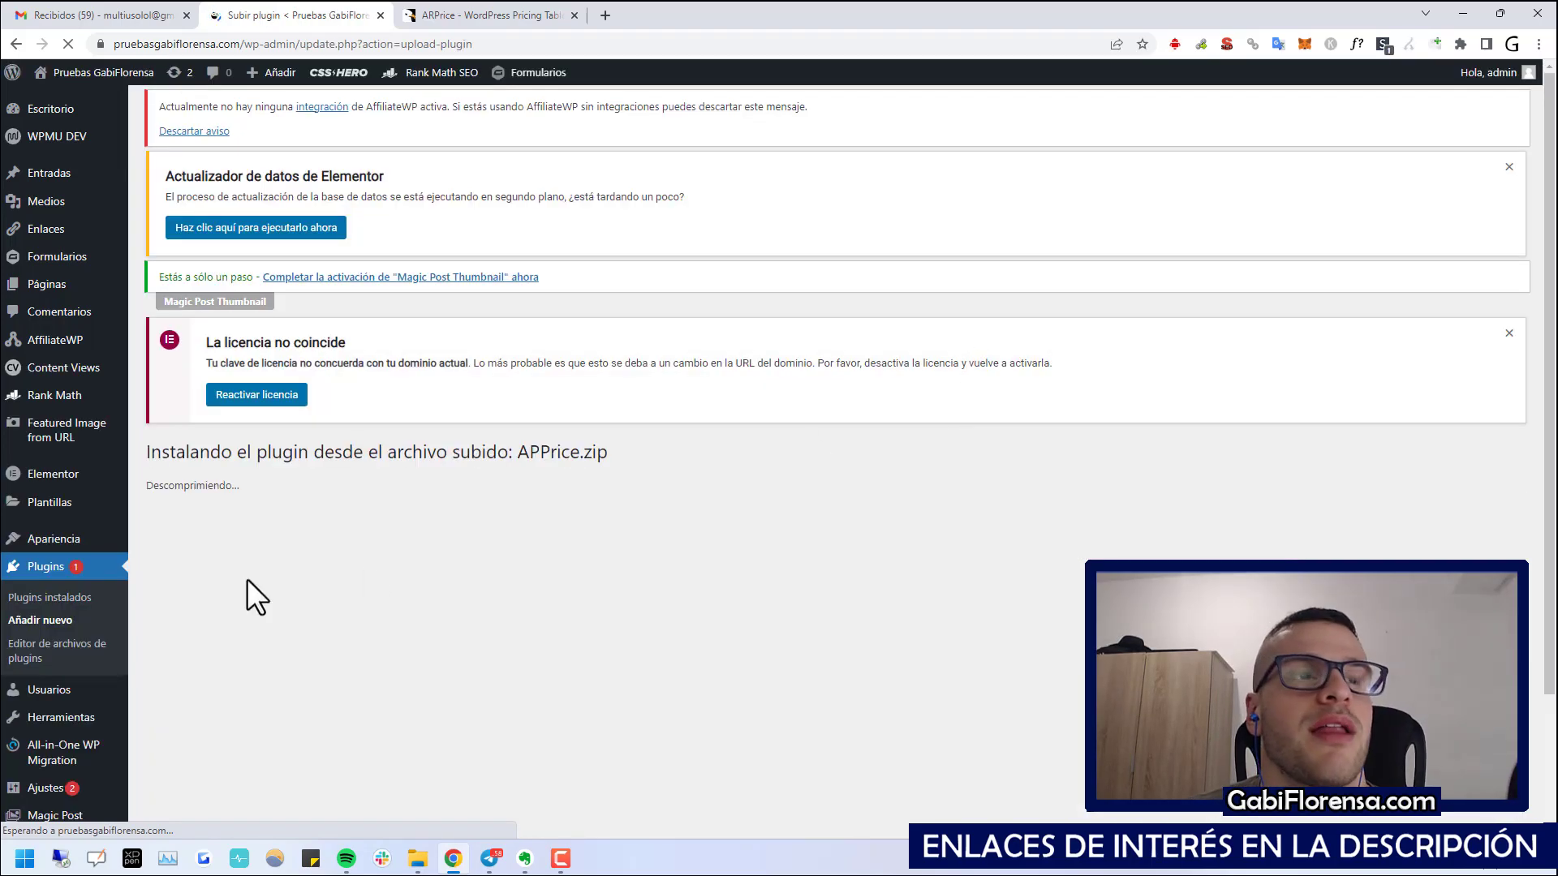
scroll(276, 498, "down", 2)
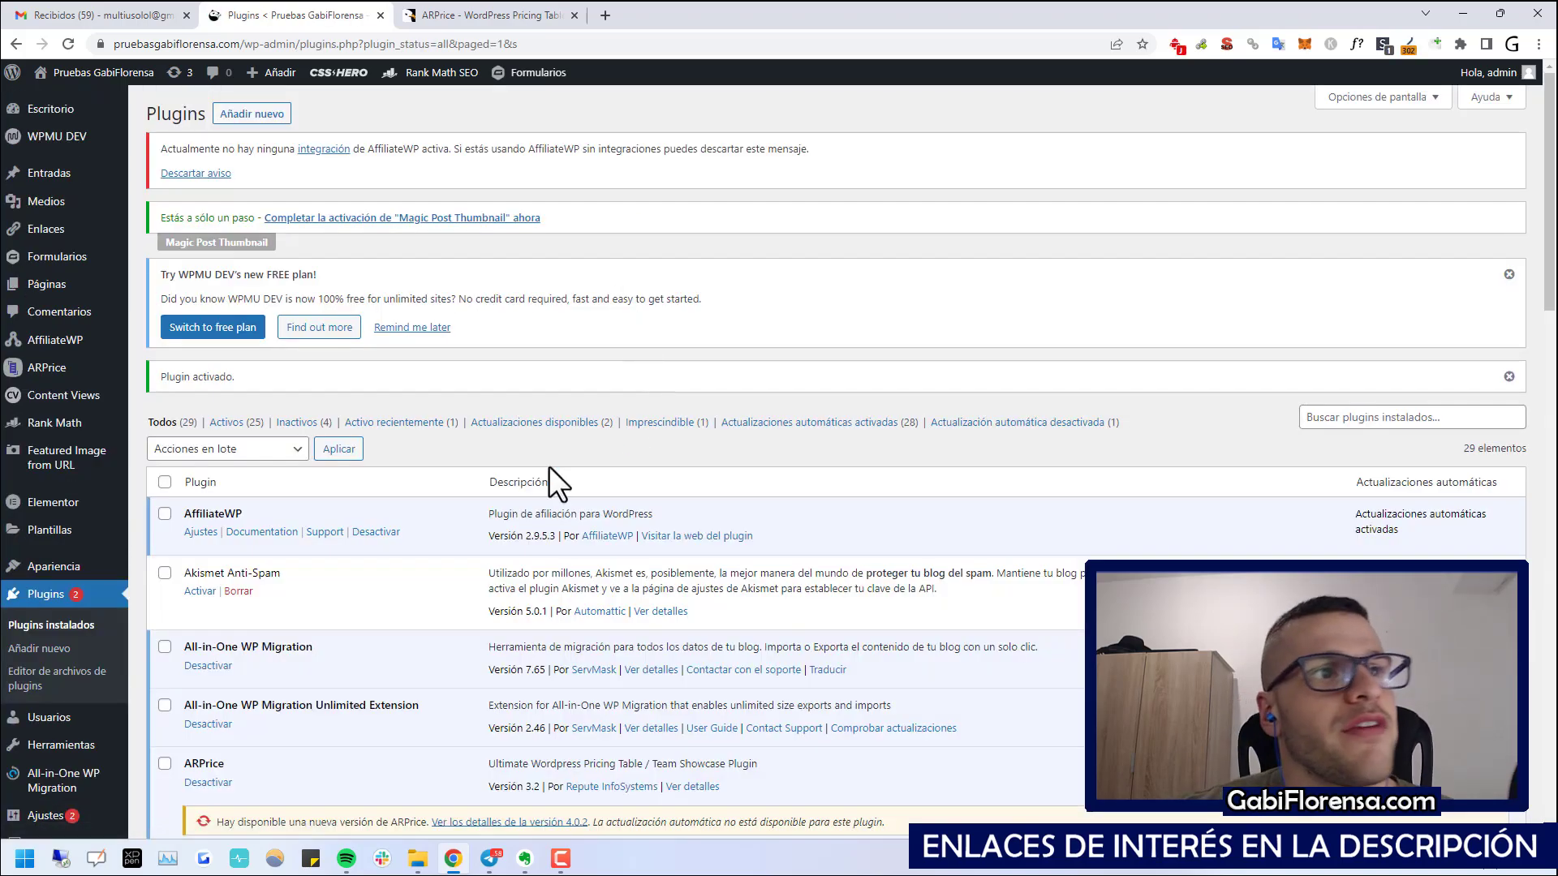
- Open the ARPrice plugin's Create New Table page and skip the guided tour
scroll(503, 461, "down", 1)
scroll(414, 442, "up", 1)
mouse_move(63, 369)
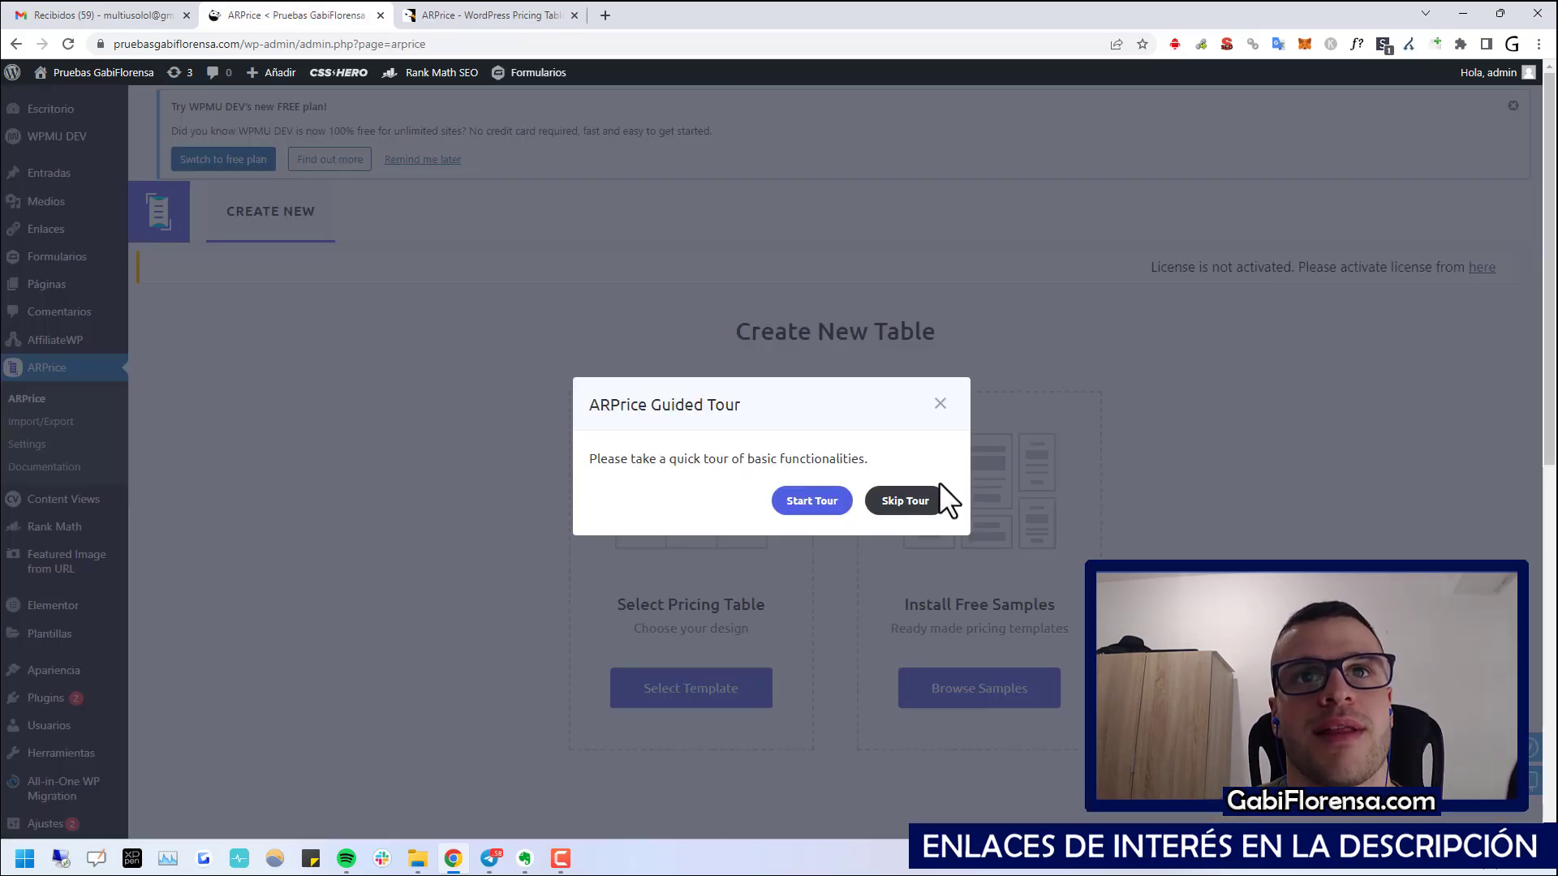
left_click(907, 502)
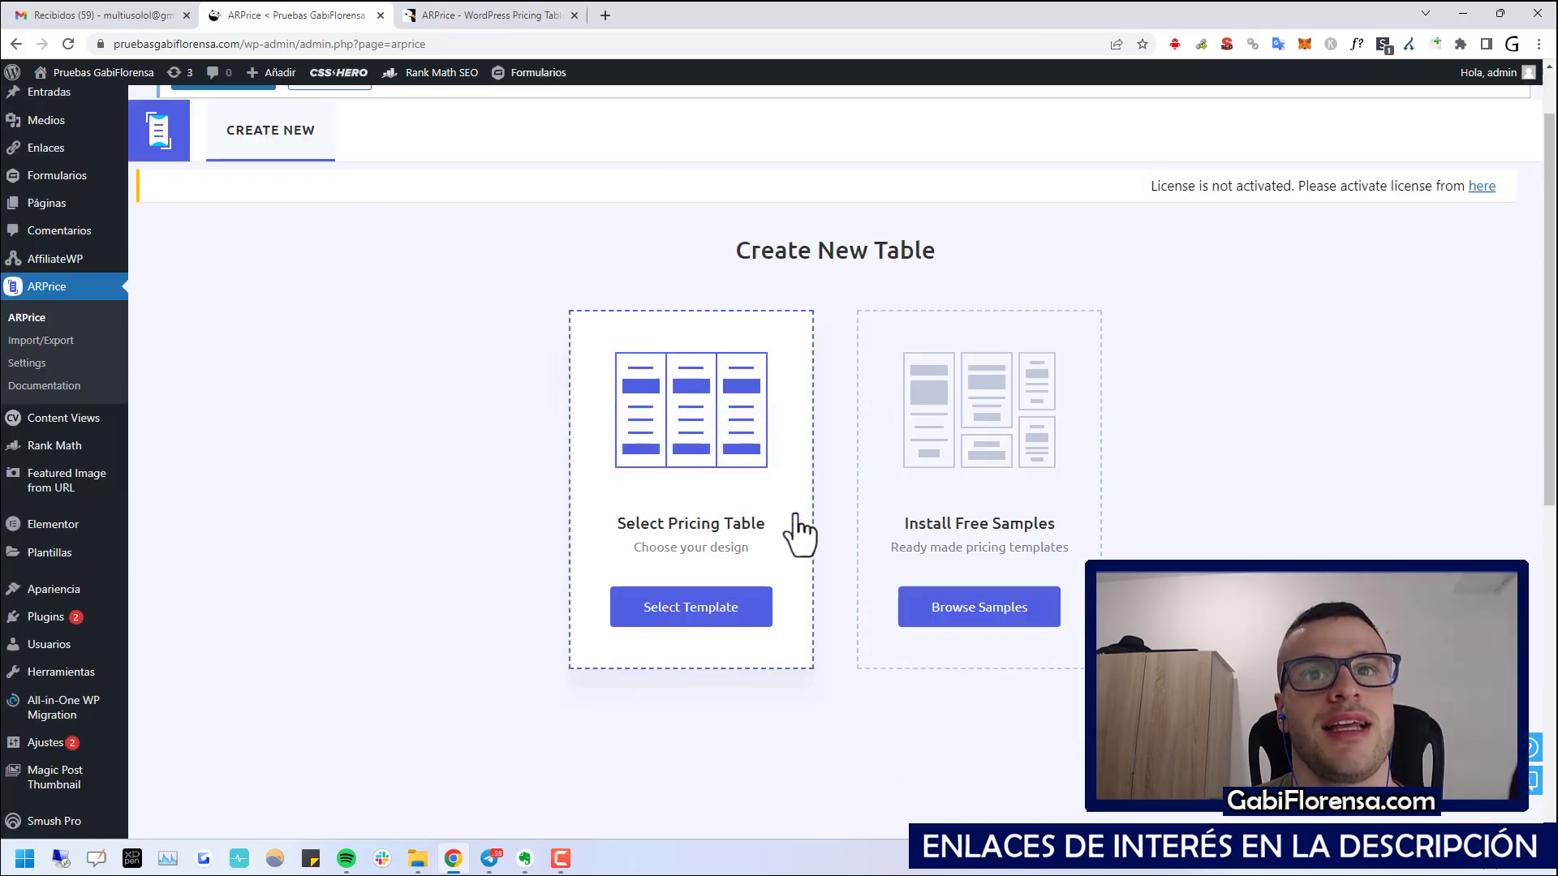
scroll(763, 515, "down", 1)
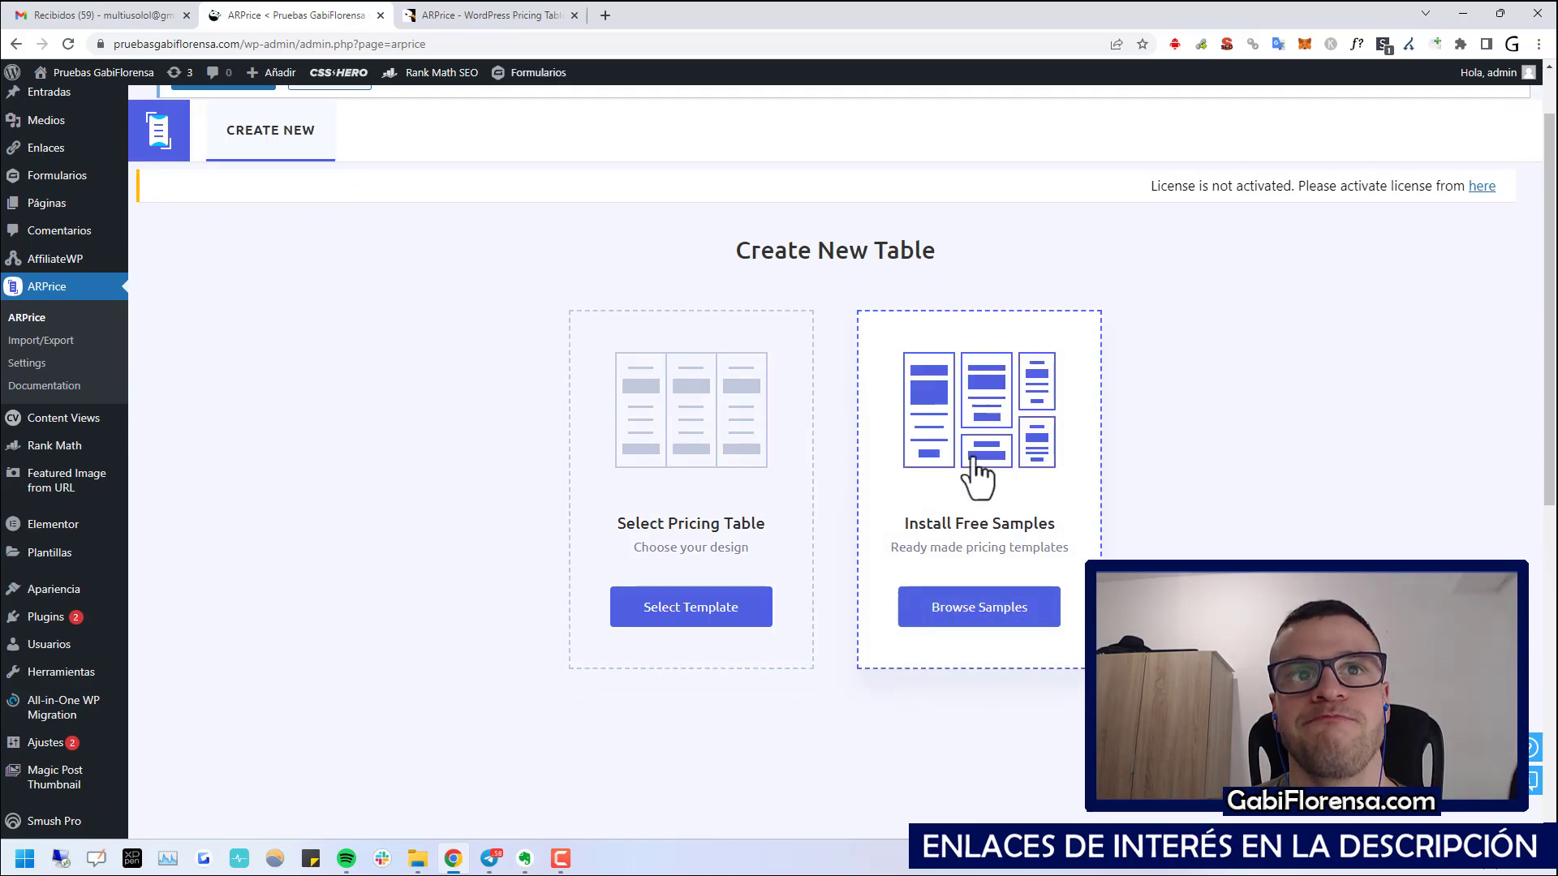
- Browse the ready-made pricing table templates and start a new table from the Bronze, Silver, Gold and Platinum design
left_click(690, 610)
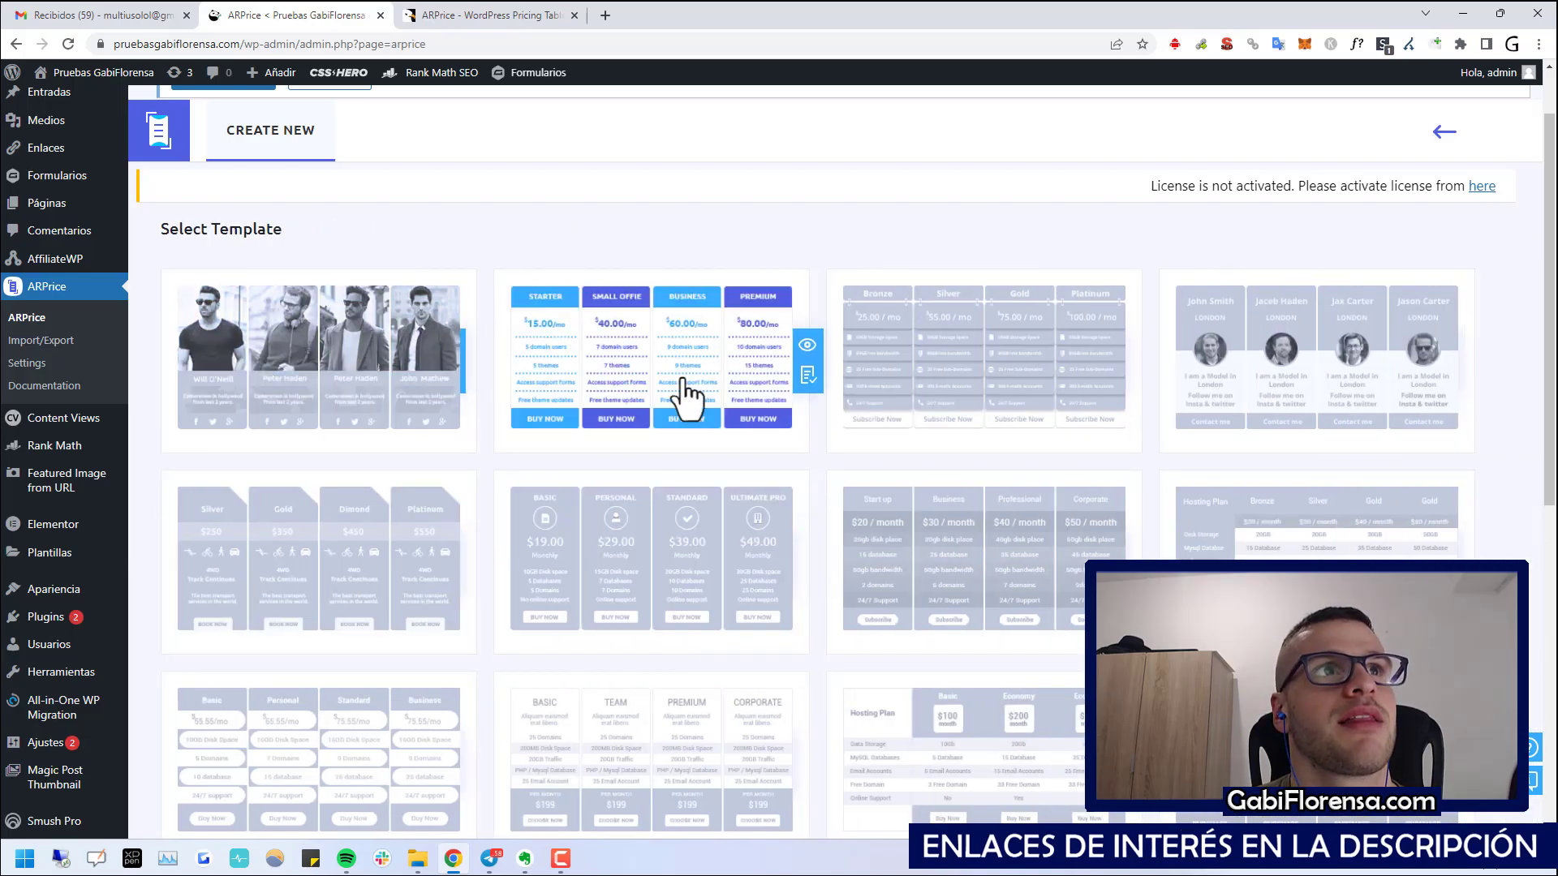
scroll(1199, 424, "down", 4)
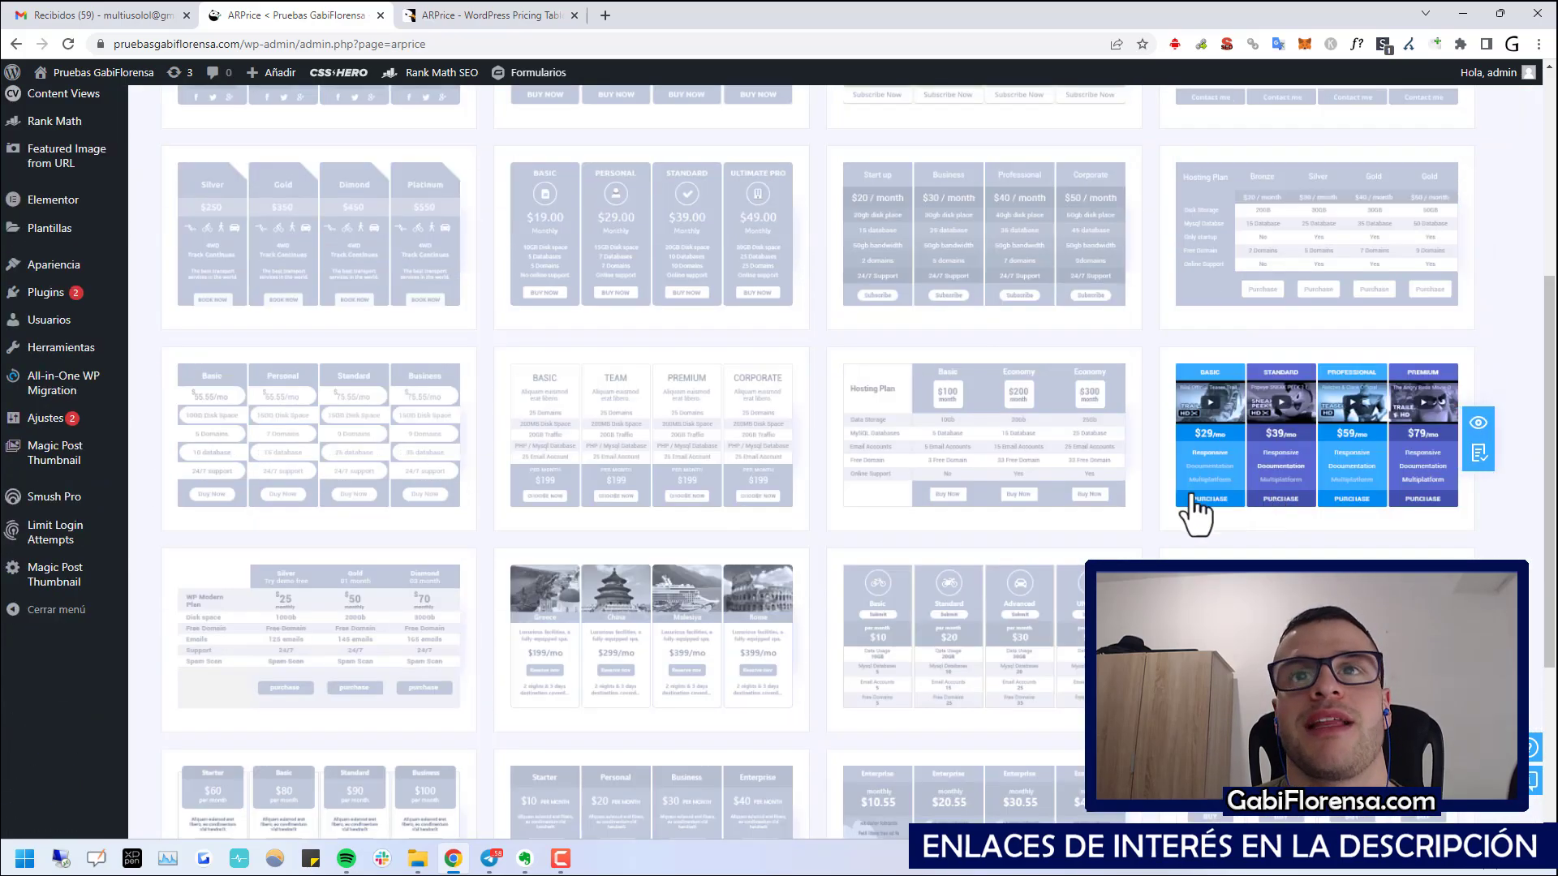
scroll(695, 470, "up", 3)
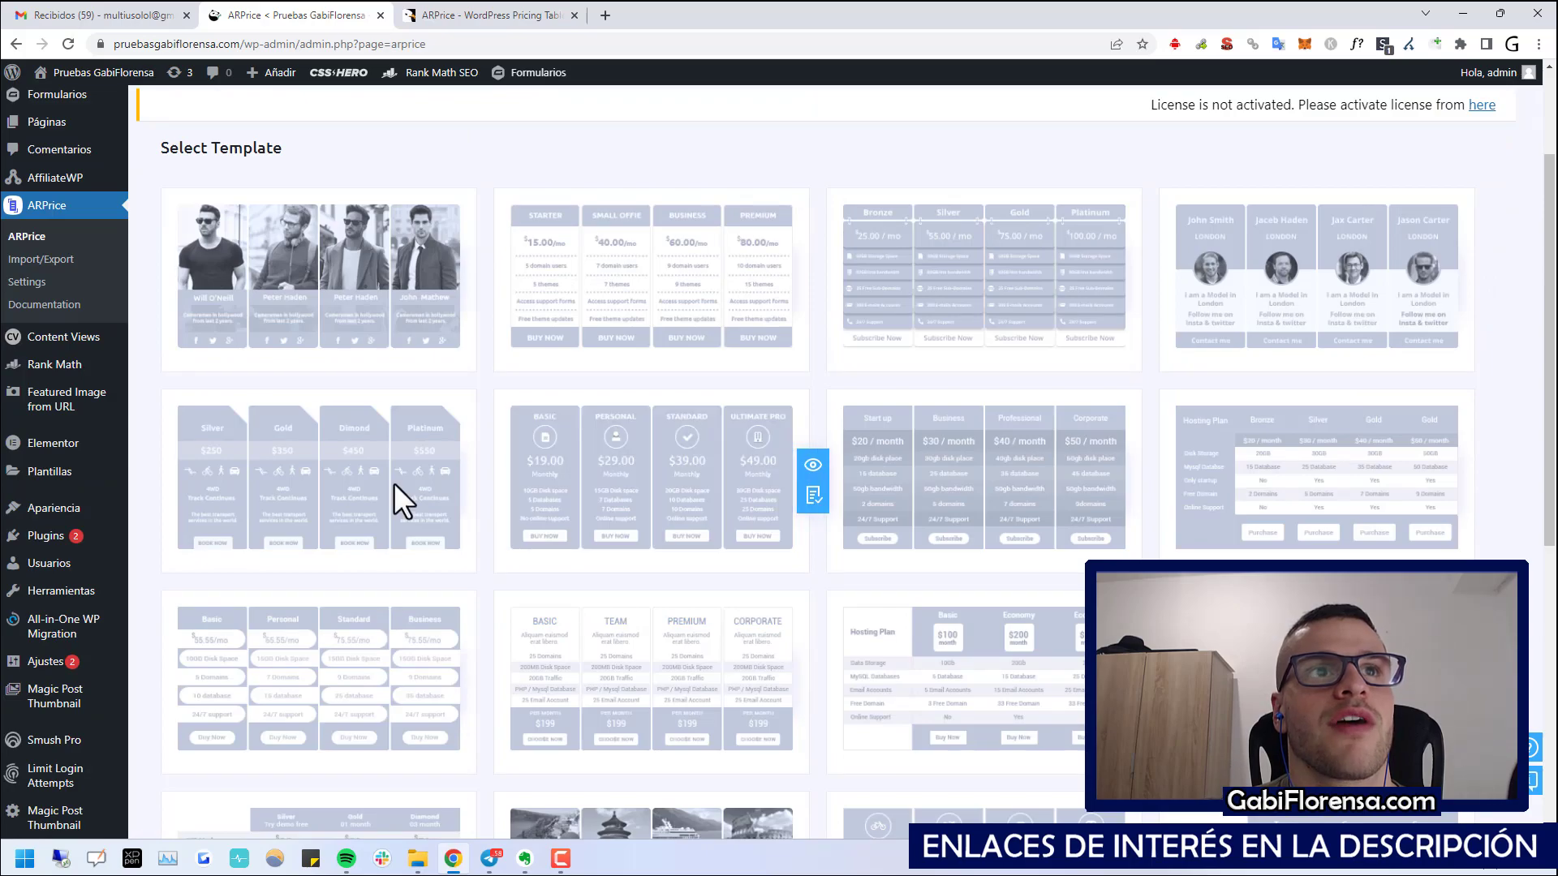
scroll(792, 353, "up", 2)
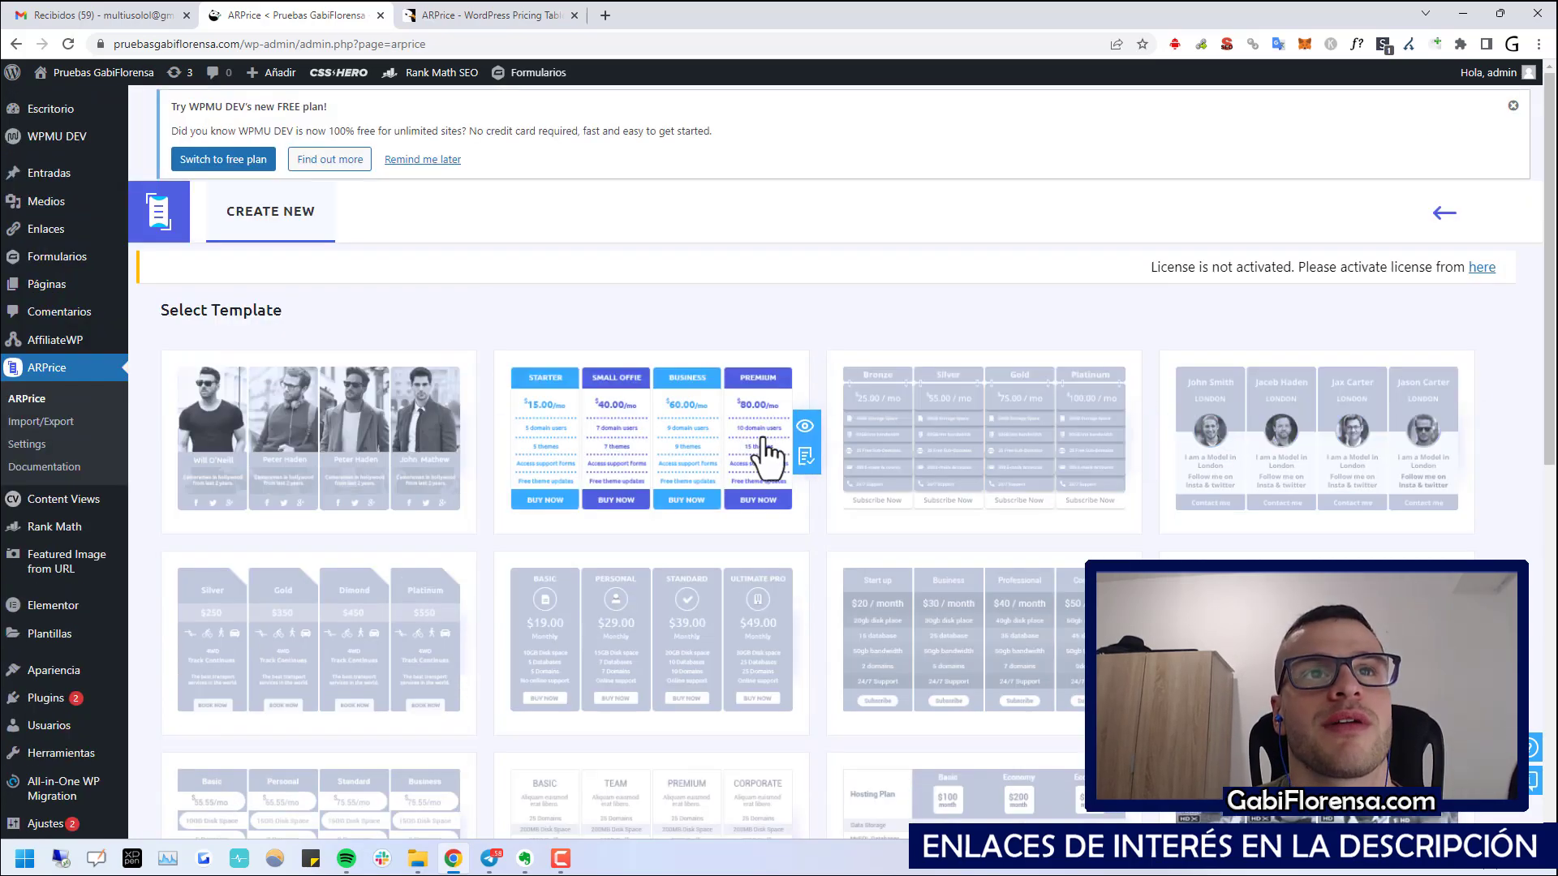
scroll(1204, 445, "down", 2)
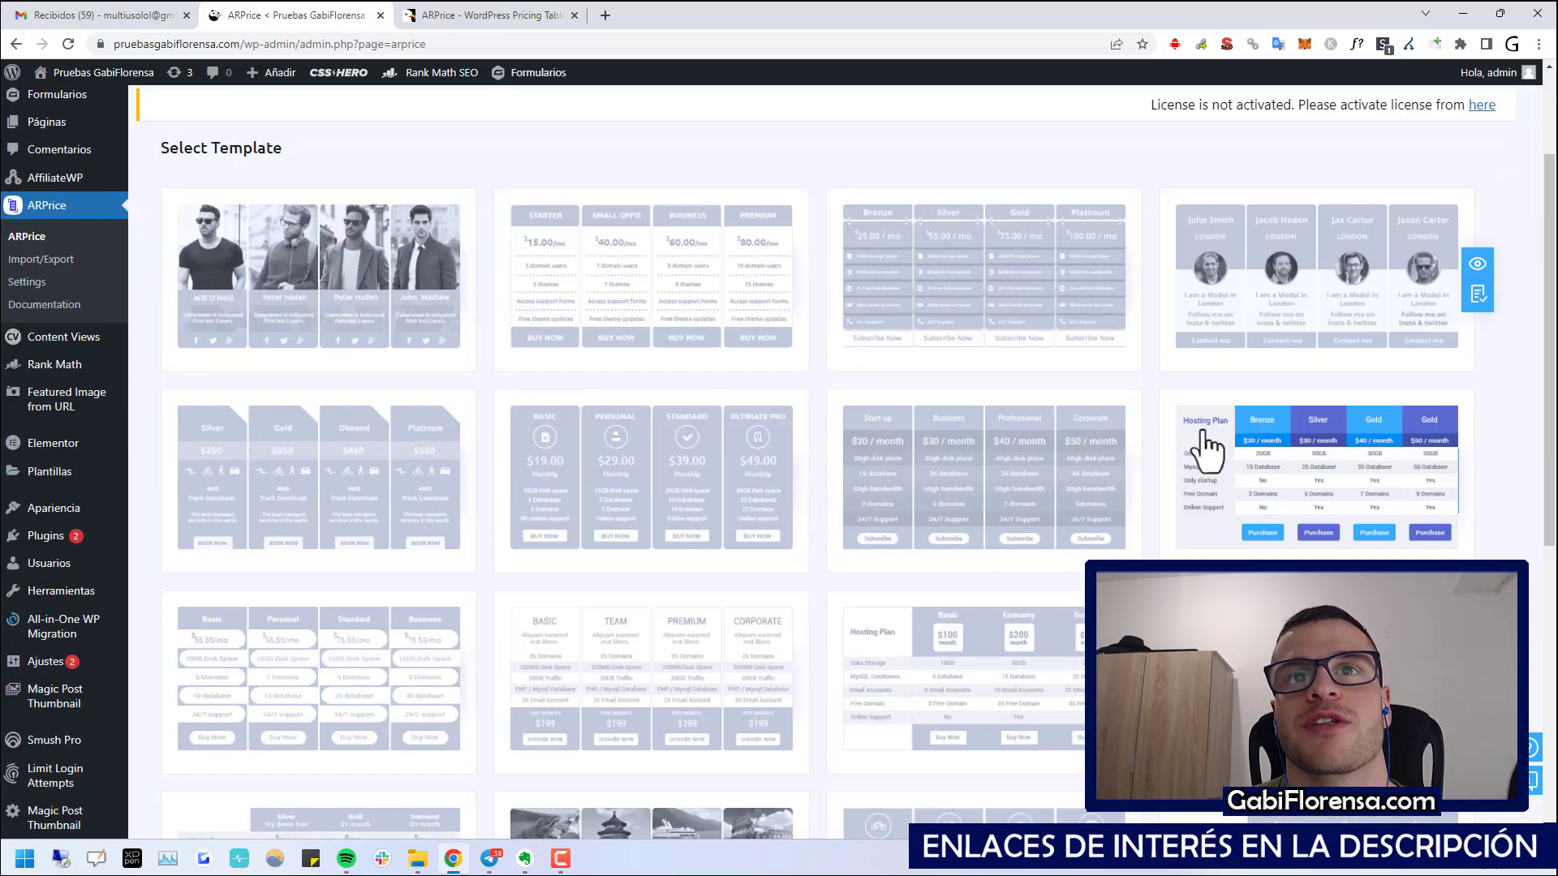
scroll(1055, 463, "down", 2)
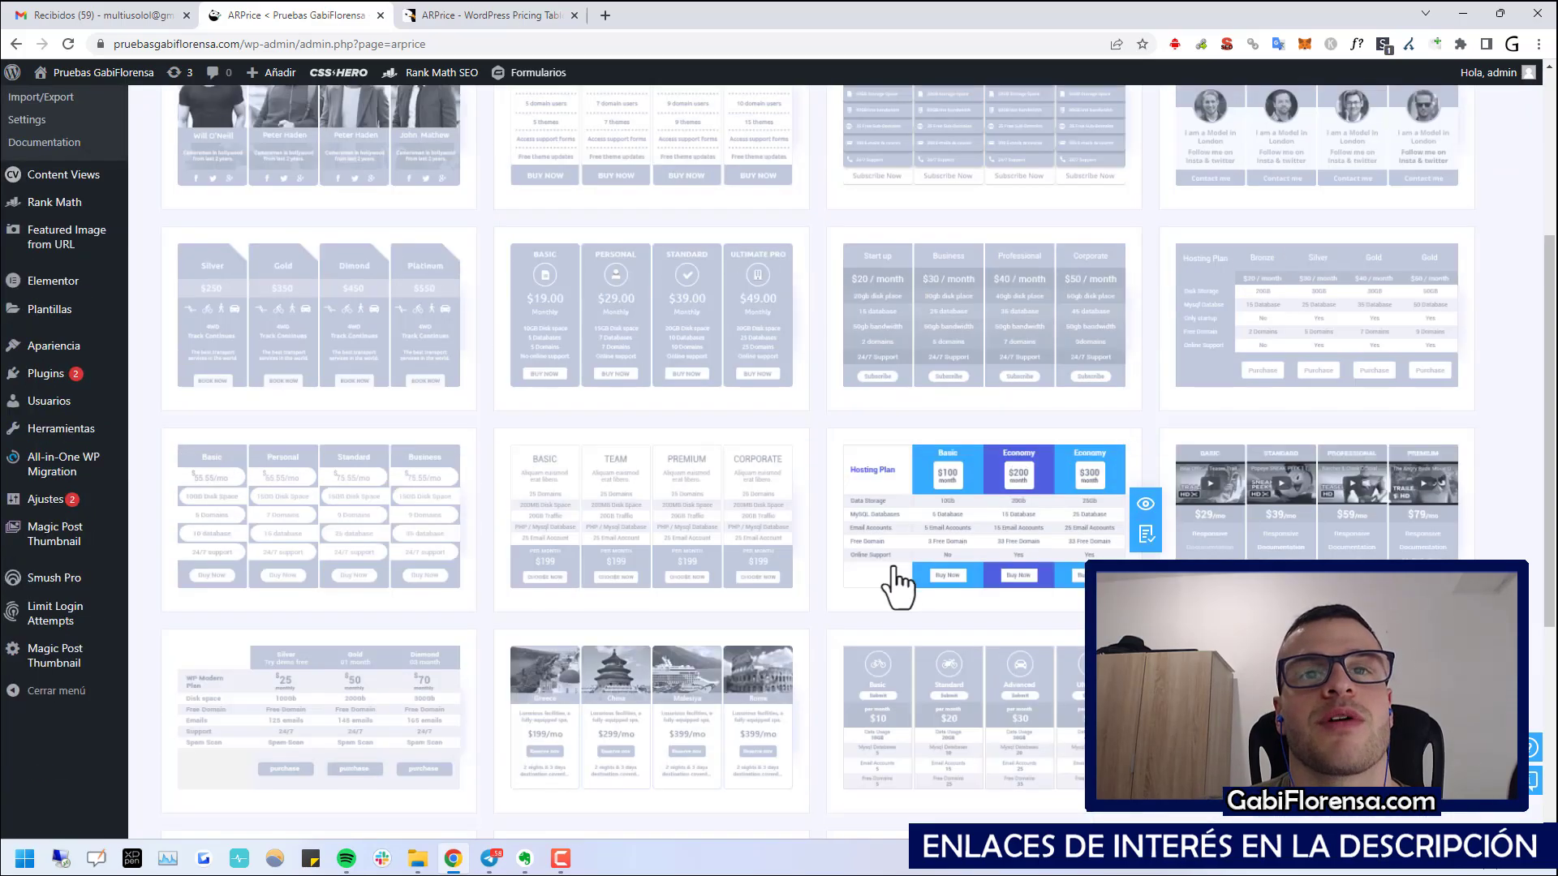
scroll(904, 582, "down", 5)
scroll(763, 612, "up", 4)
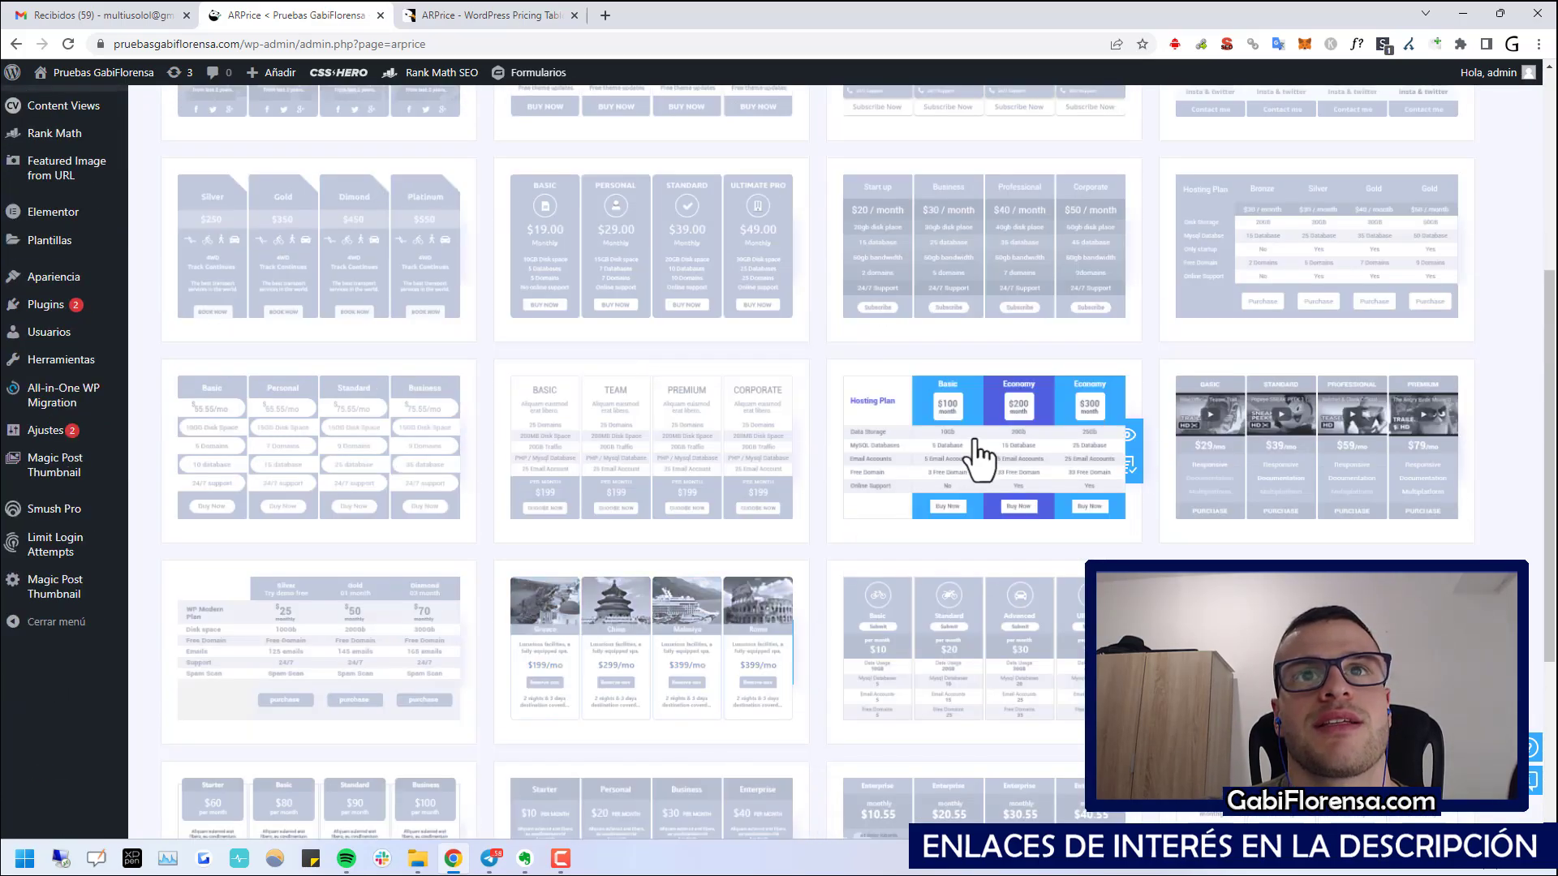
scroll(982, 454, "up", 2)
scroll(958, 462, "up", 2)
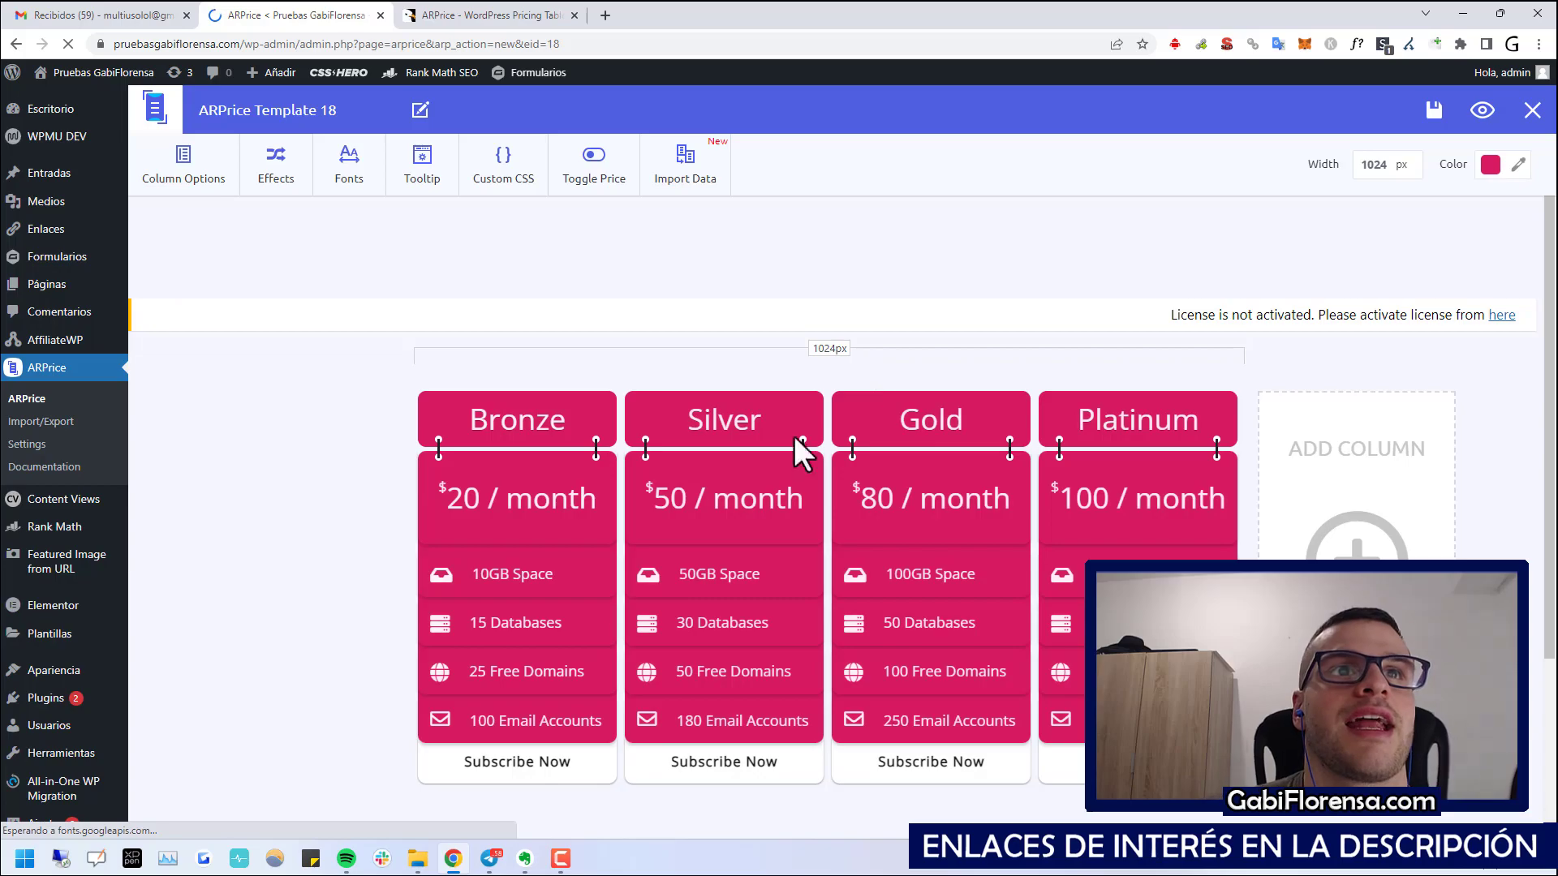
- Delete the Platinum column from the pricing table
scroll(857, 381, "down", 1)
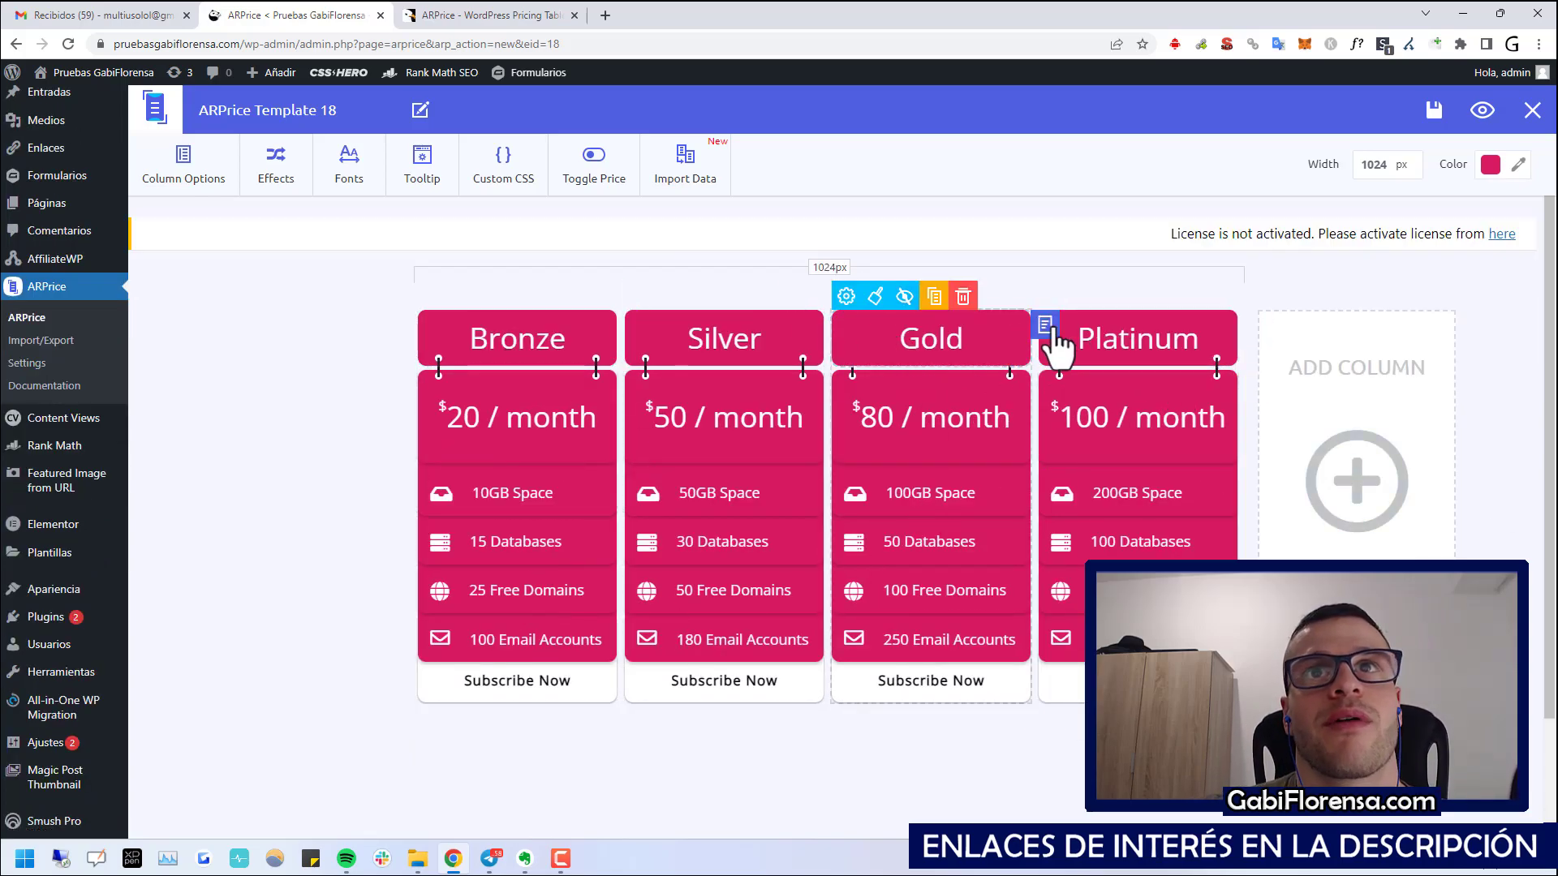
left_click(1170, 297)
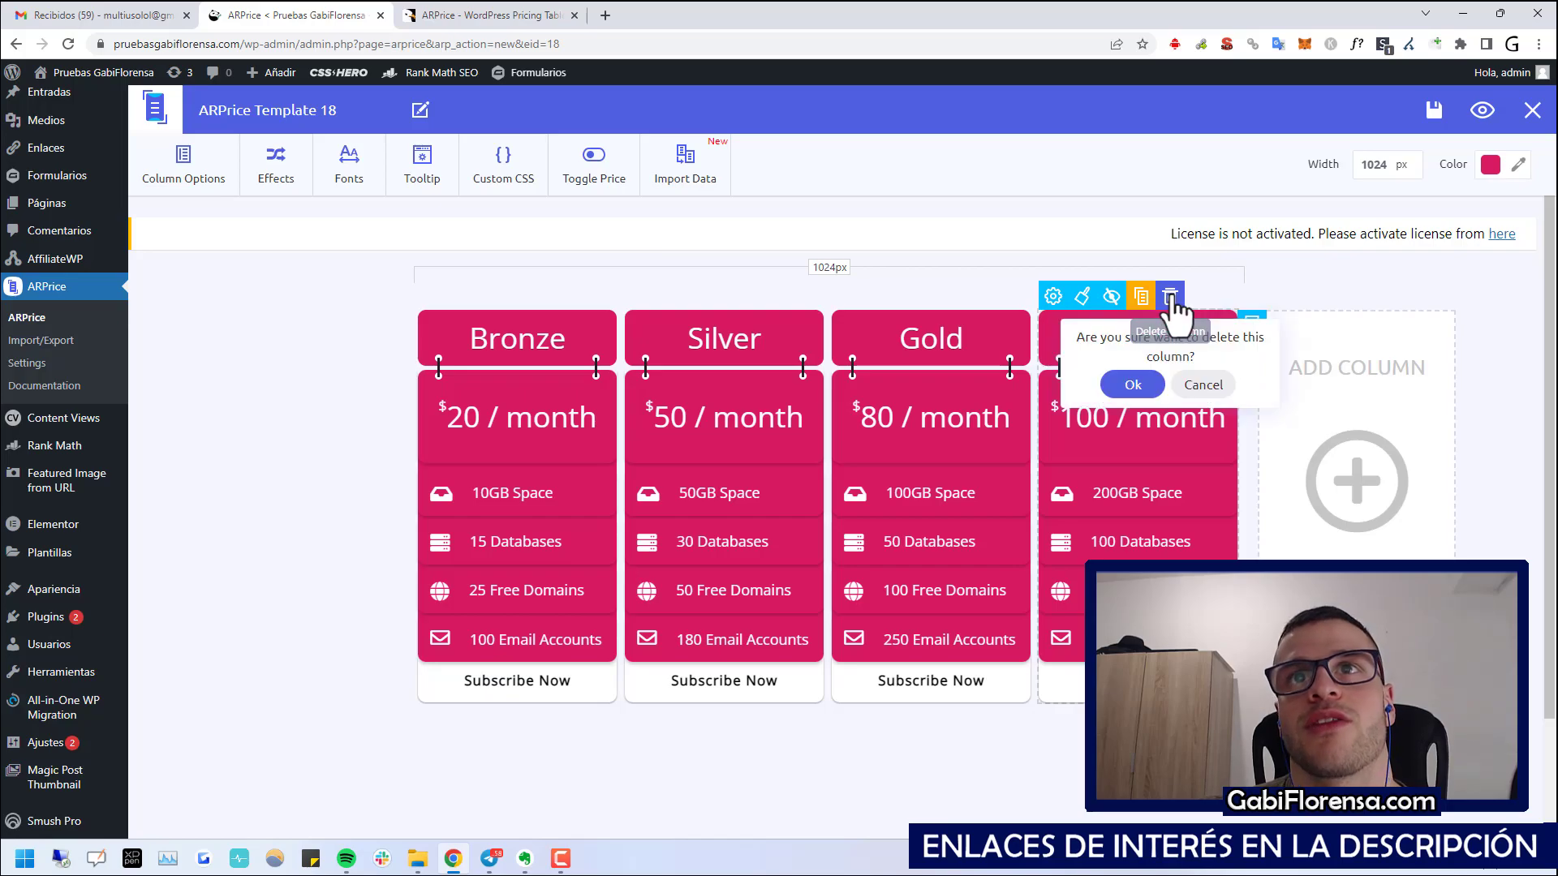
left_click(1139, 383)
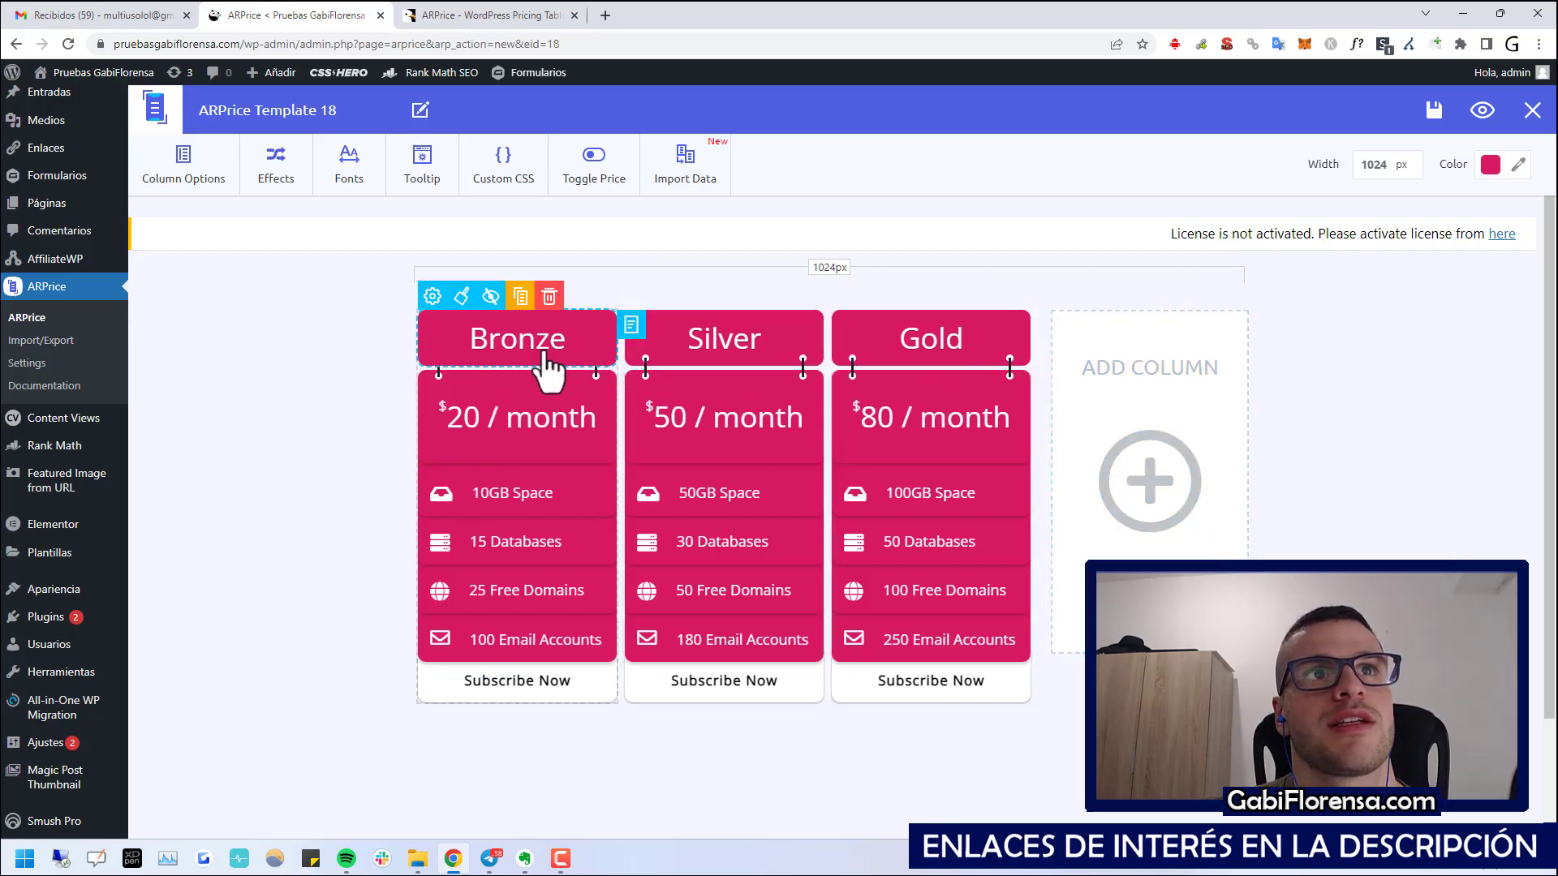
- Change the title of the Bronze column to Premium
left_click(631, 327)
left_click(665, 395)
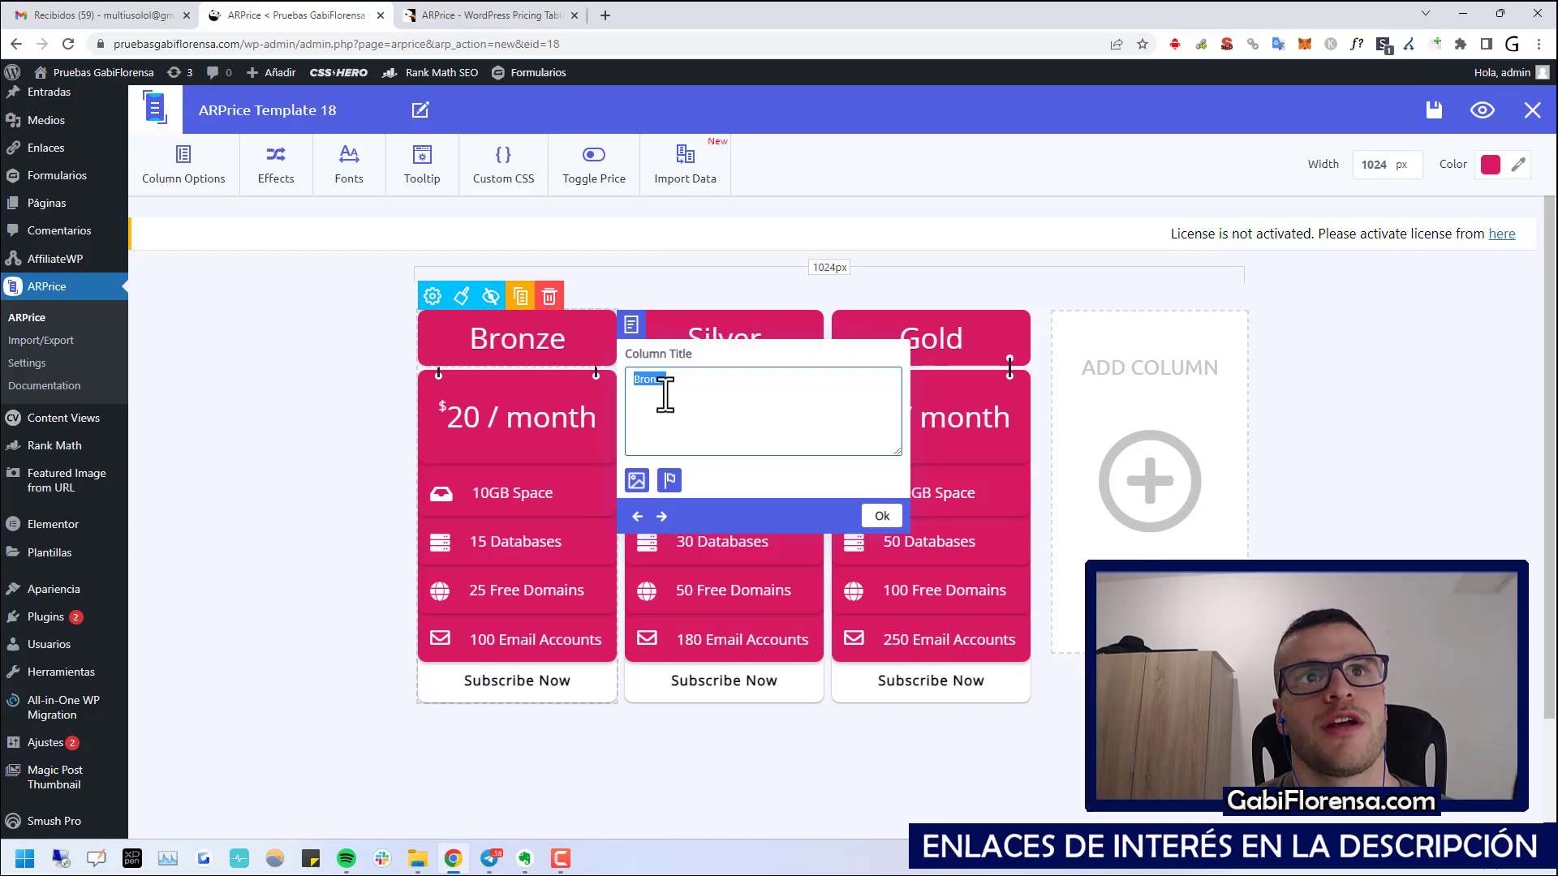
type("Premium")
left_click(874, 517)
- Change the title of the Silver column to Platino
left_click(838, 324)
left_click(917, 418)
type("Platino")
left_click(1077, 527)
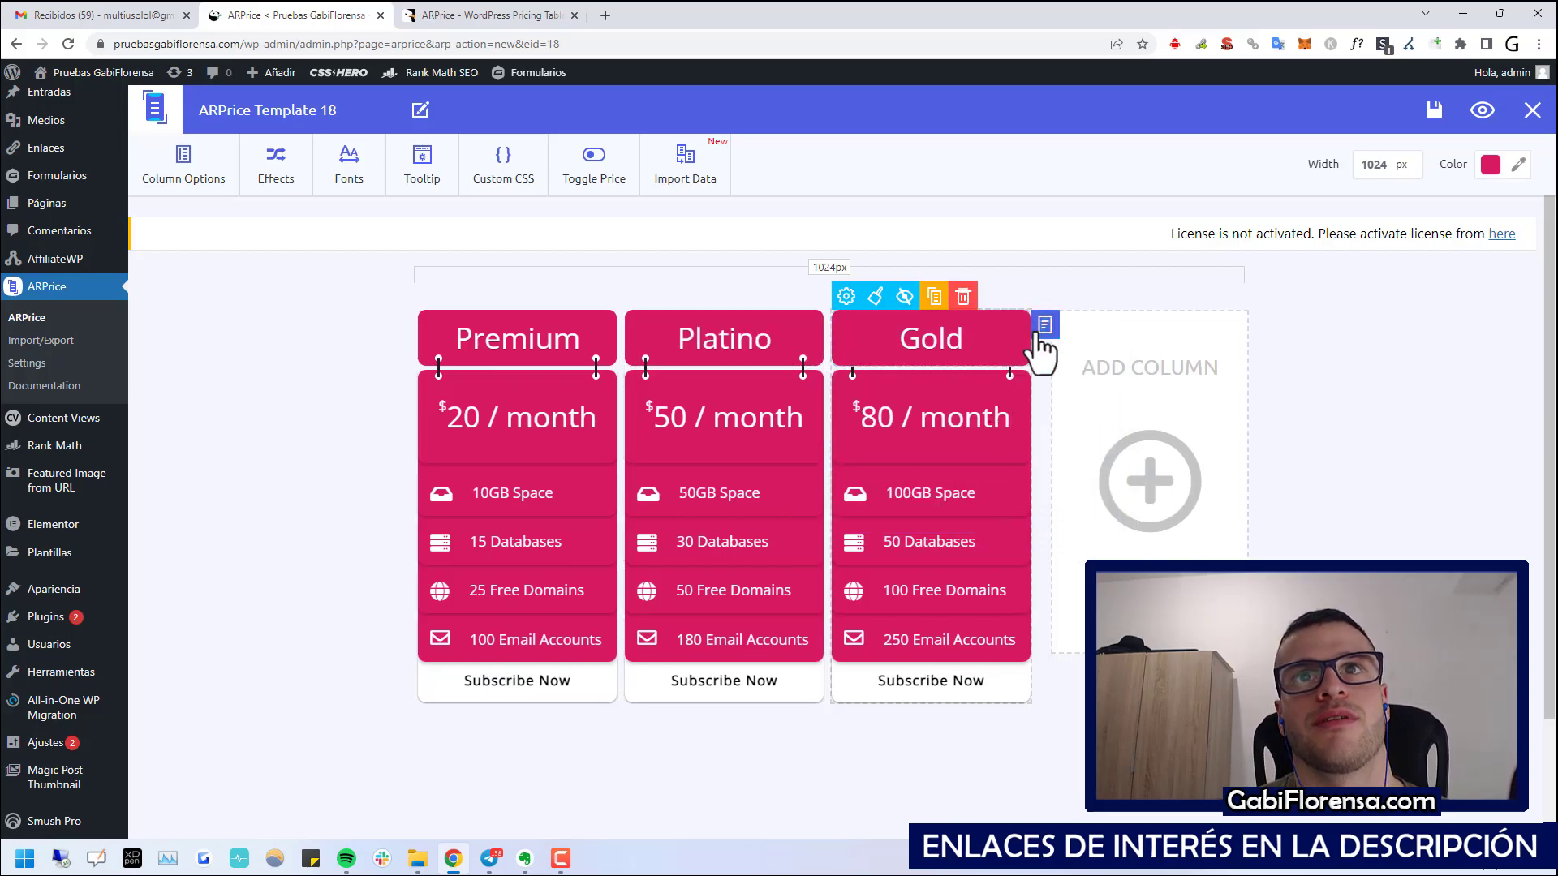
- Change the title of the Gold column to Diamante
left_click(1045, 325)
left_click(1084, 422)
type("Diamante")
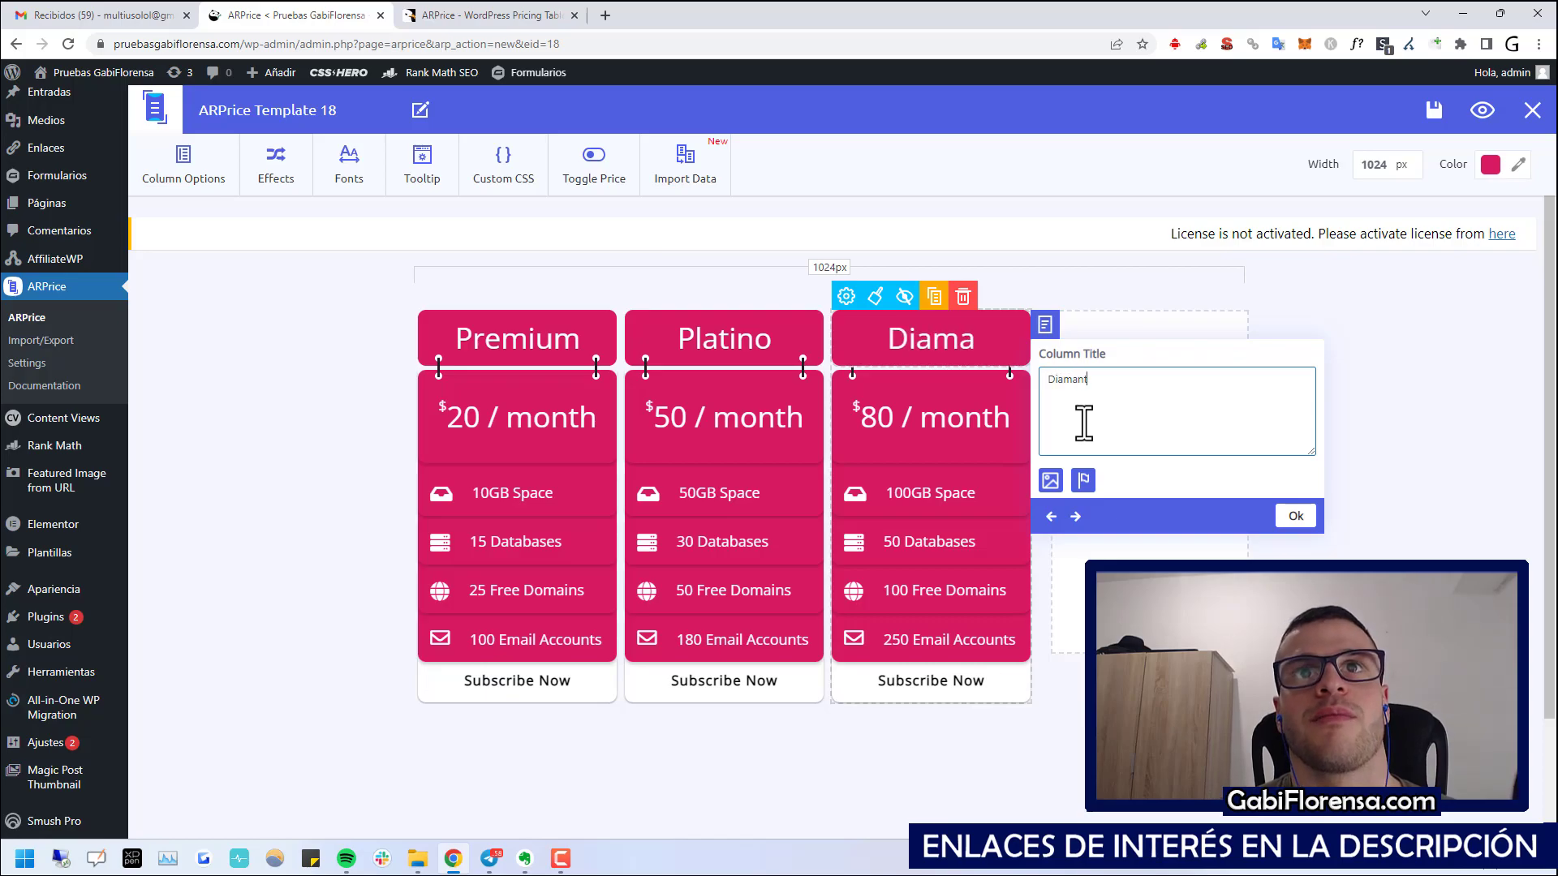
left_click(1293, 516)
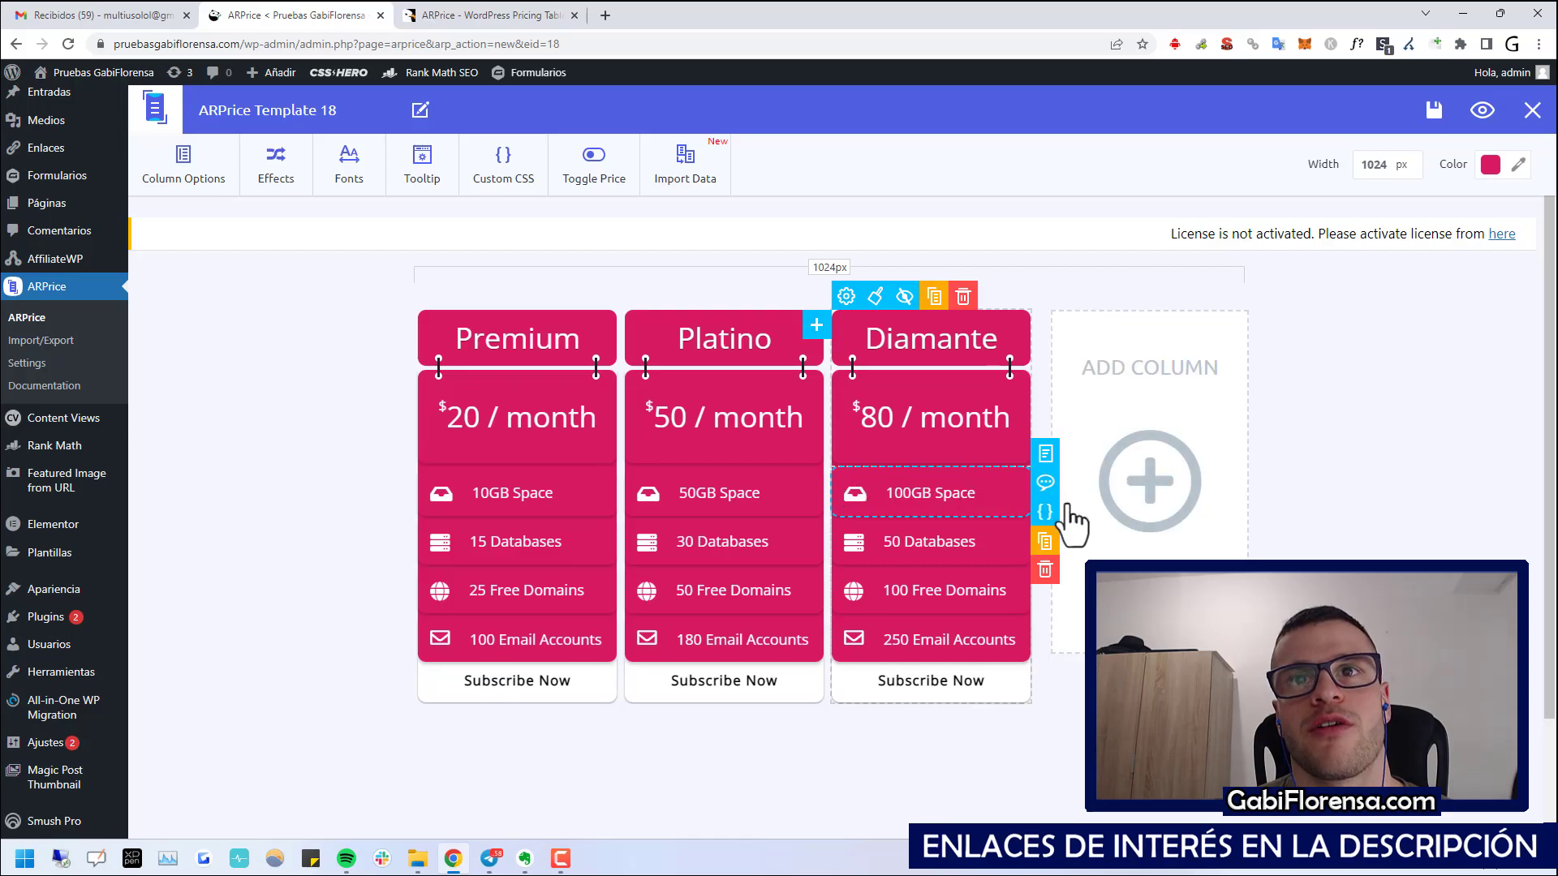
- Add the Font Awesome address-card icon at 14px to the description of the 100GB Space row in the Diamante column
left_click(1046, 457)
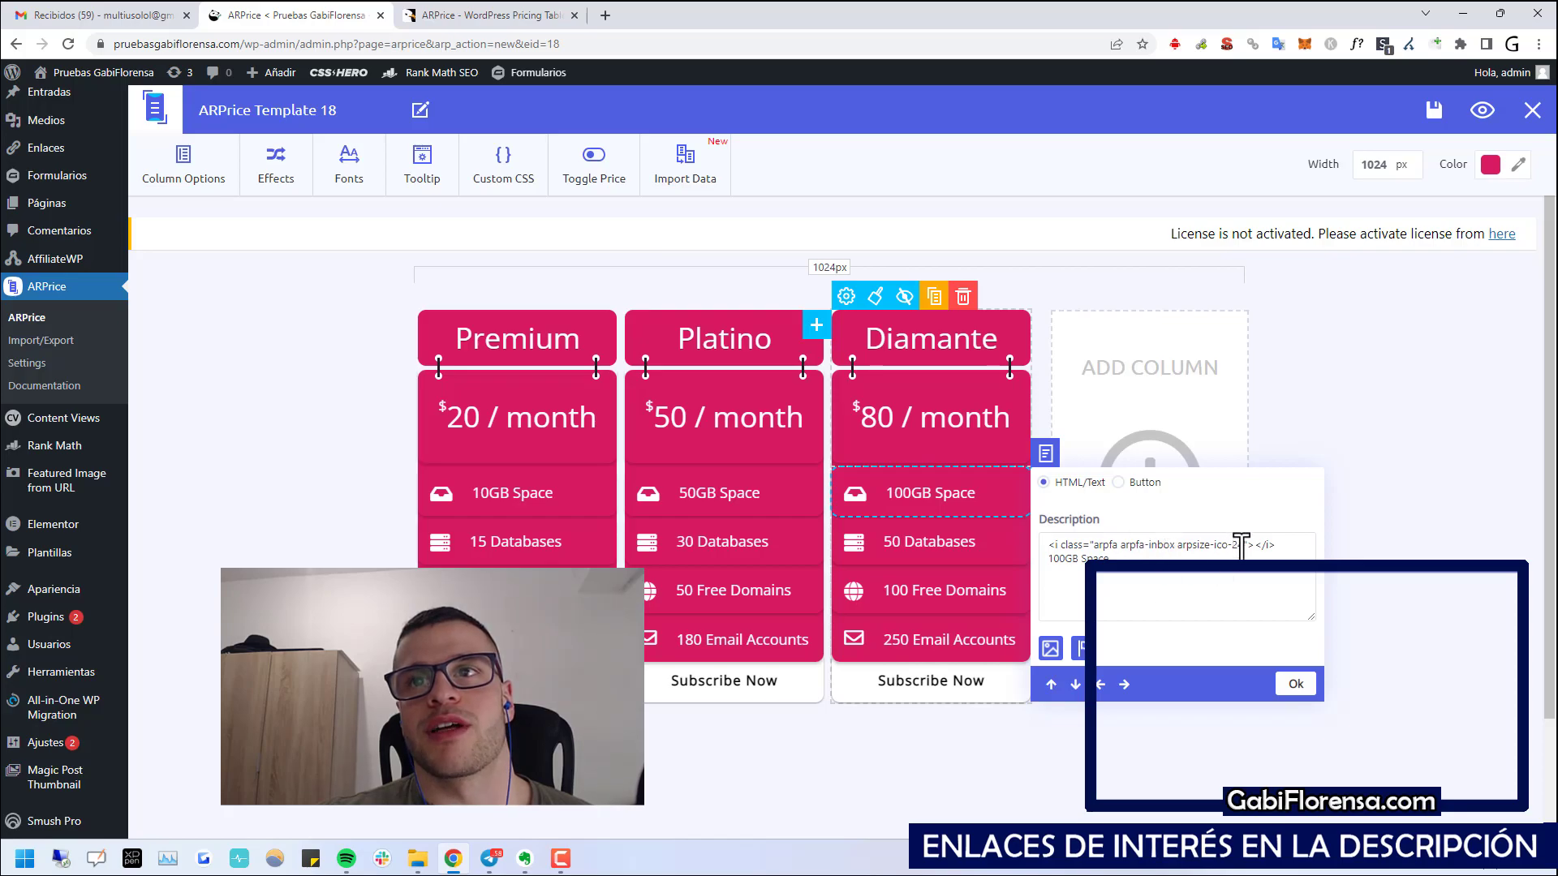
scroll(1217, 576, "down", 1)
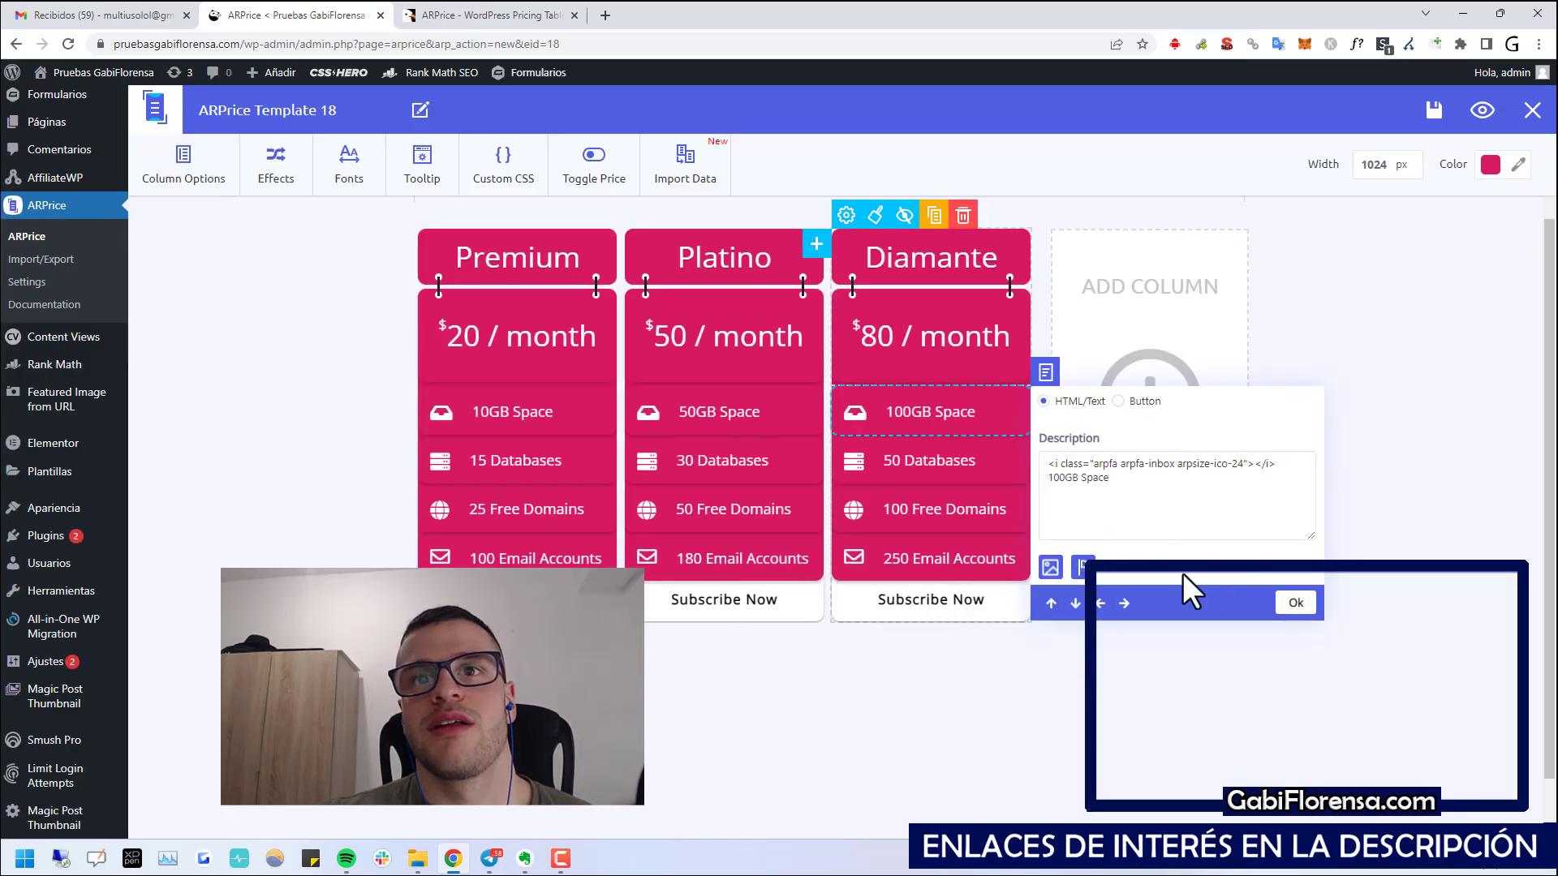
left_click(1050, 563)
scroll(1055, 576, "down", 1)
left_click(1083, 506)
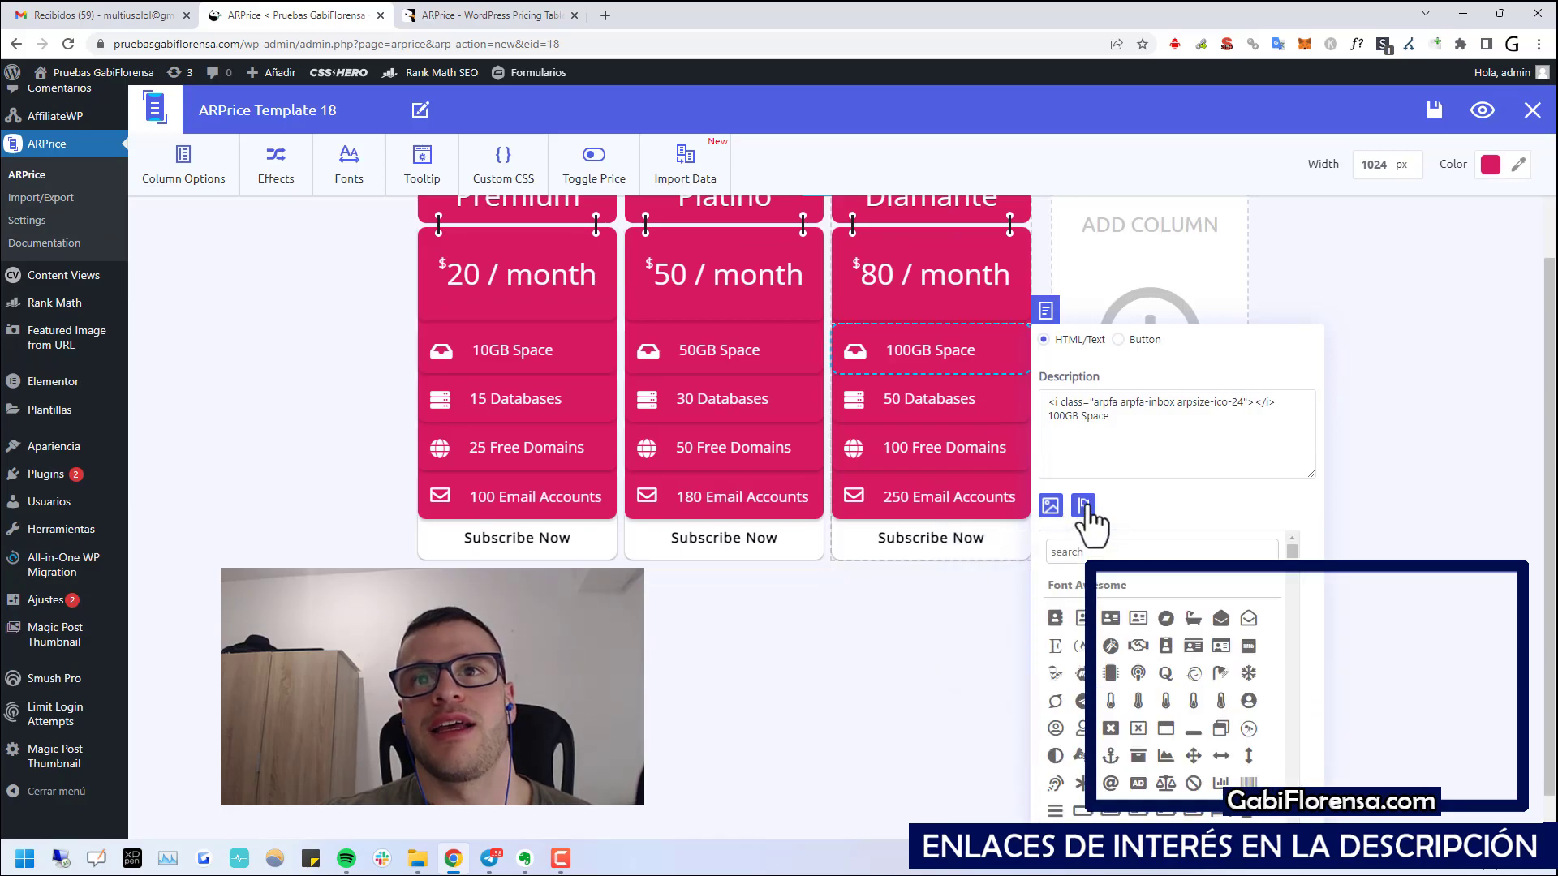
scroll(1140, 578, "down", 1)
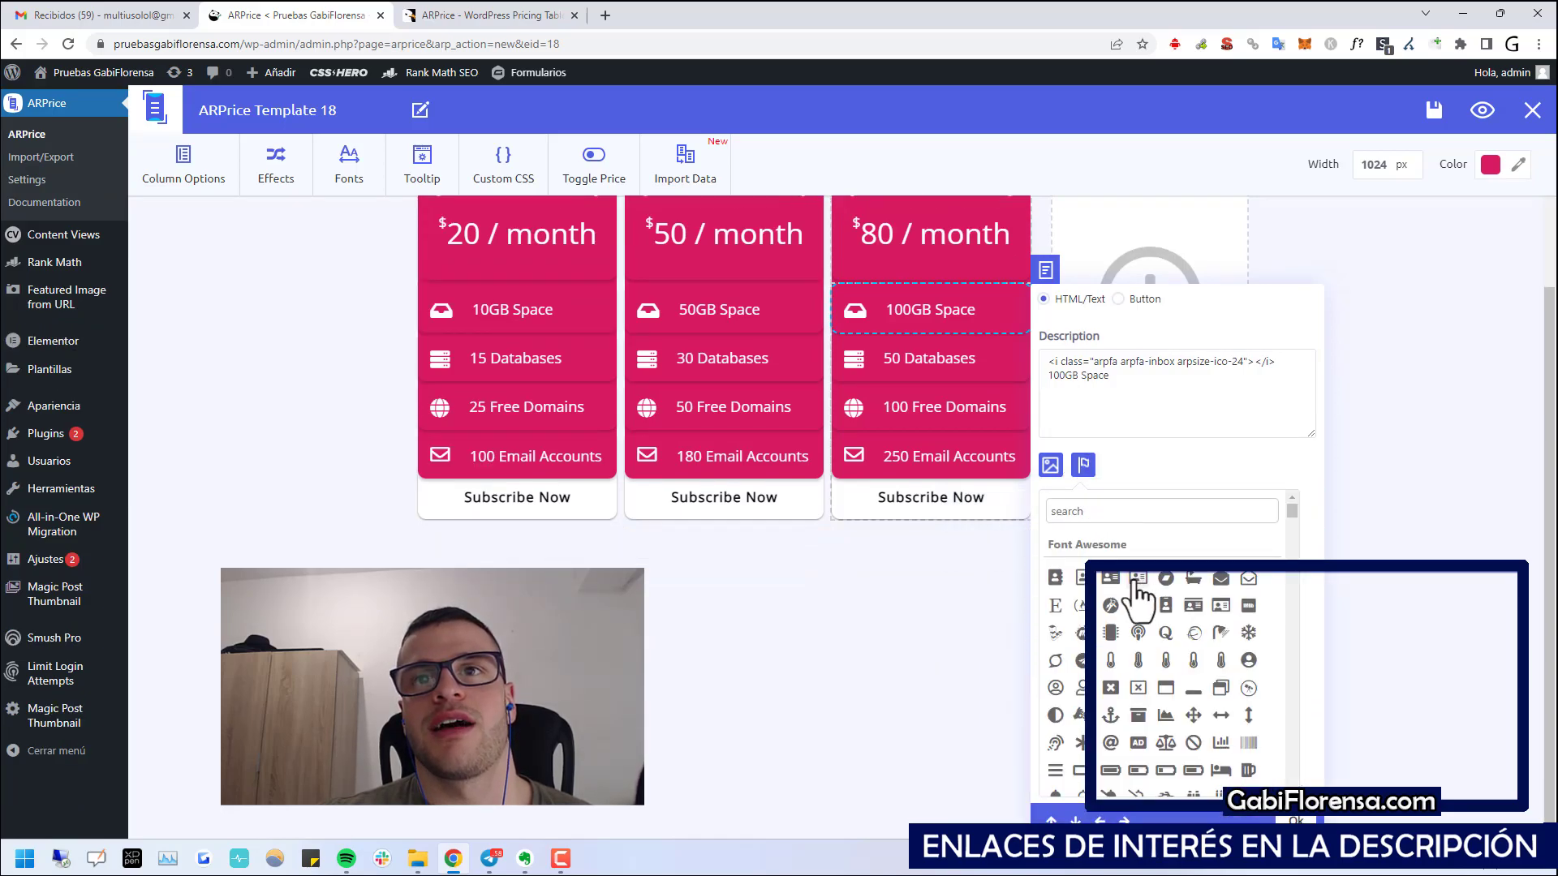
left_click(1112, 578)
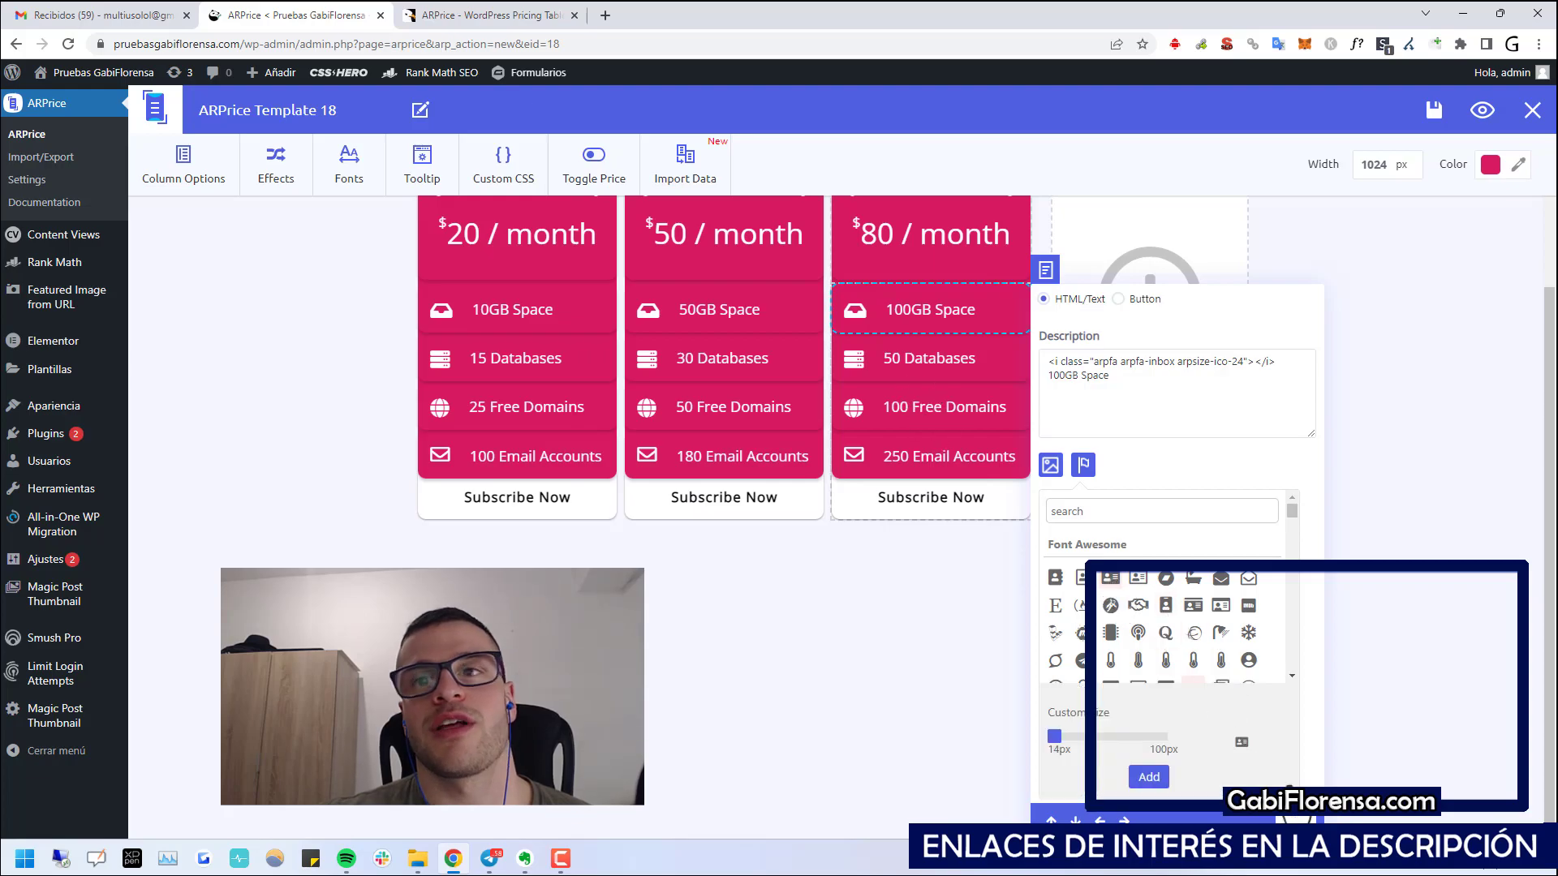
left_click(1149, 778)
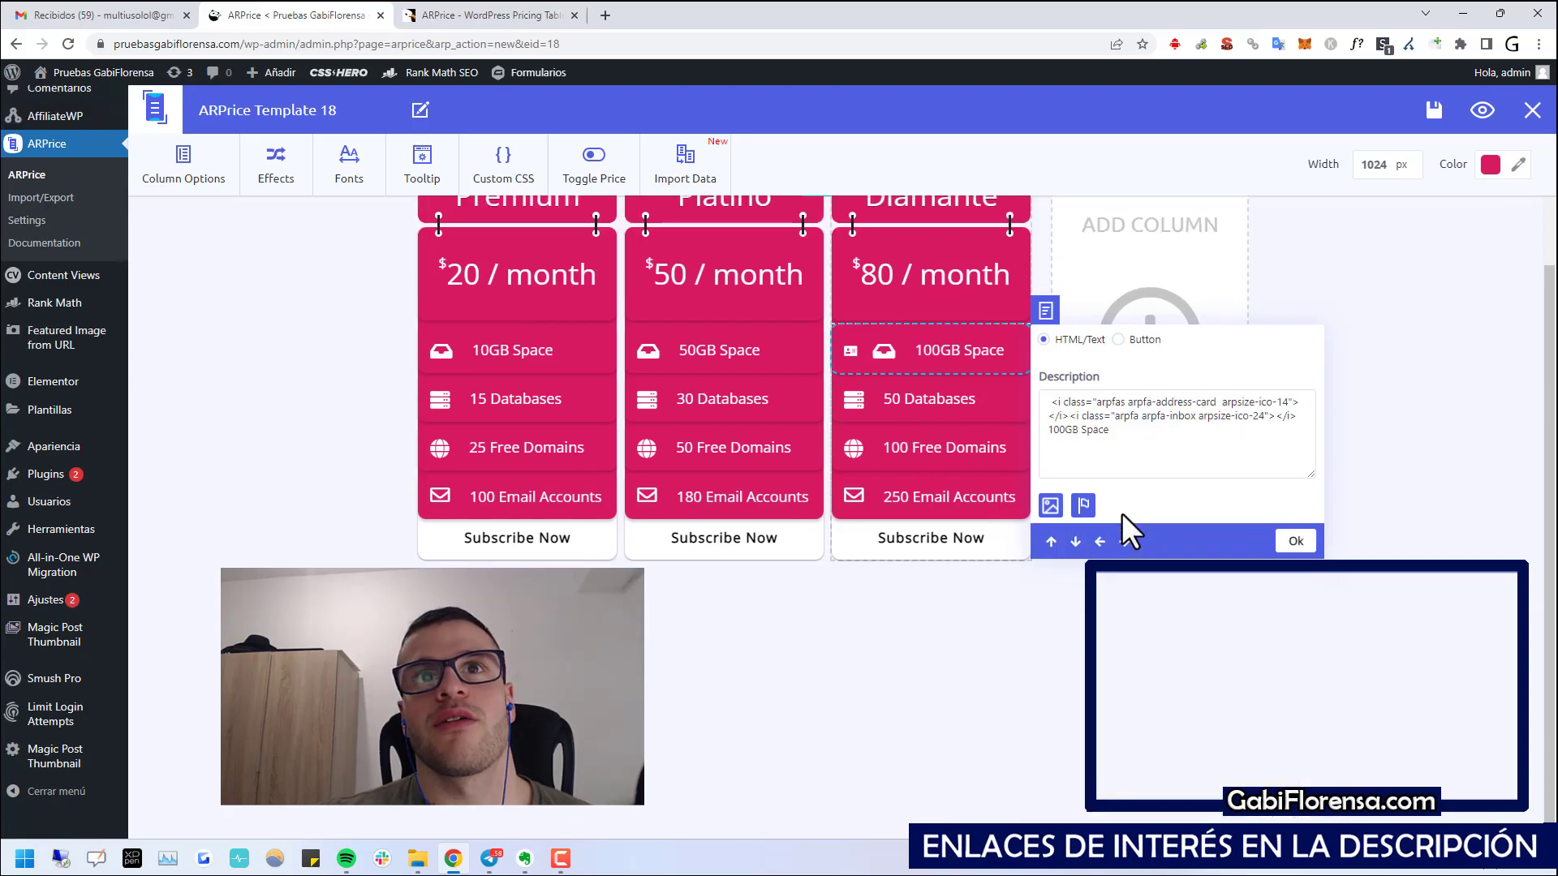
left_click_drag(1053, 402, 1307, 402)
key("BackSpace")
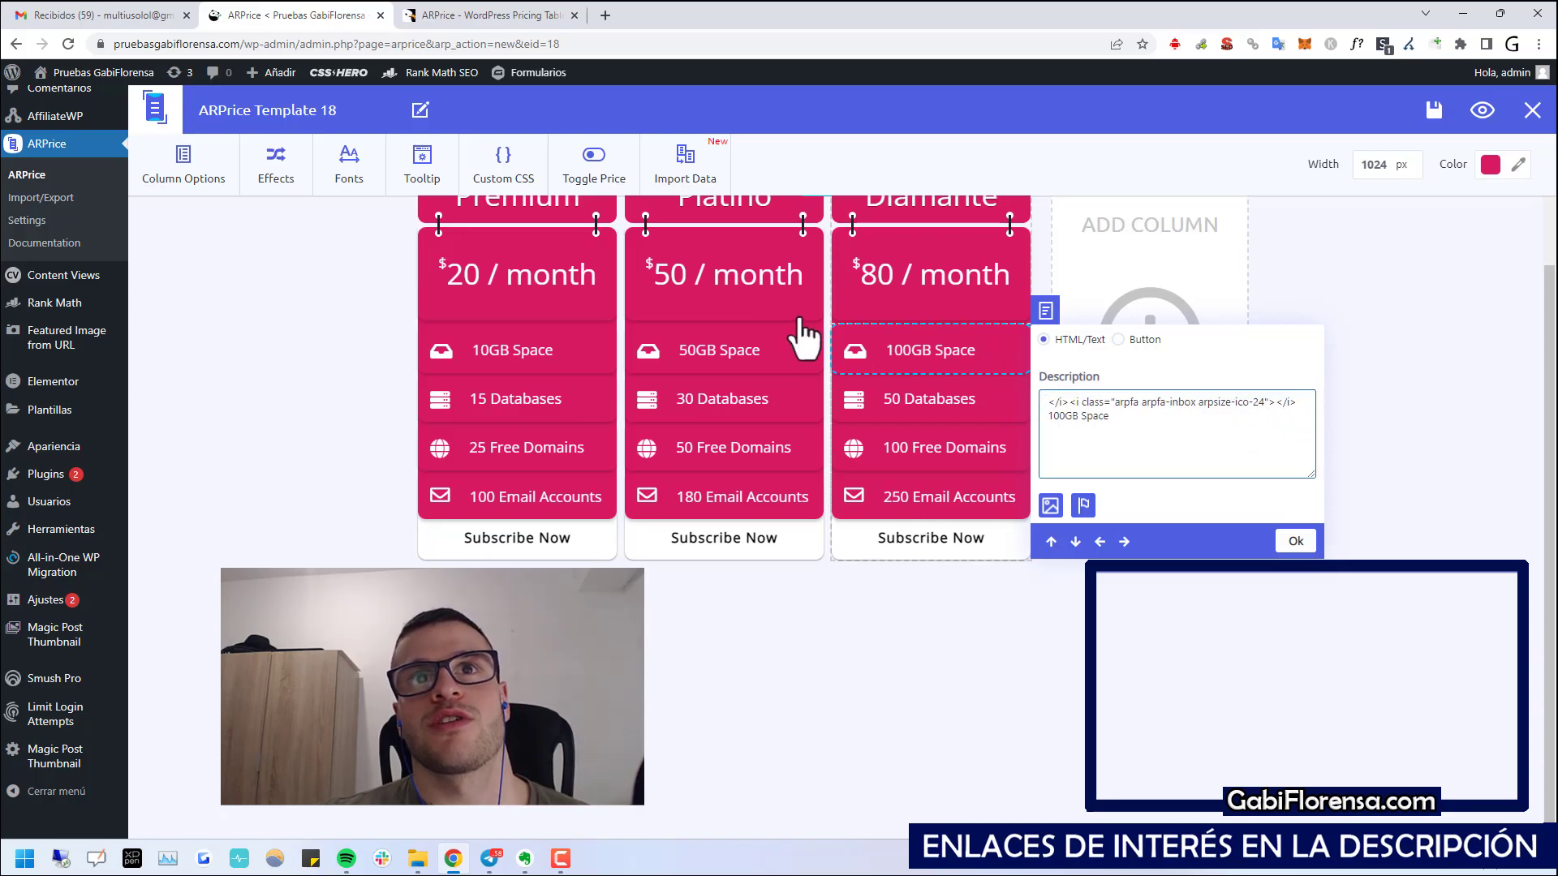
key("ctrl+z")
left_click_drag(1141, 438, 1050, 416)
key("BackSpace")
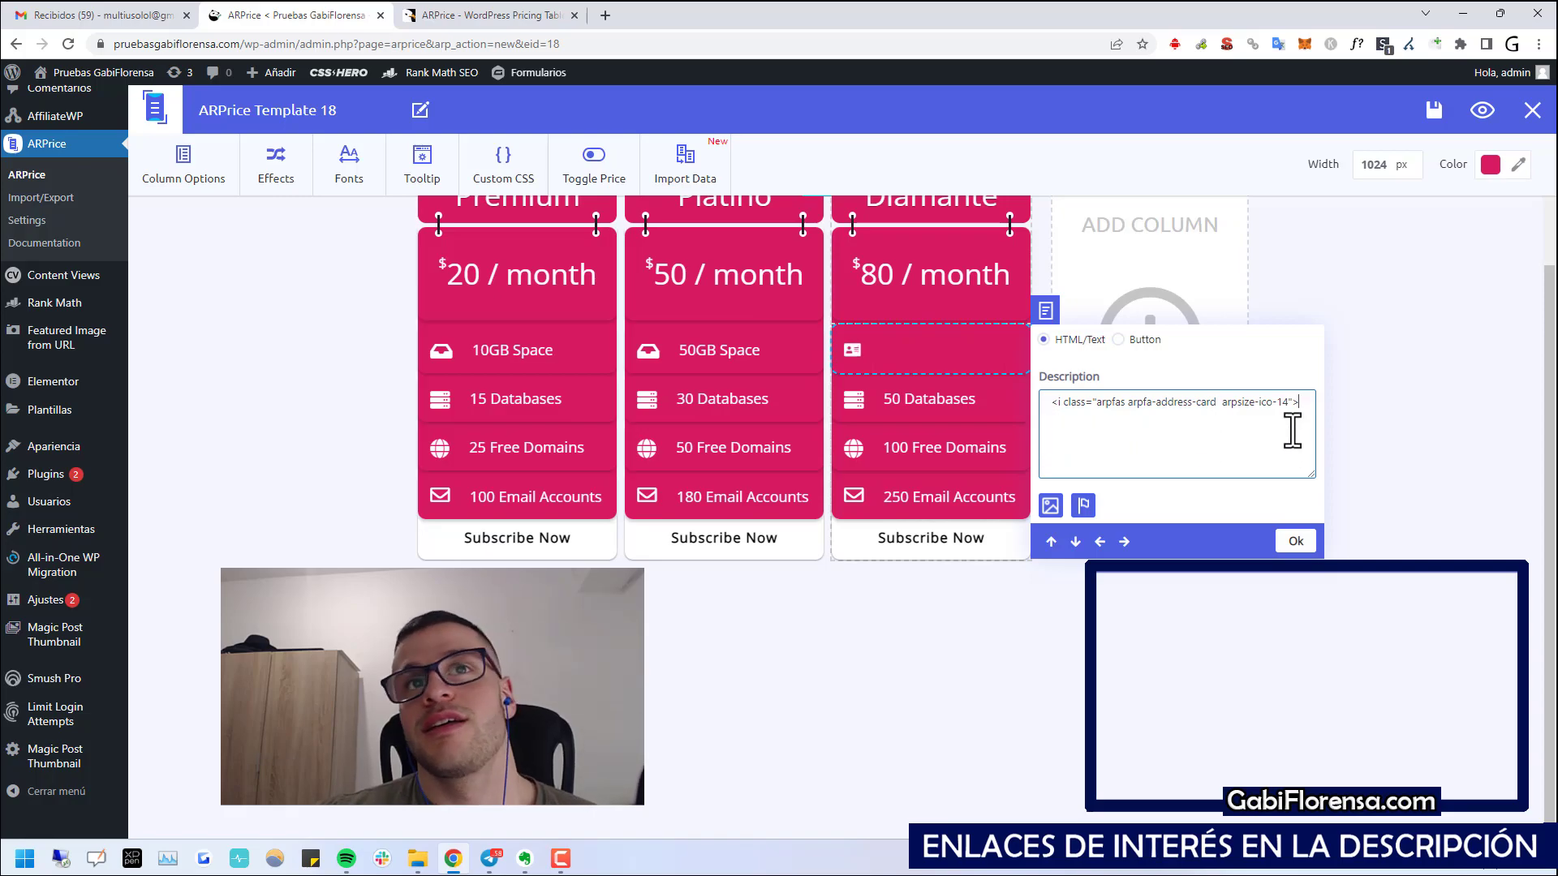
key("ctrl+z")
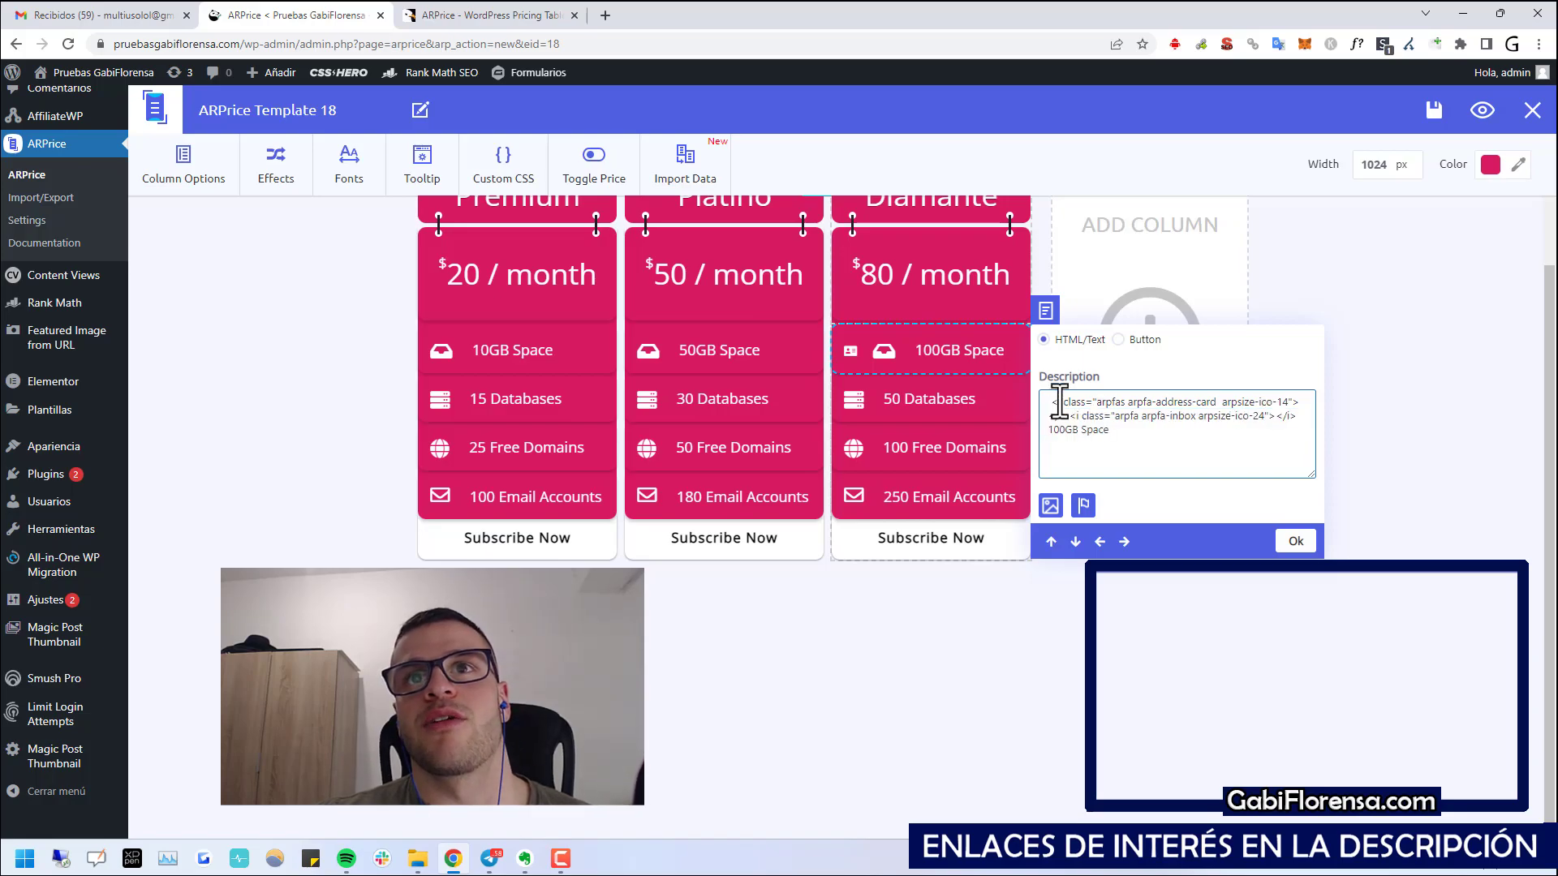
- Remove the inbox icon code from the Diamante column's 100GB Space description, keeping the address-card icon and the text, and apply it
left_click_drag(1050, 416, 1266, 417)
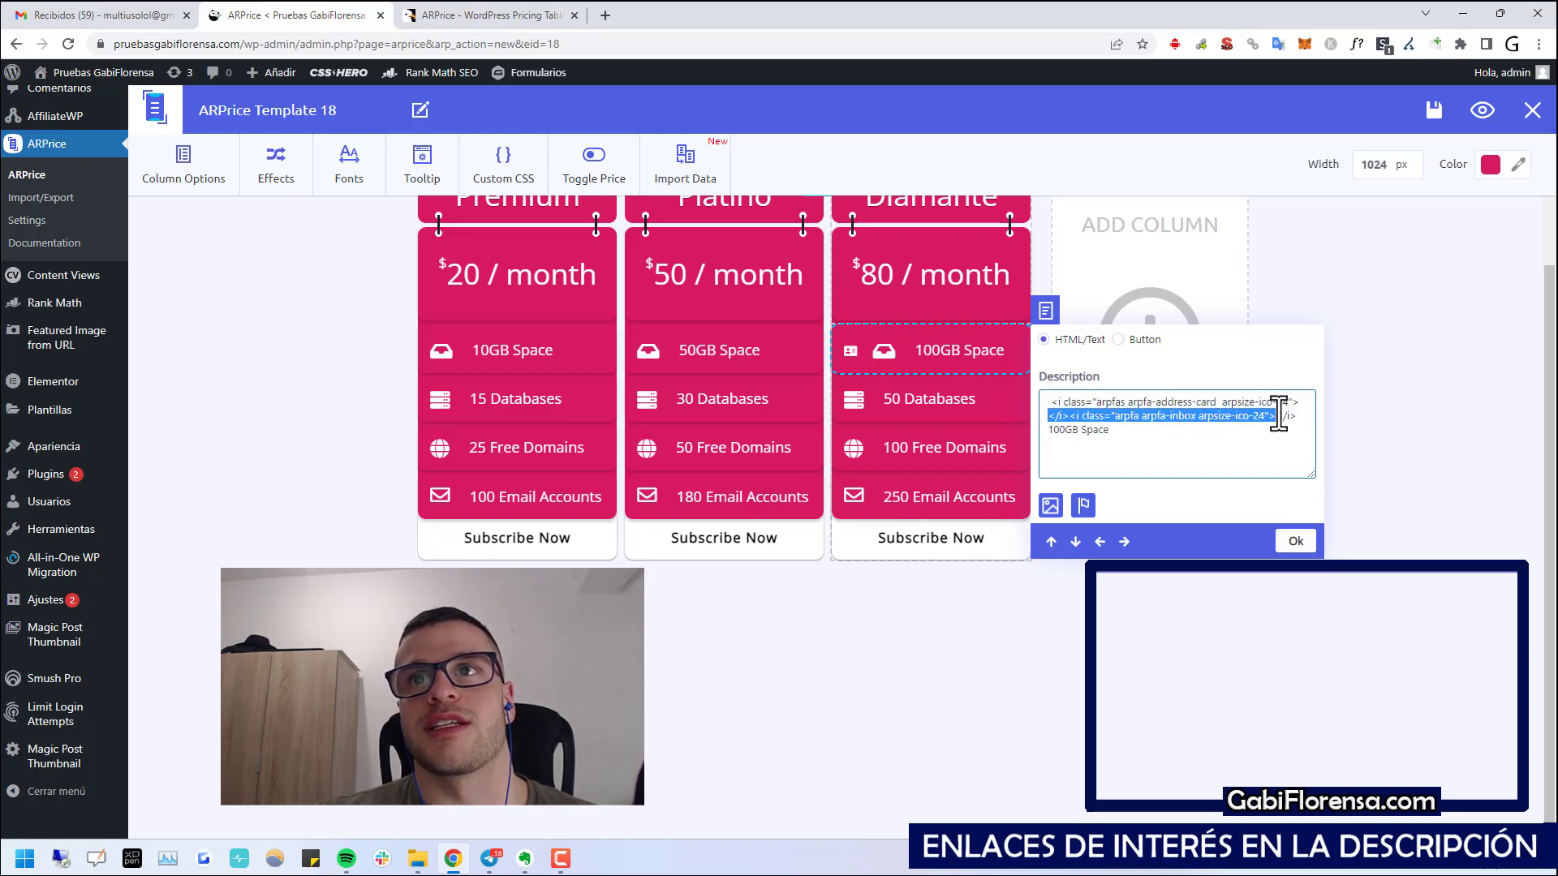
key("BackSpace")
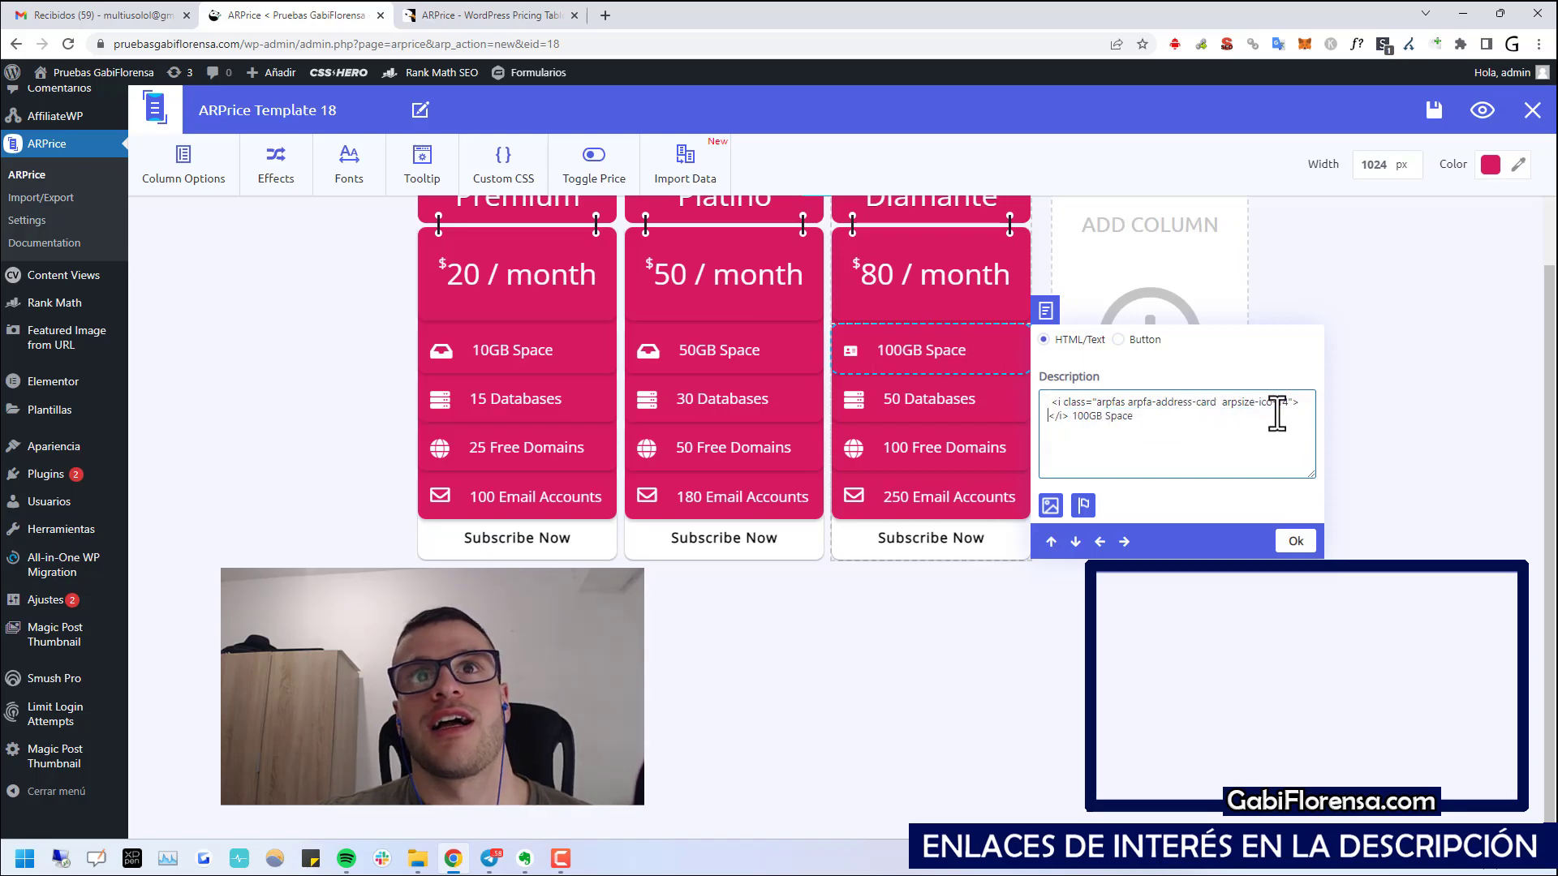
left_click(1296, 549)
scroll(939, 497, "up", 2)
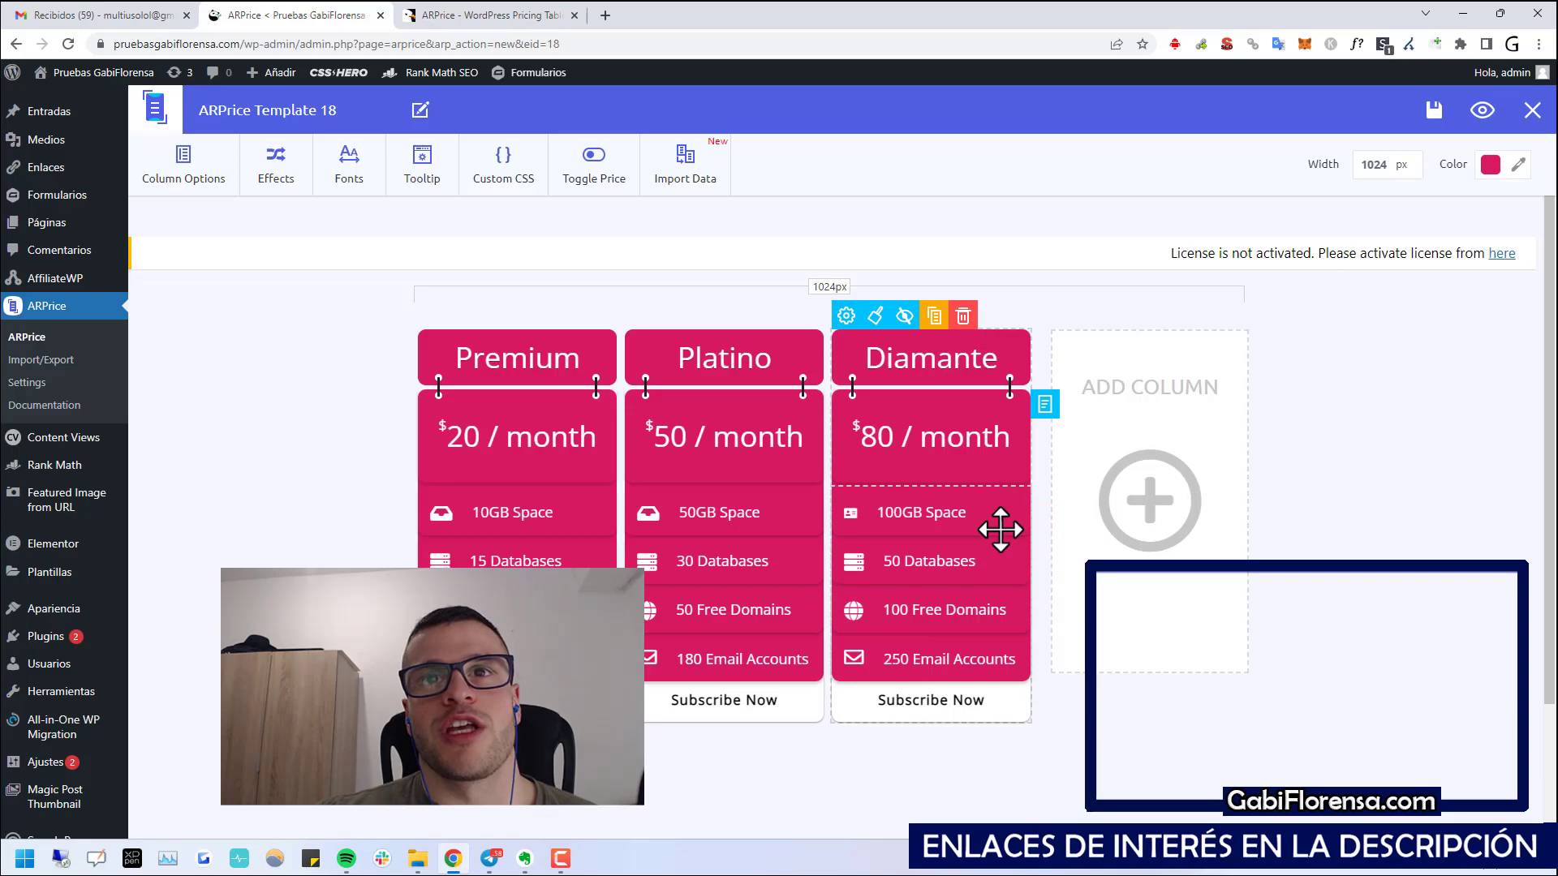
- Open the tooltip settings of the 100GB Space row in the Diamante column
mouse_move(985, 512)
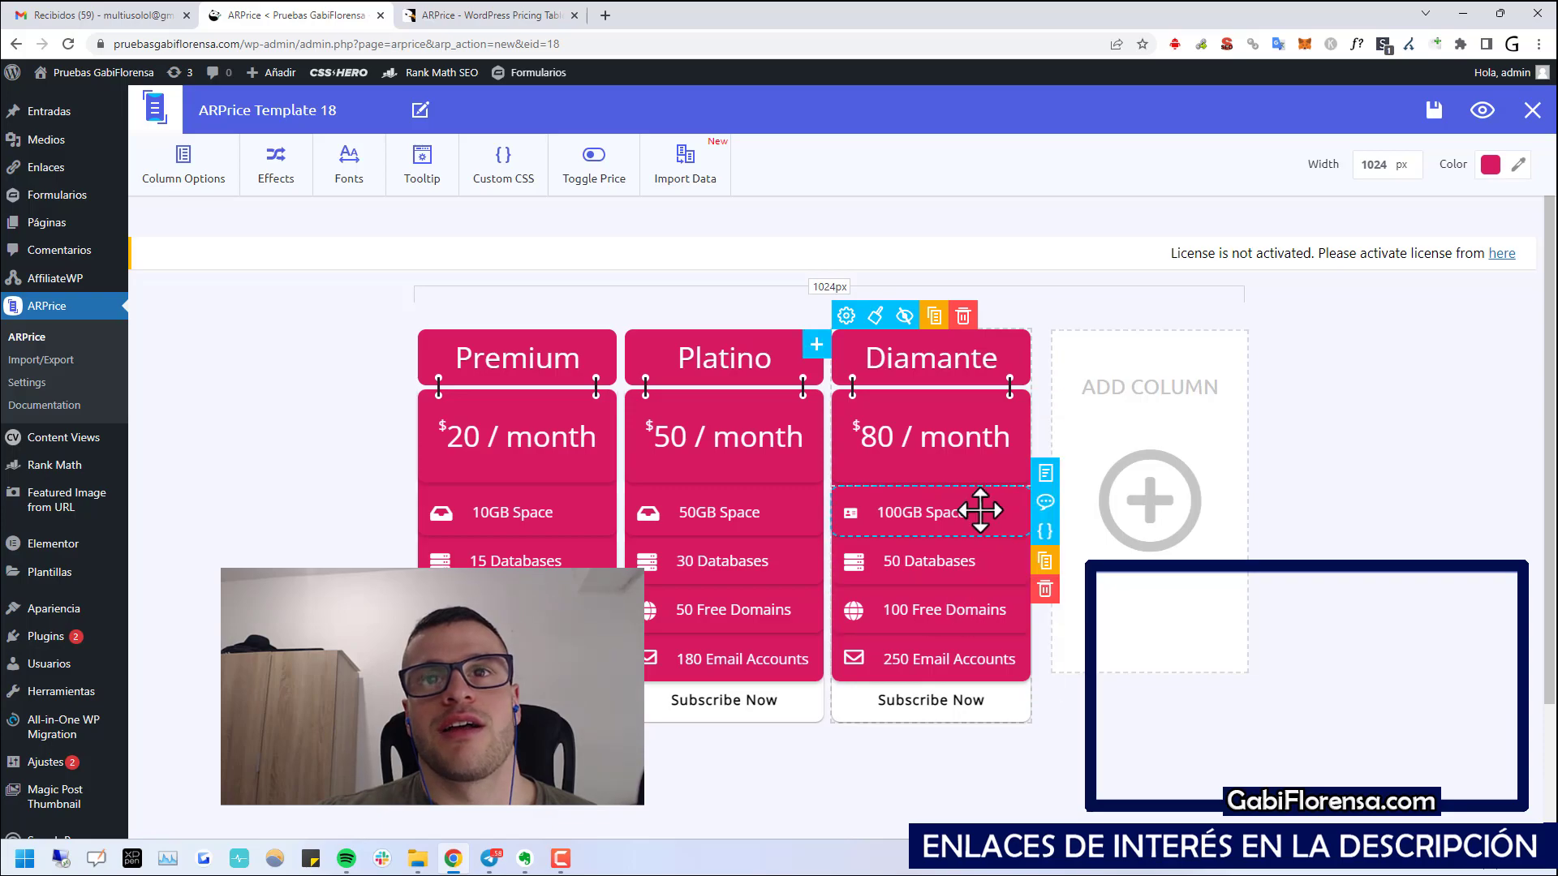
left_click(1047, 503)
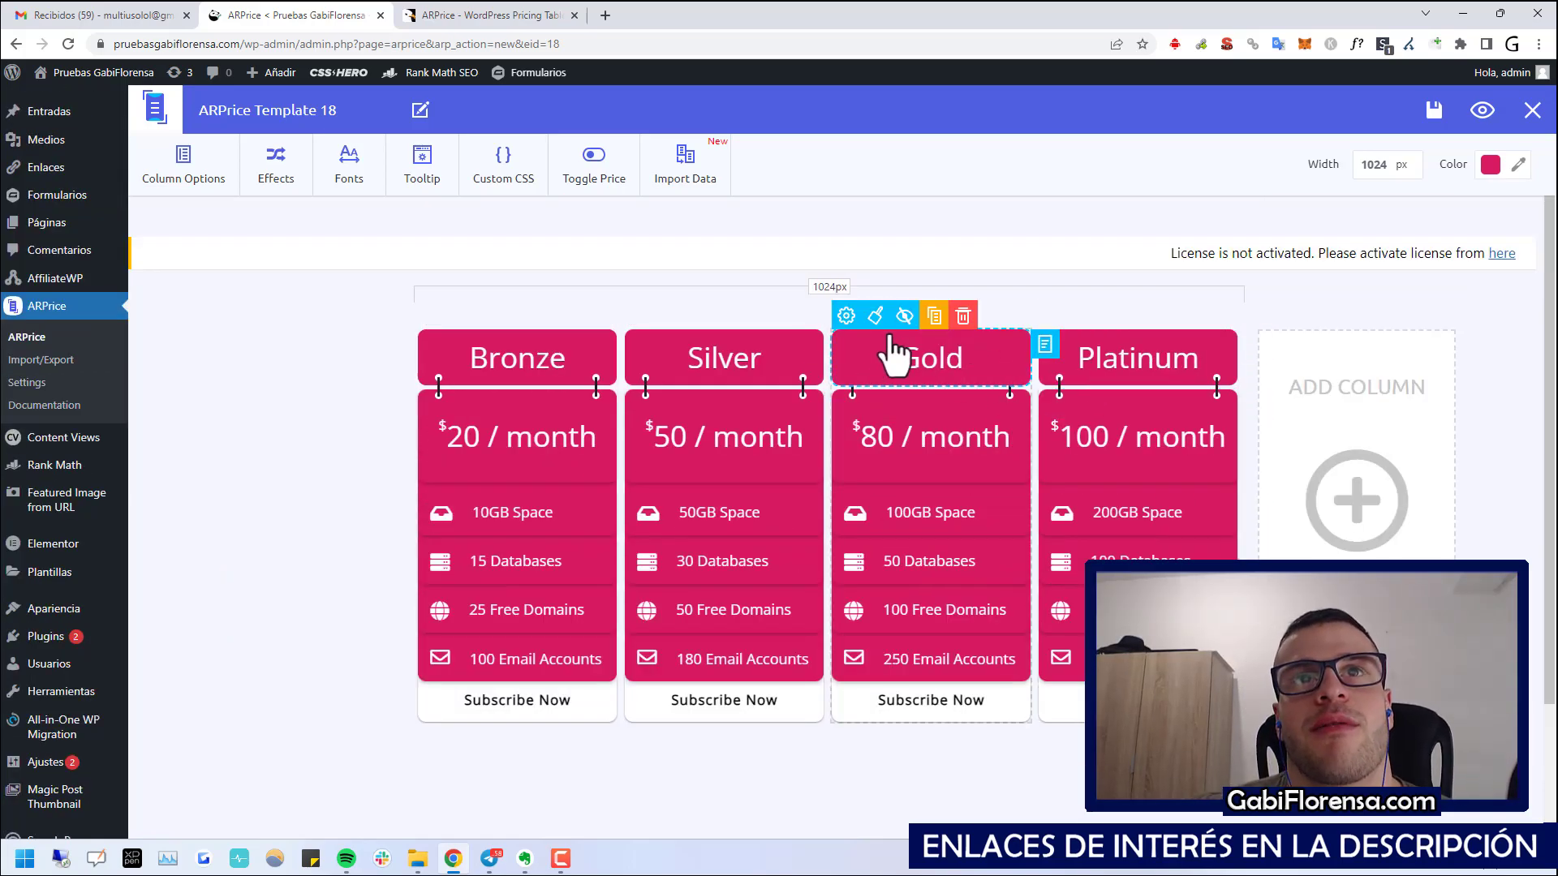
- Look through the column settings of the Gold column and the Platinum column
left_click(847, 316)
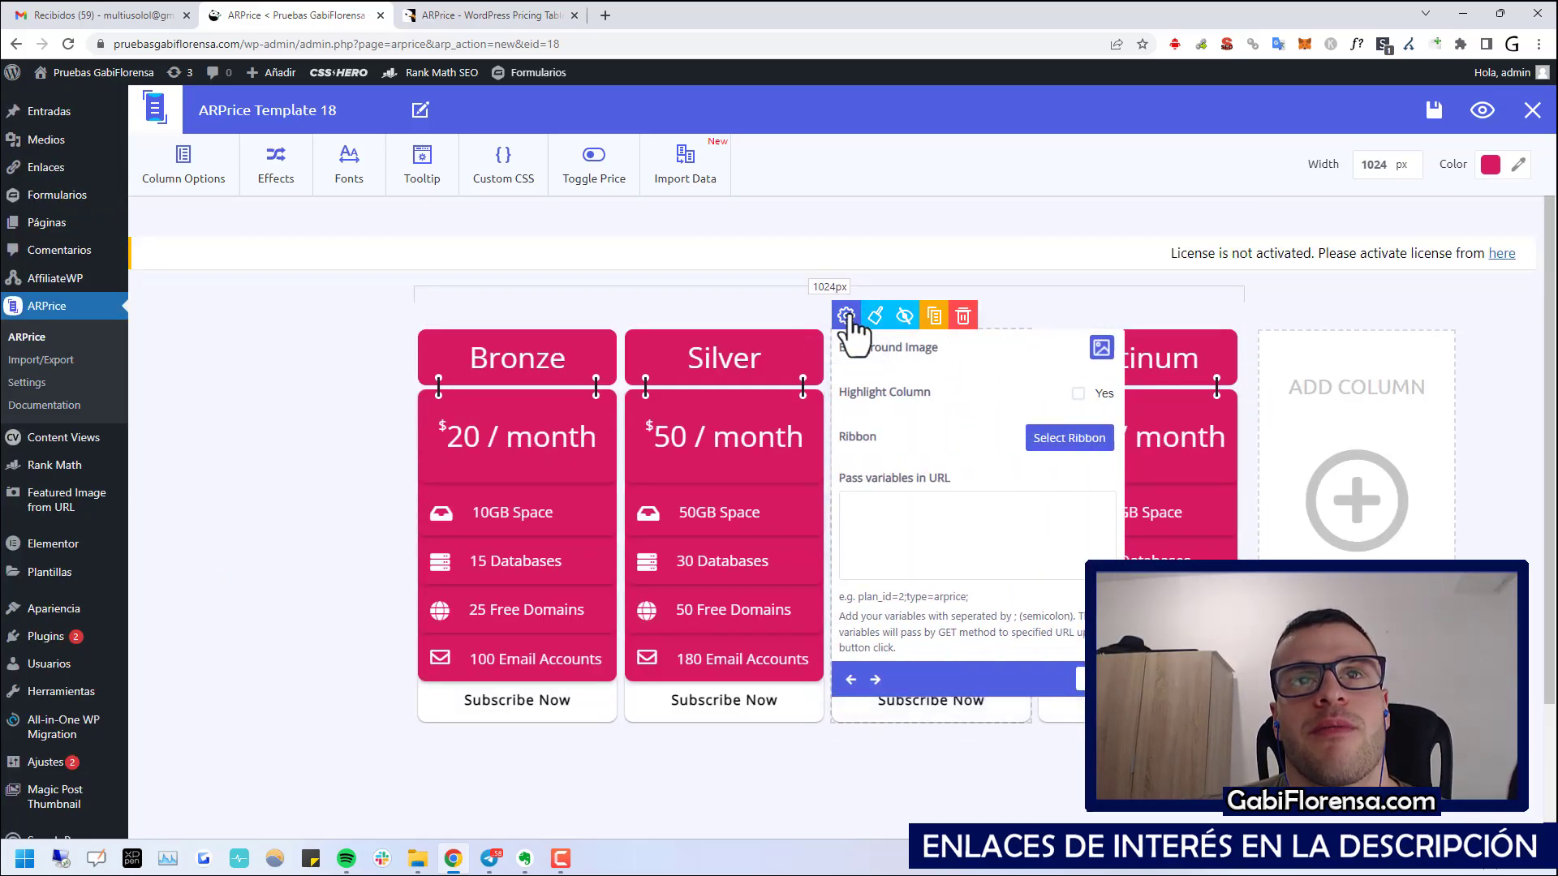
left_click(847, 317)
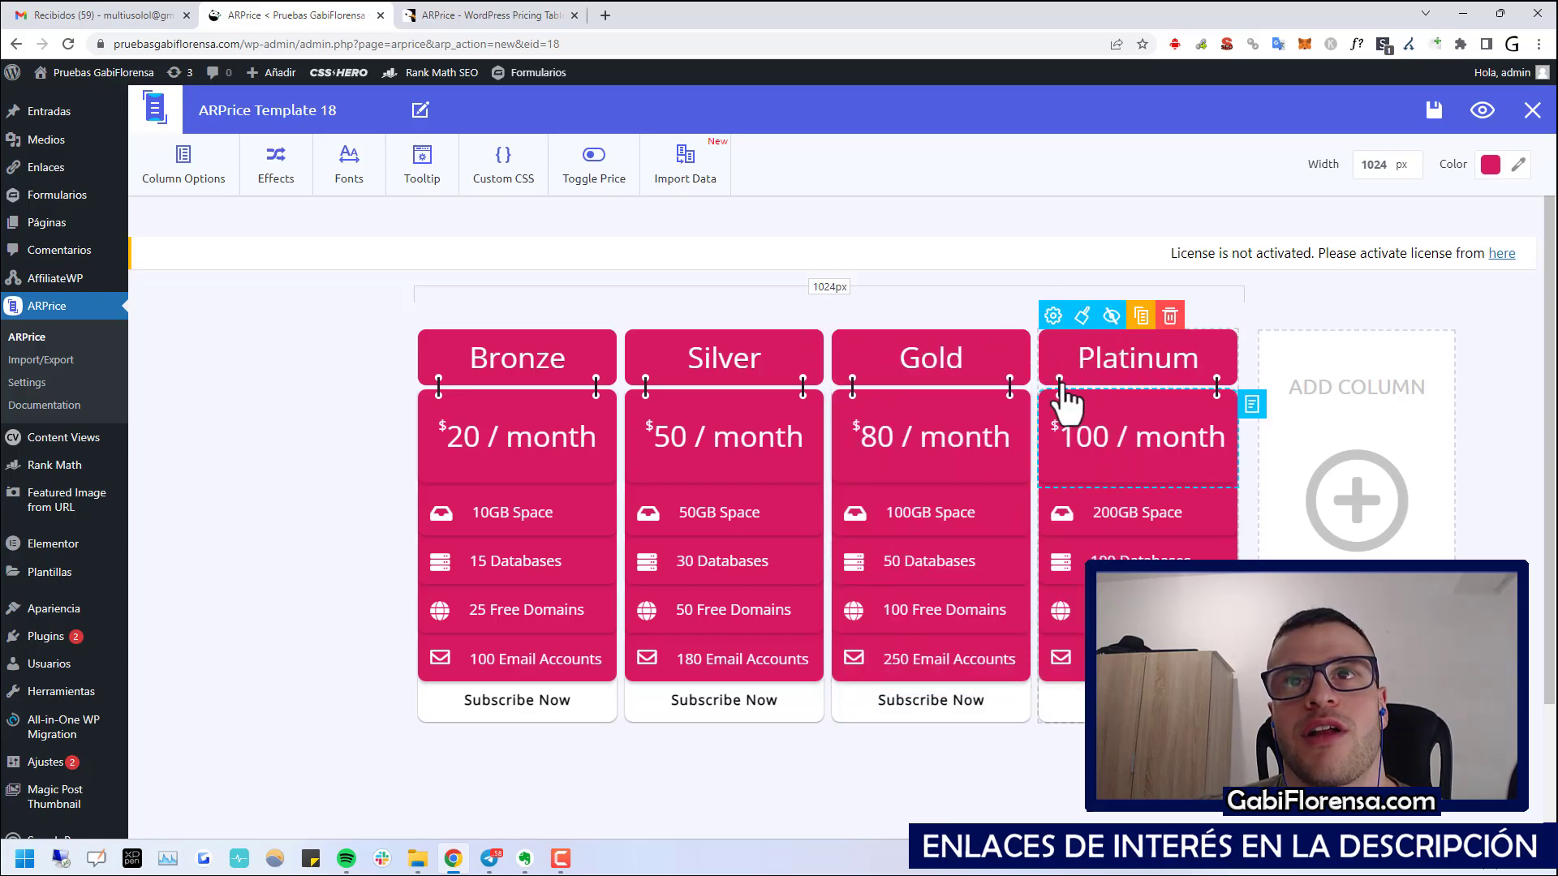
left_click(1054, 317)
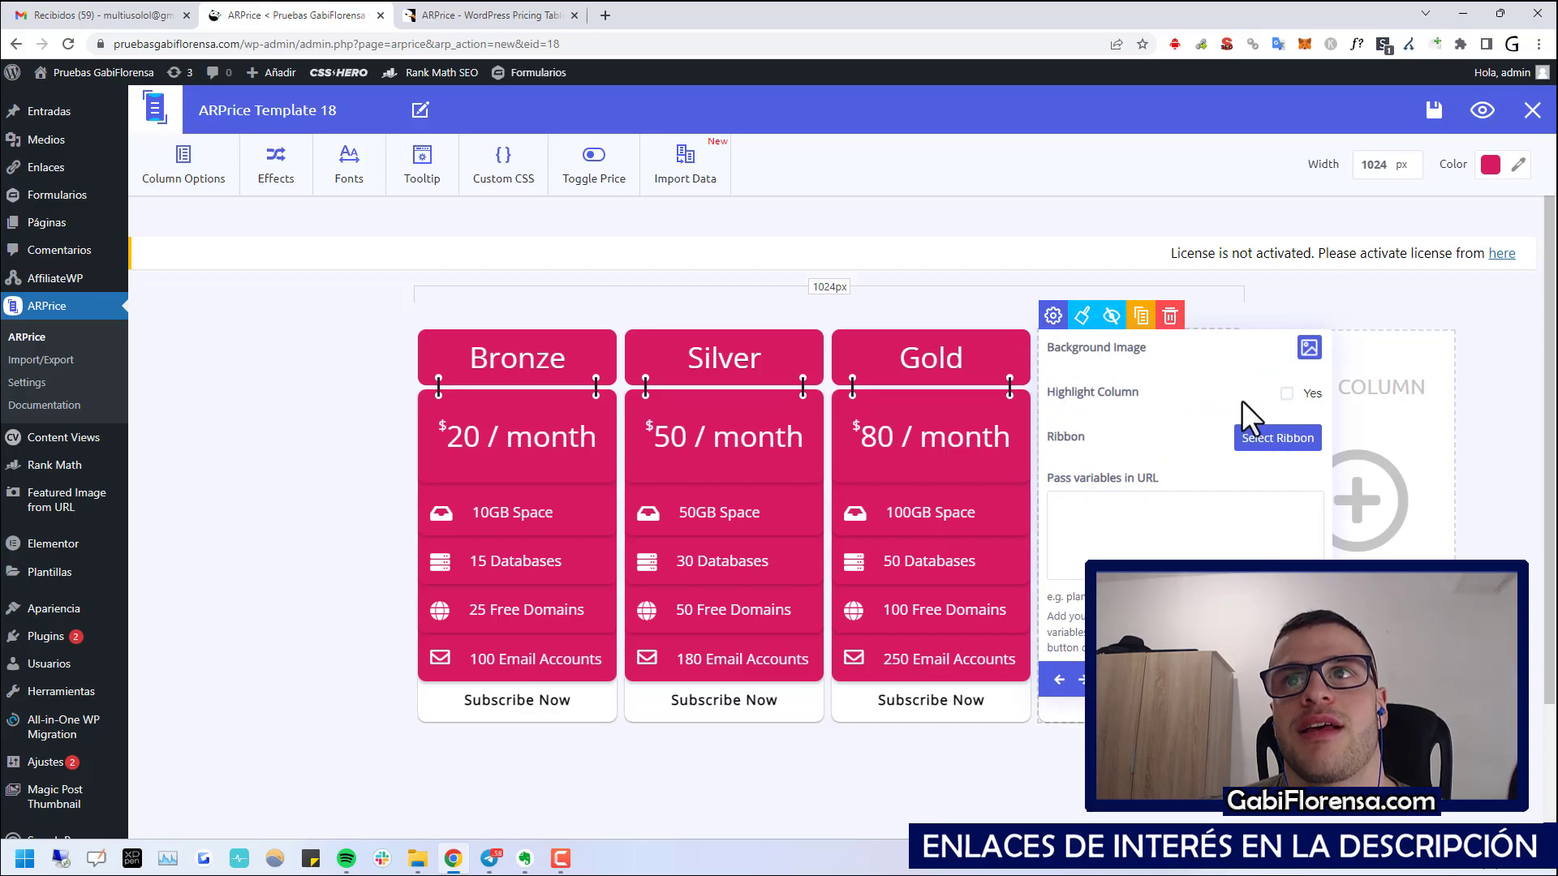
- Review the Silver column's settings for background image, highlighting, ribbon and URL variables
left_click_drag(720, 358, 712, 406)
left_click(640, 317)
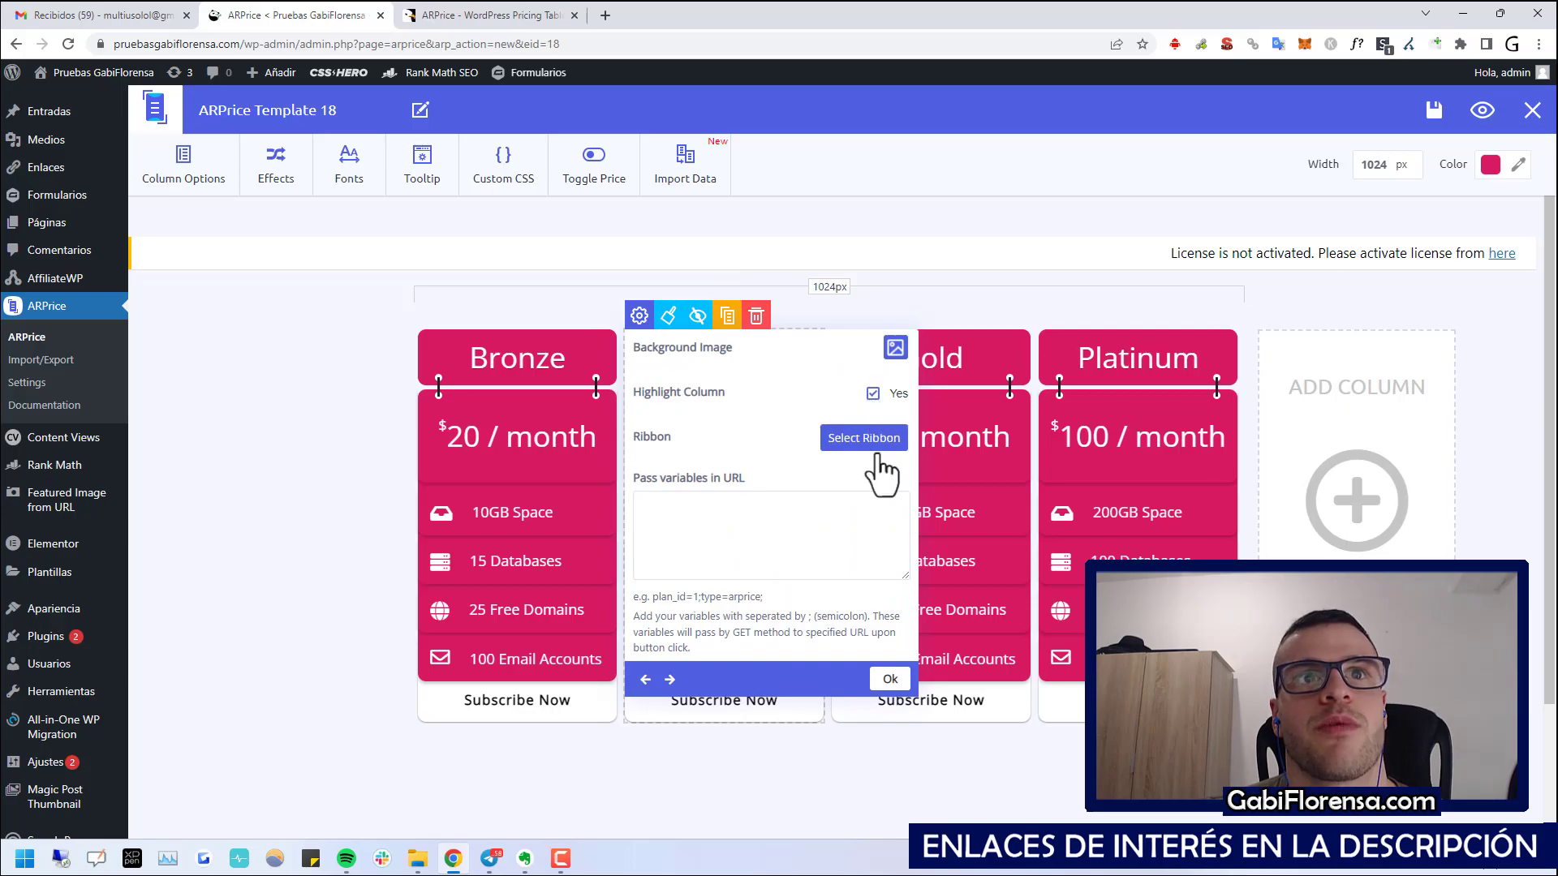
left_click(890, 680)
scroll(668, 306, "down", 1)
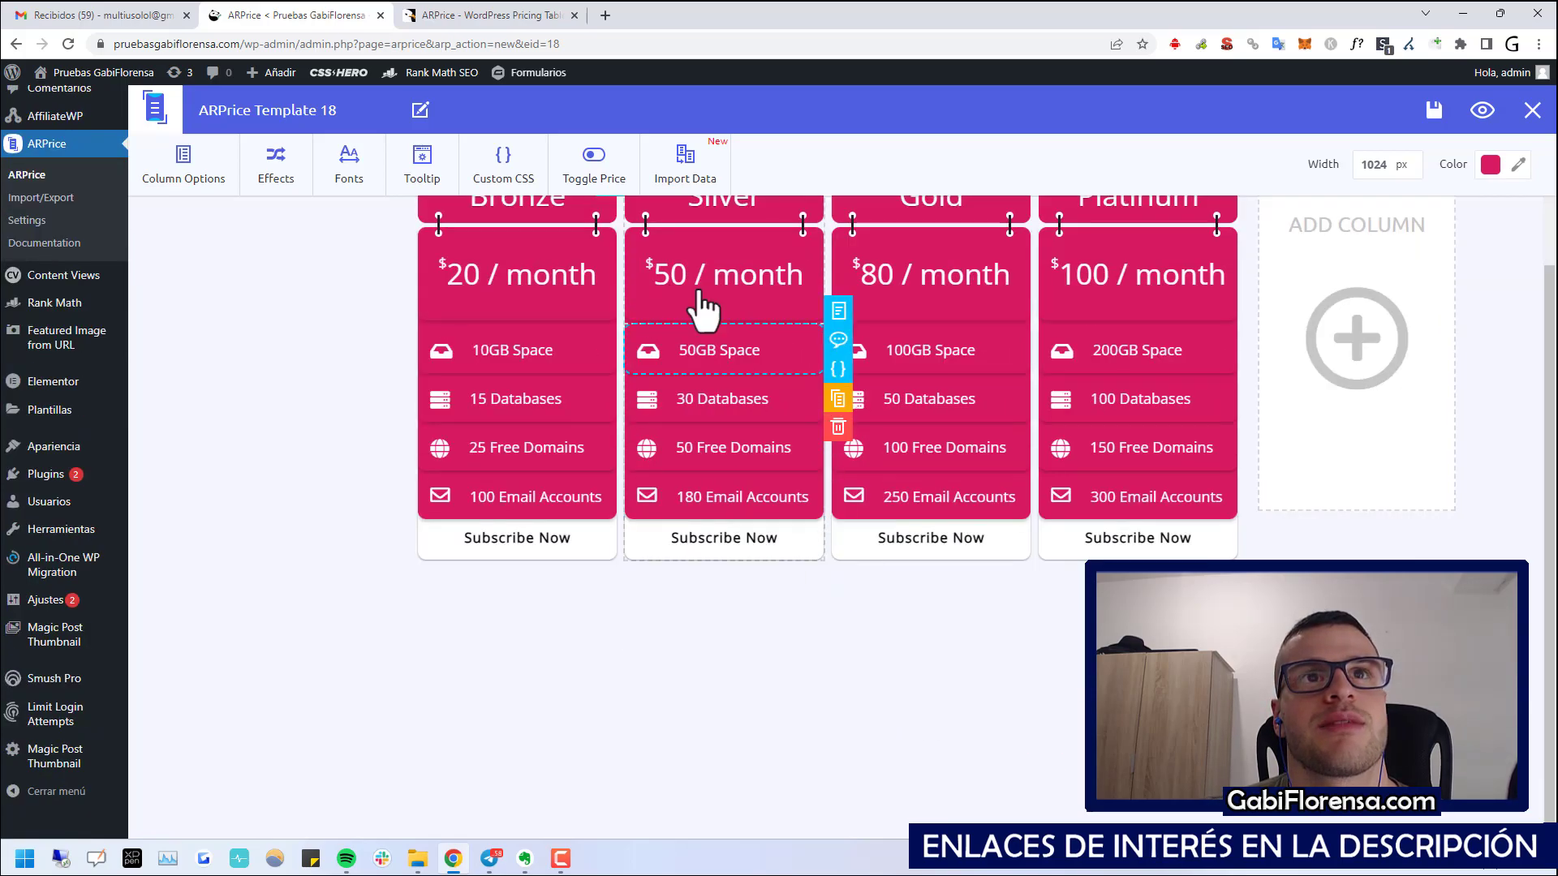
scroll(696, 515, "up", 2)
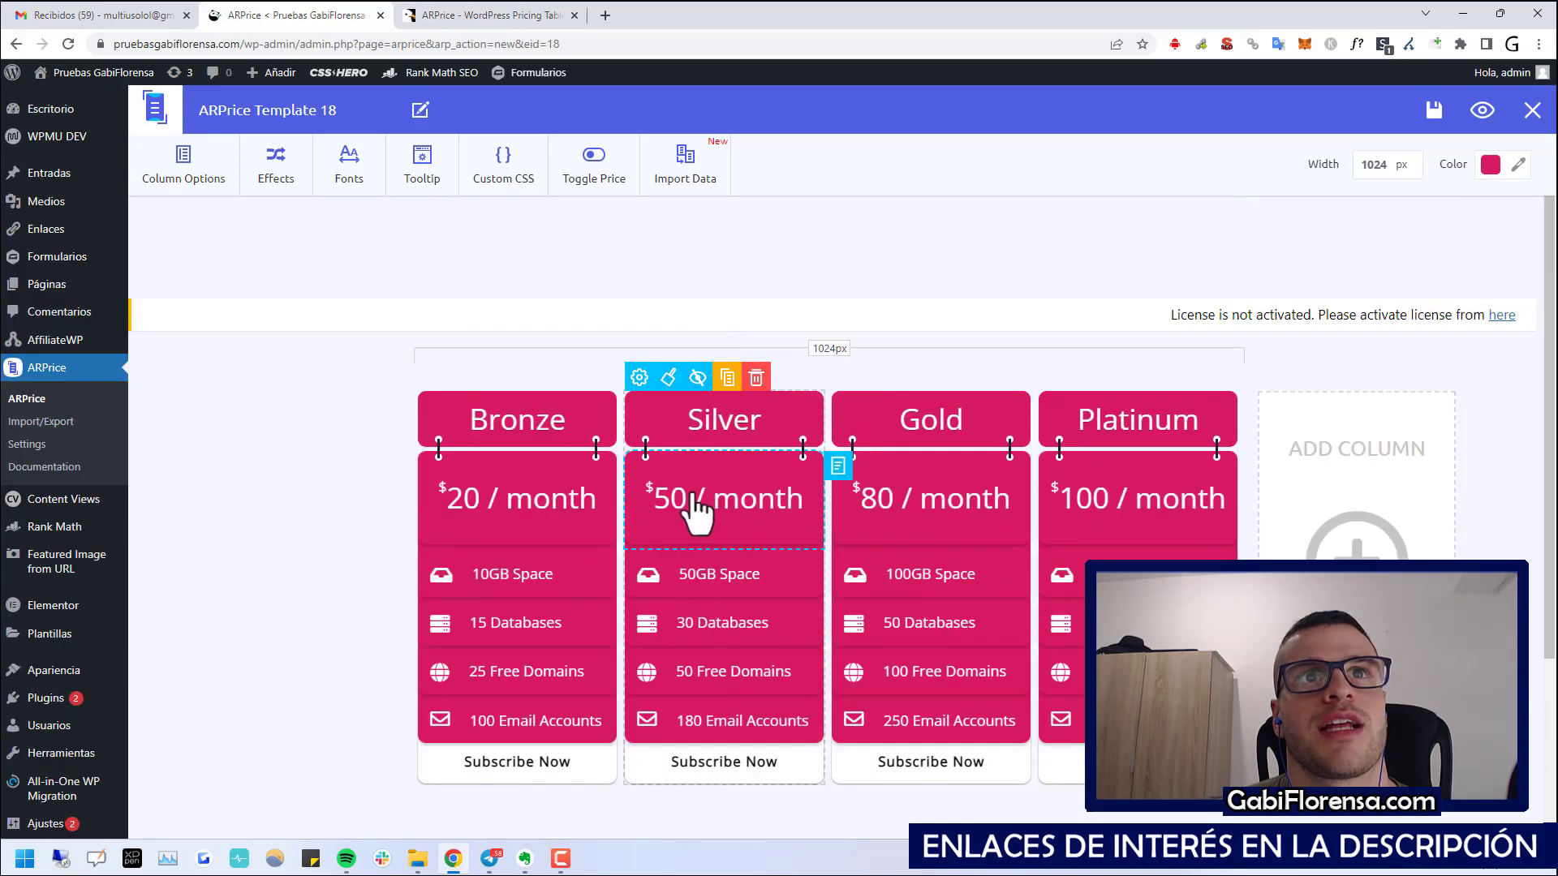
left_click(639, 377)
scroll(814, 523, "down", 1)
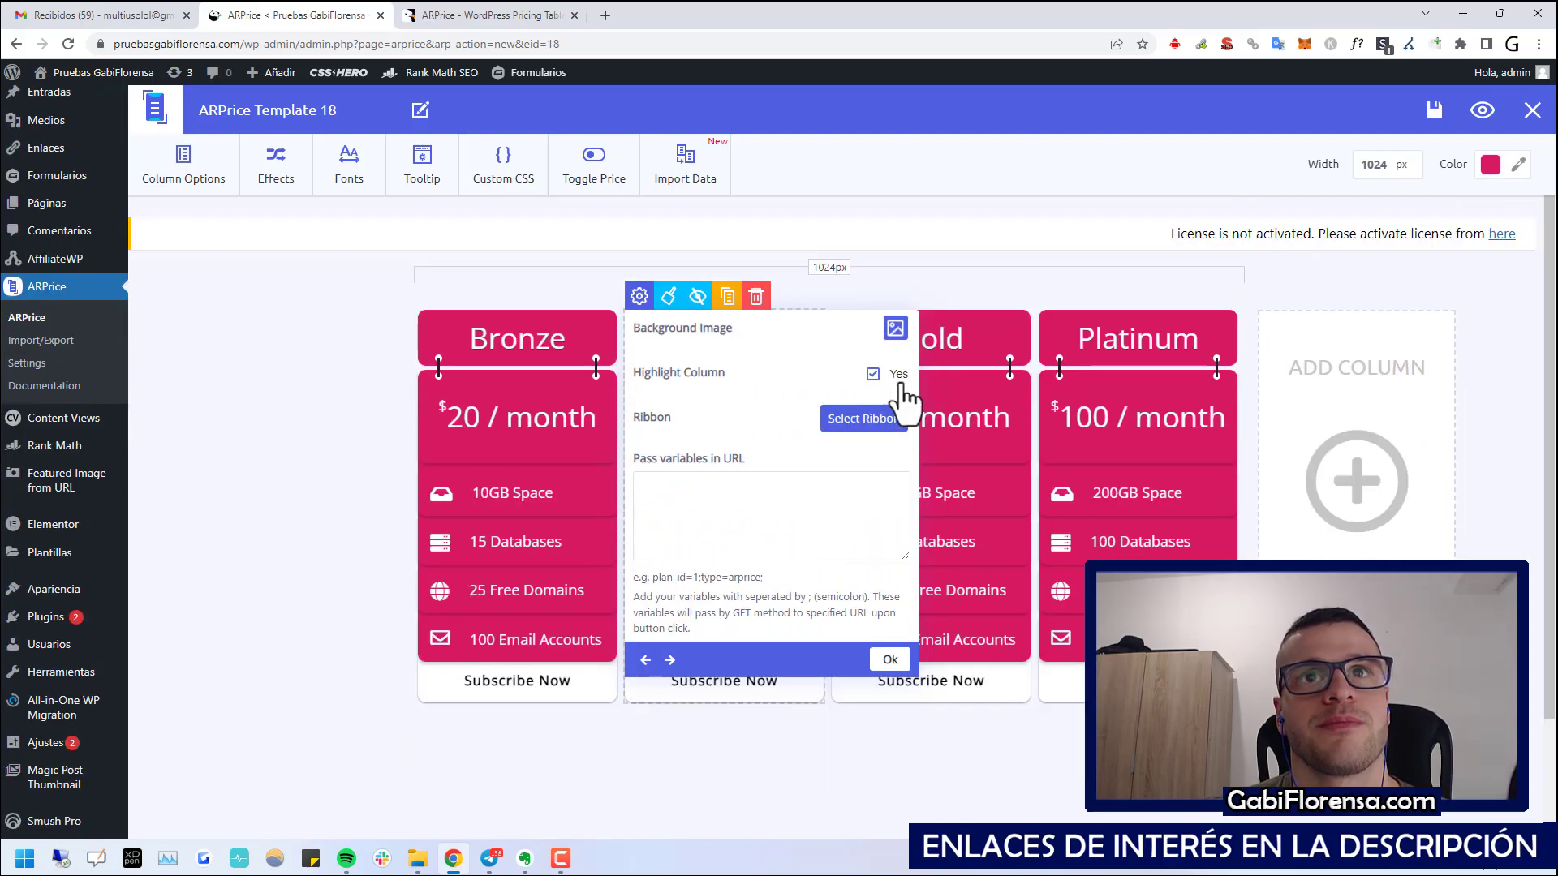
left_click(642, 298)
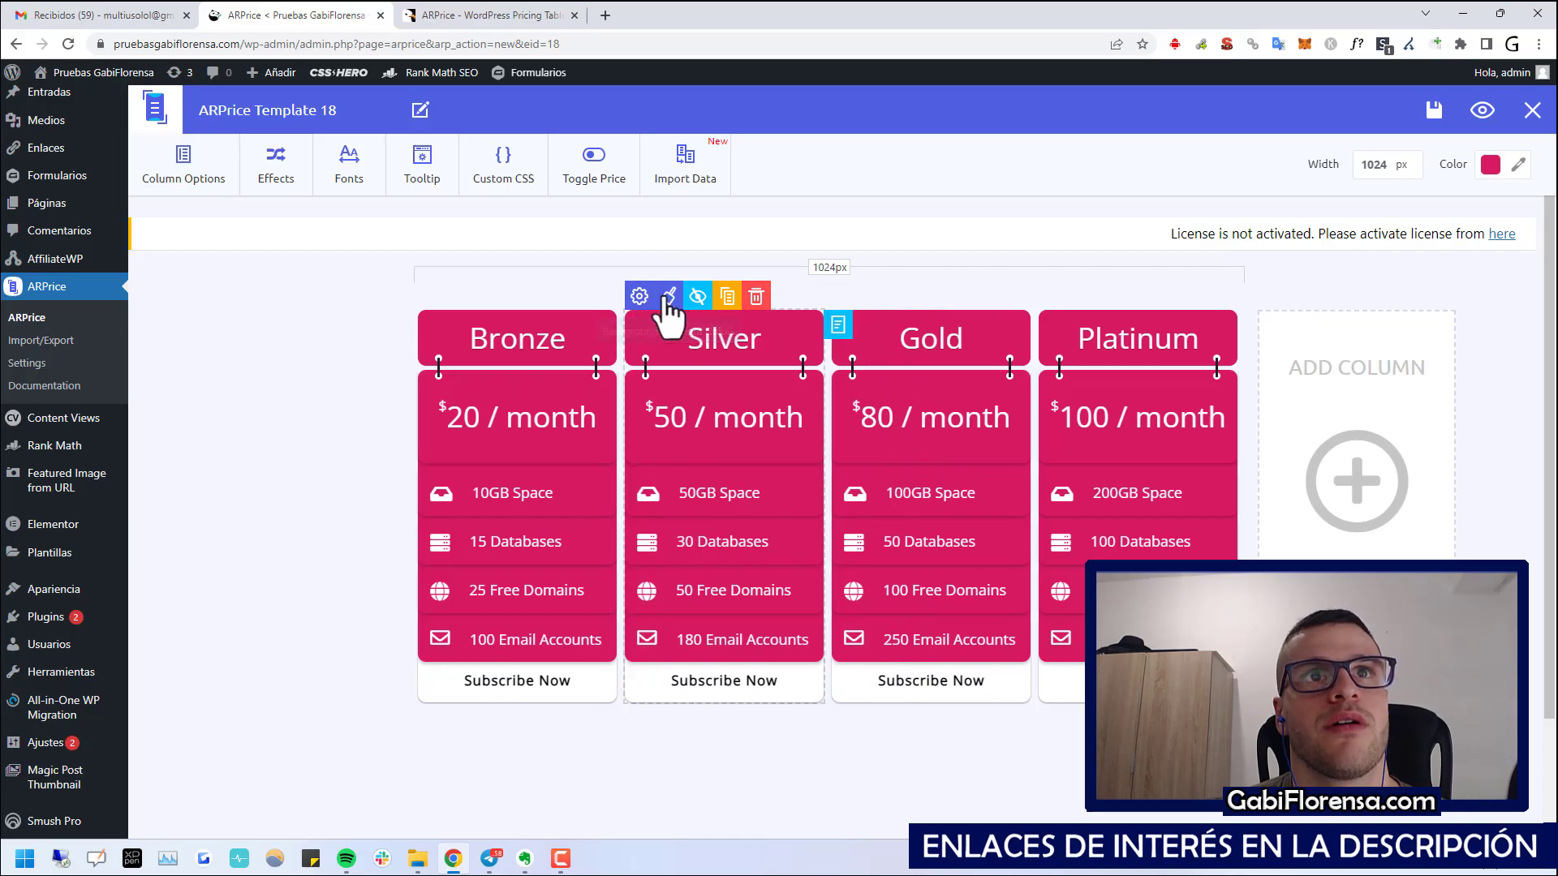
- Examine the background image options in the Gold column's settings, including image URL, scaling and position
left_click(839, 325)
left_click(1101, 329)
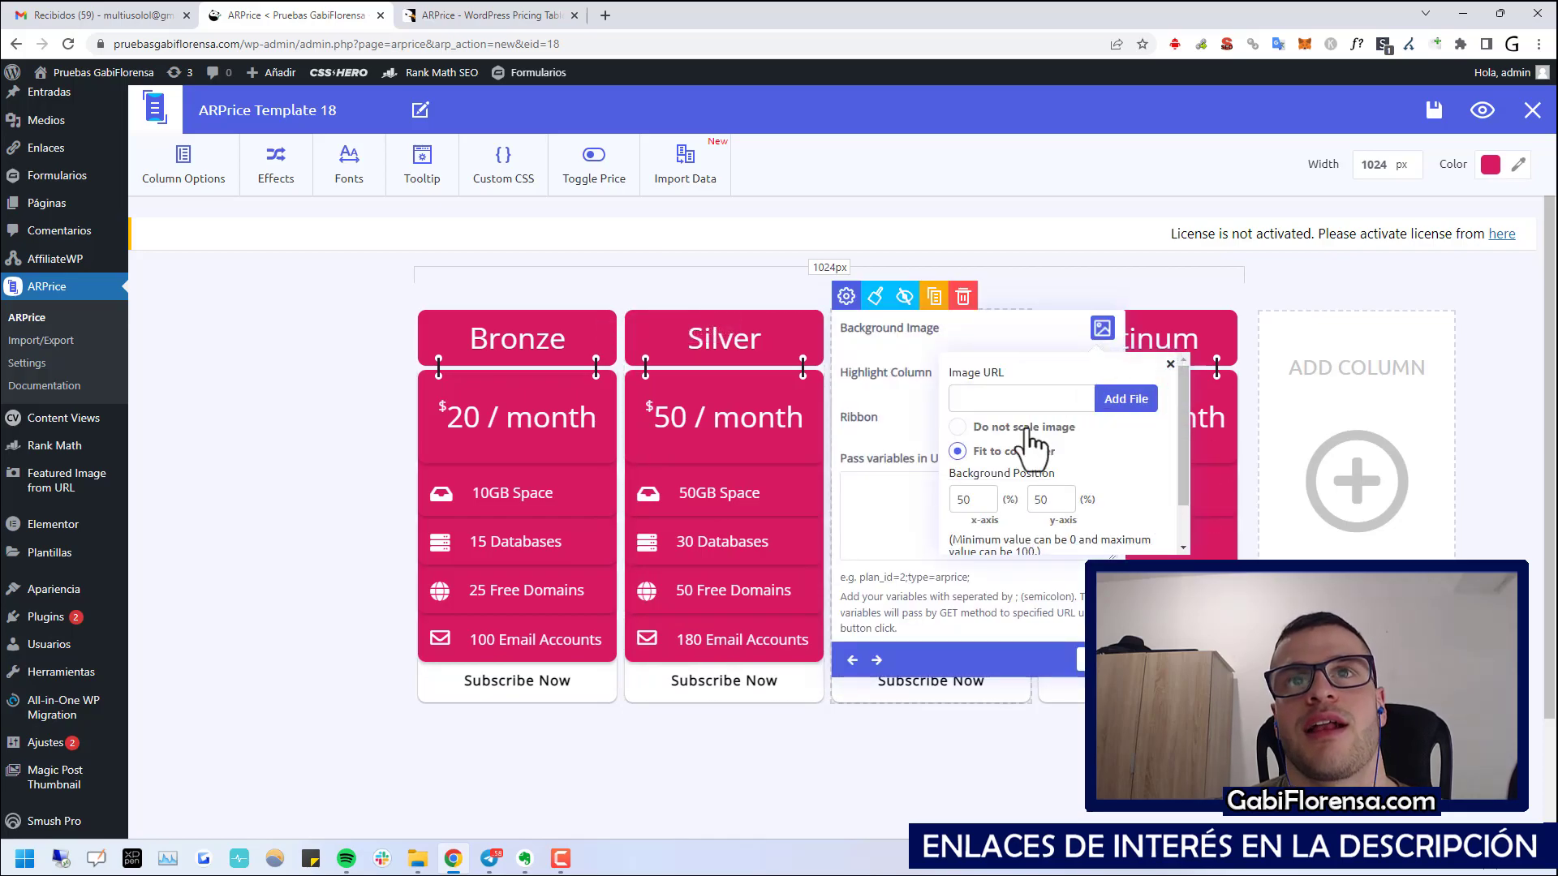
scroll(1006, 454, "down", 1)
left_click(1079, 271)
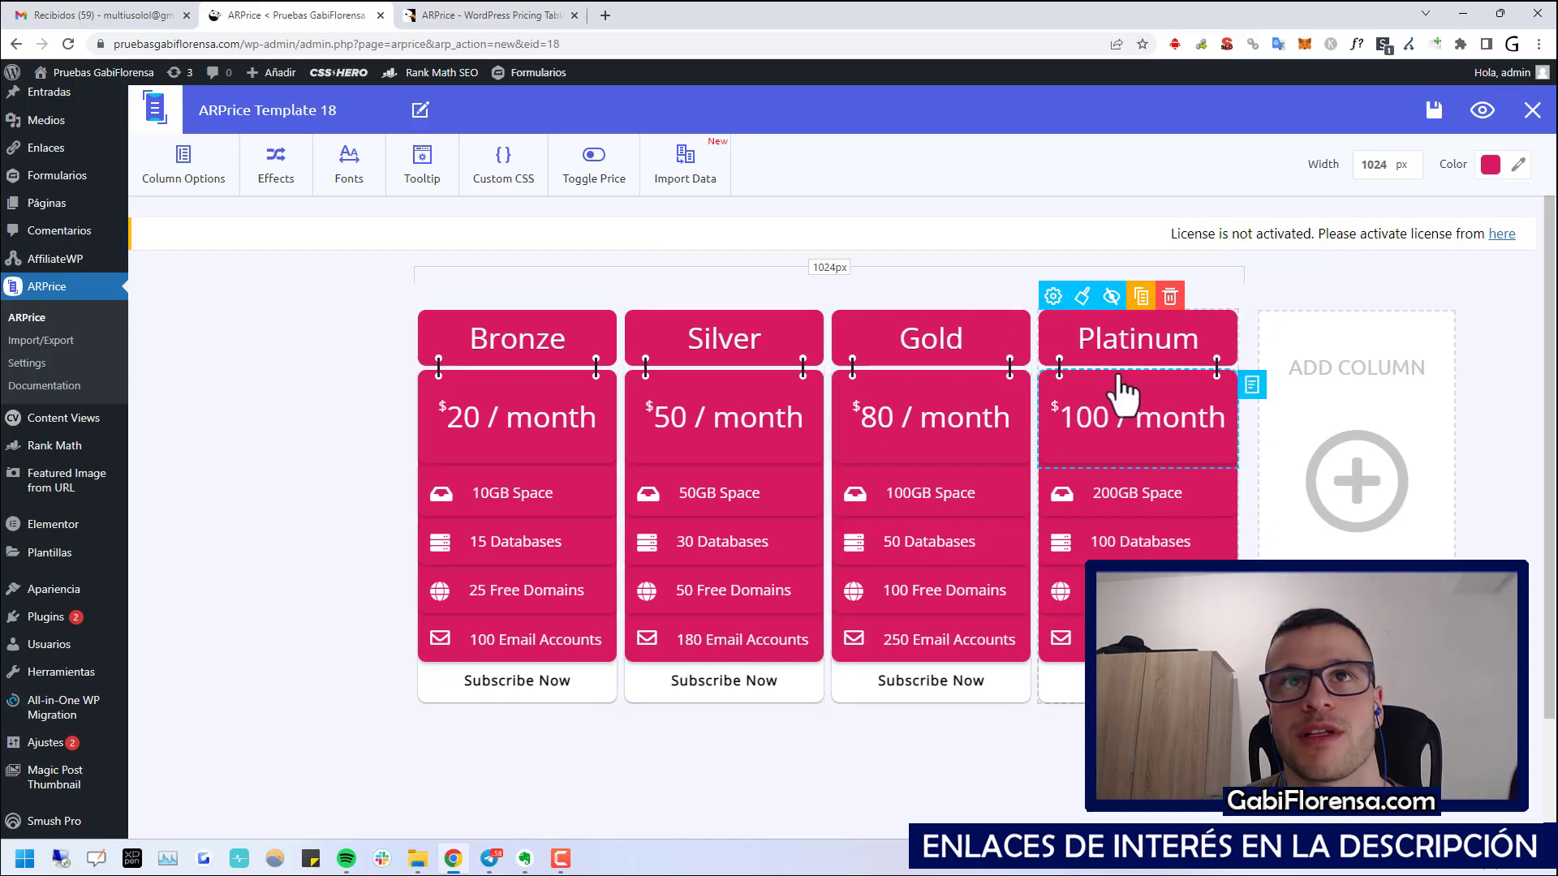
- Delete the Platinum and Gold columns from the pricing table
left_click(1170, 296)
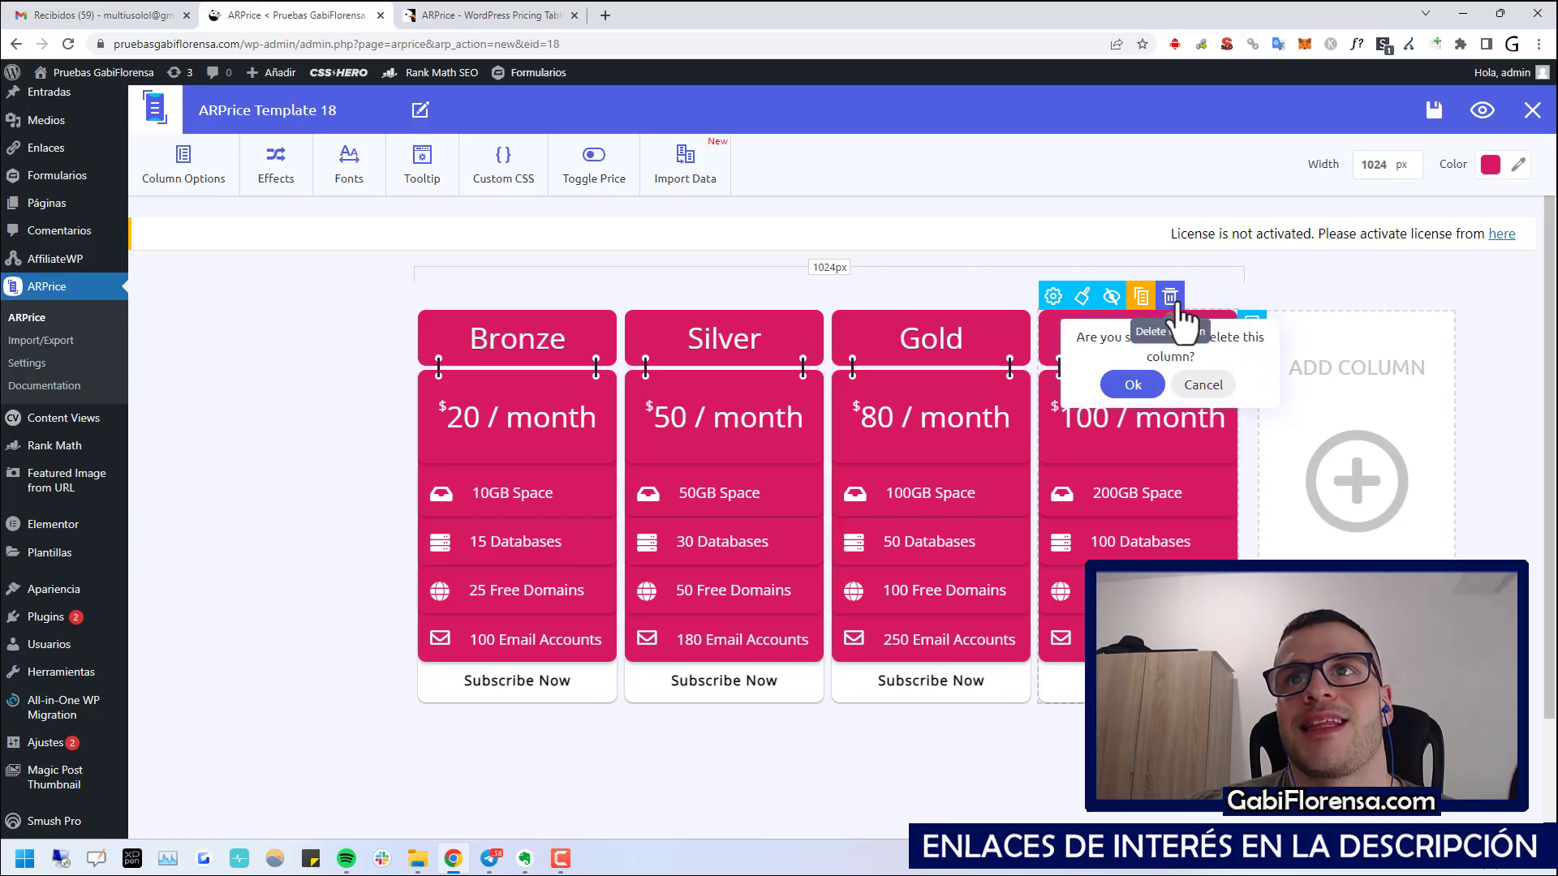
left_click(1131, 385)
left_click(963, 296)
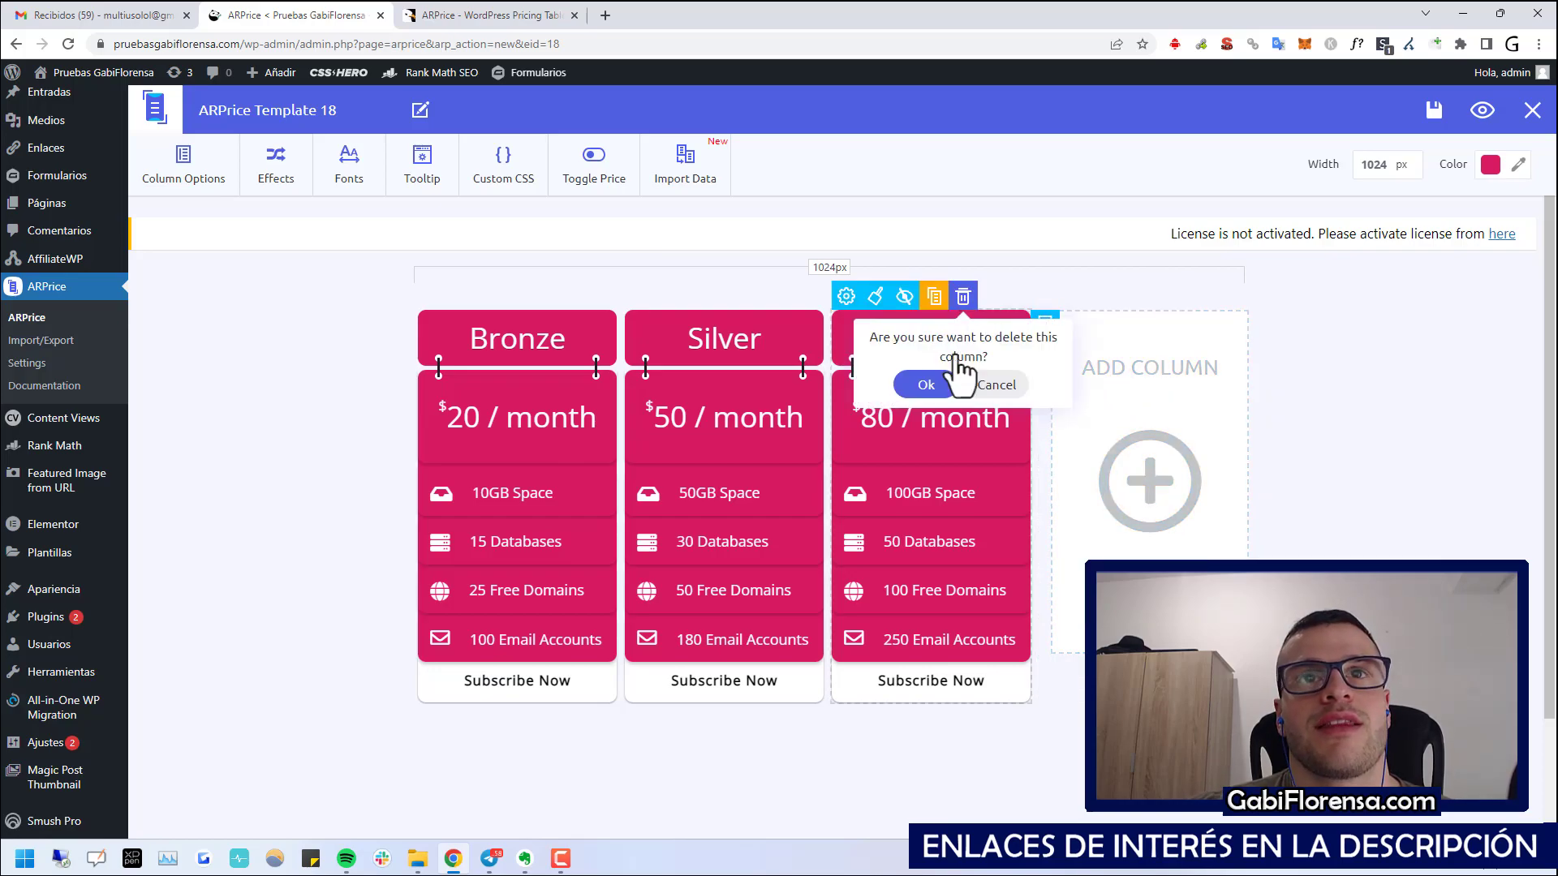
left_click(925, 384)
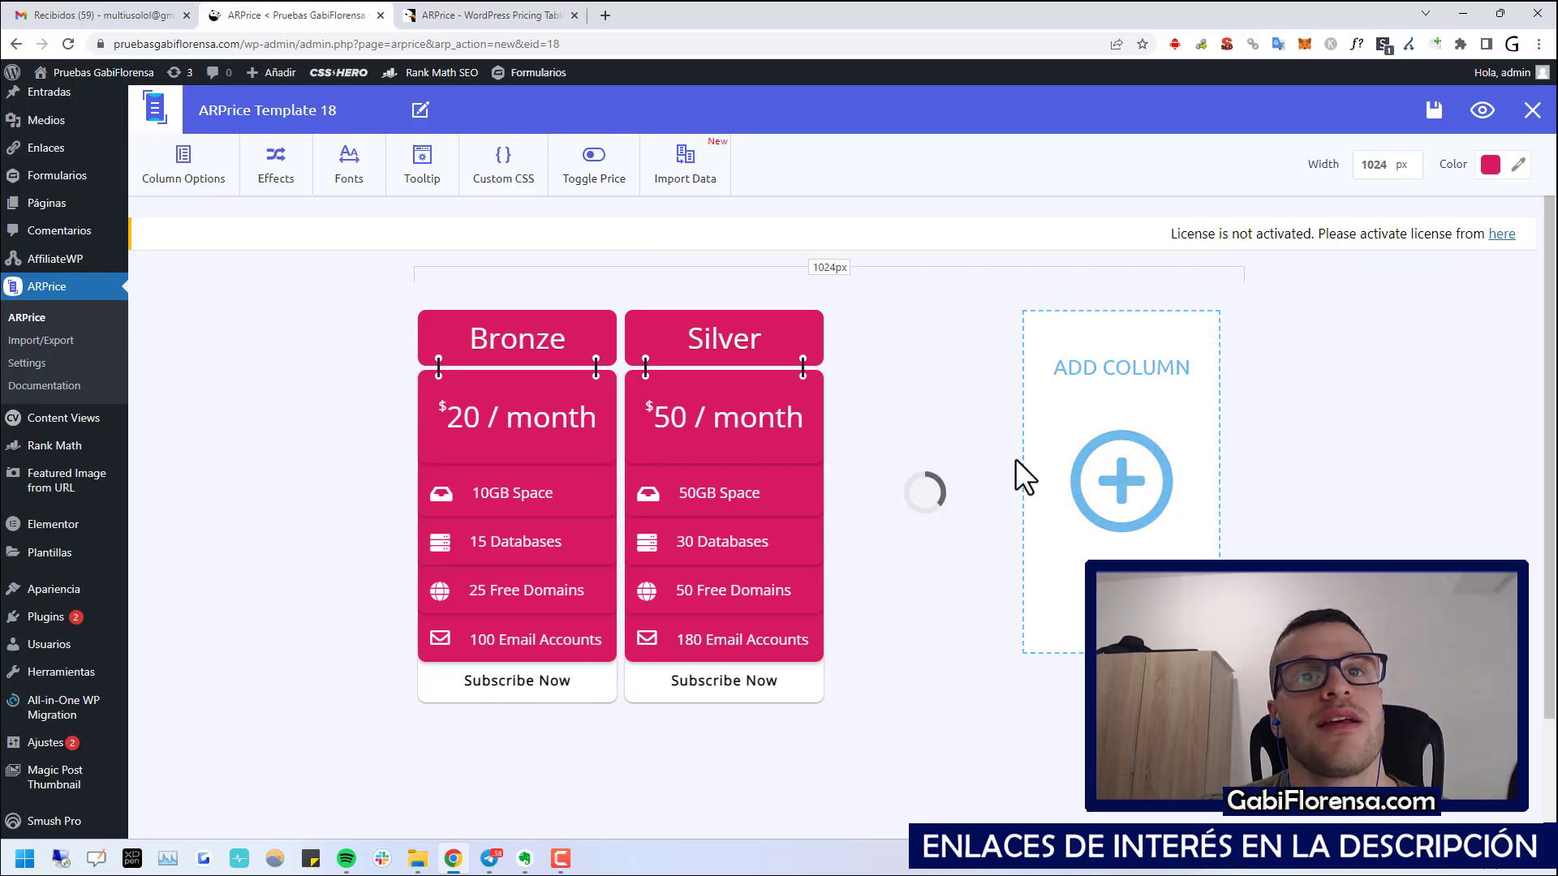
- Change the pricing table's colour scheme to the orange-red preset after trying the yellow one
left_click(1490, 164)
left_click(1459, 216)
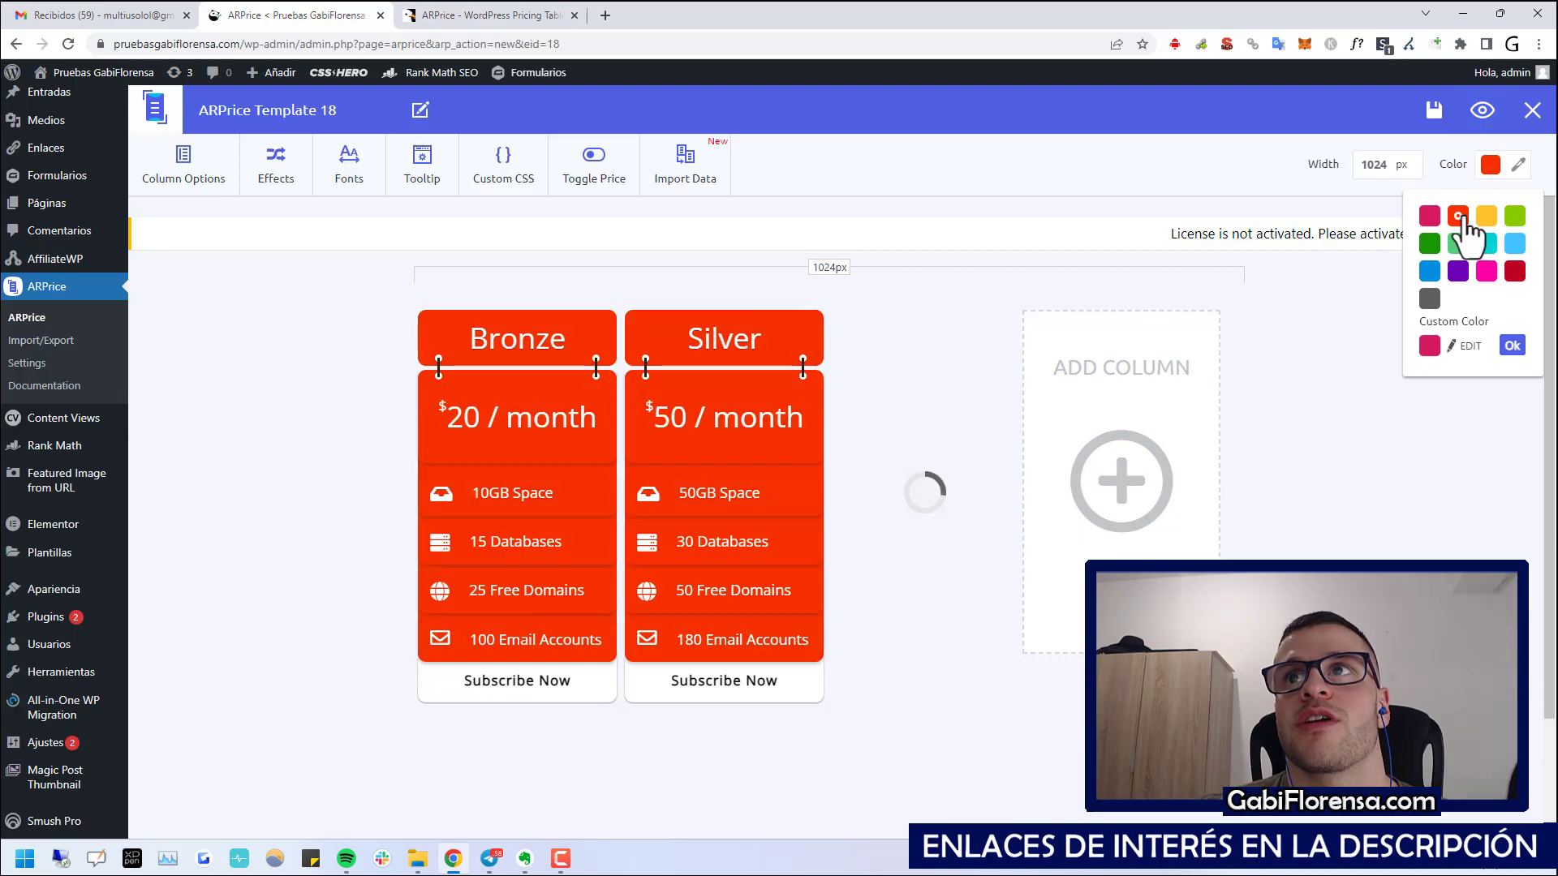
left_click(1486, 216)
left_click(1458, 216)
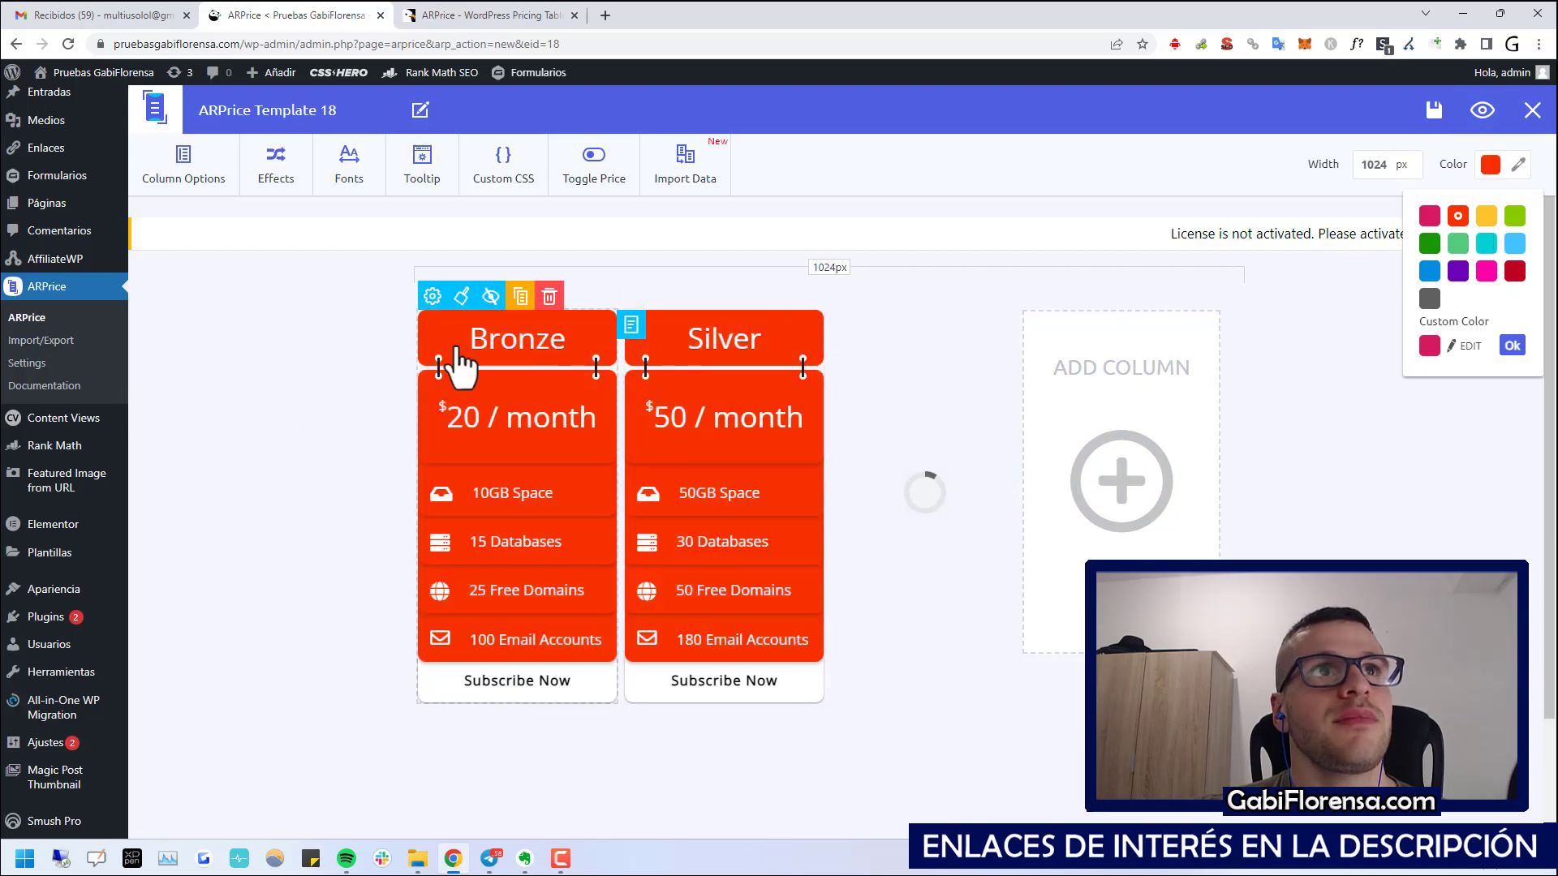
left_click(275, 386)
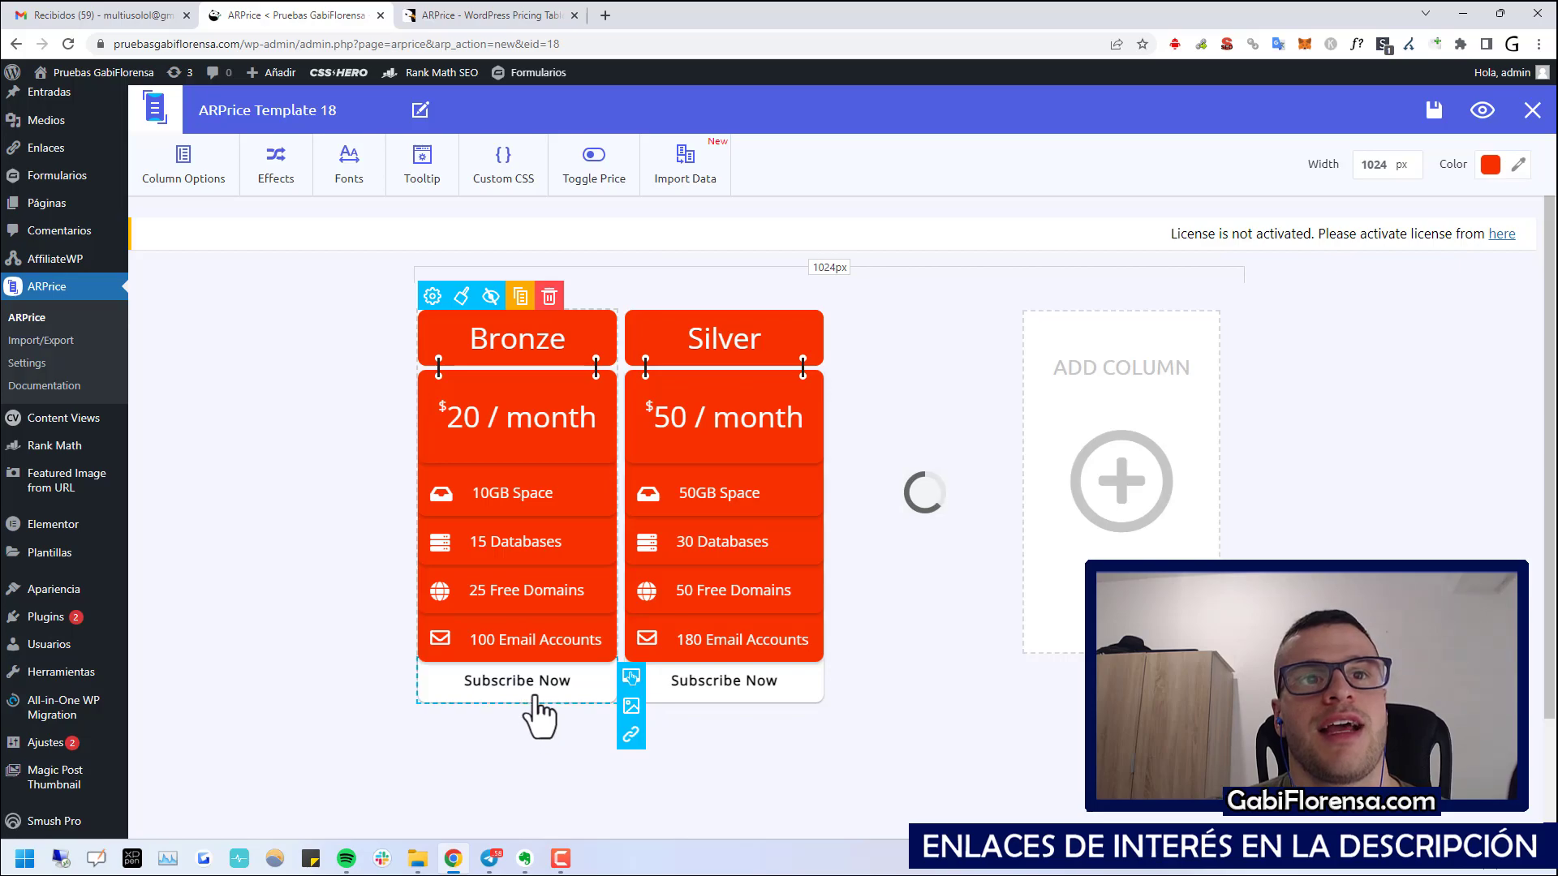
- Examine the link options of the Bronze column's Subscribe Now button, including embed script, new tab and nofollow settings
left_click(631, 735)
scroll(730, 544, "down", 2)
scroll(723, 549, "up", 2)
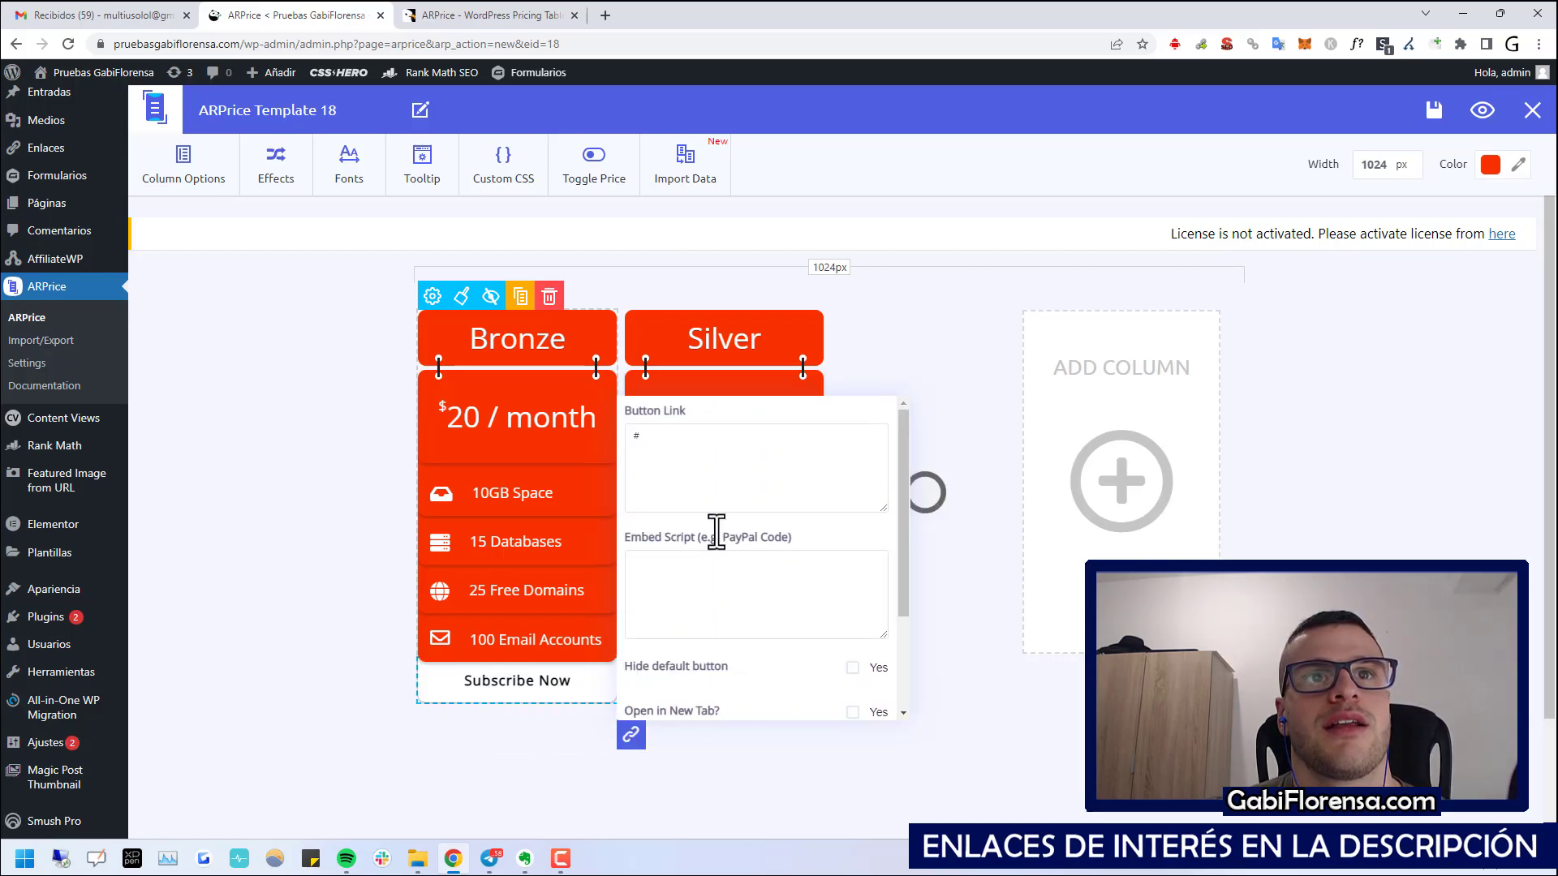
scroll(782, 614, "down", 3)
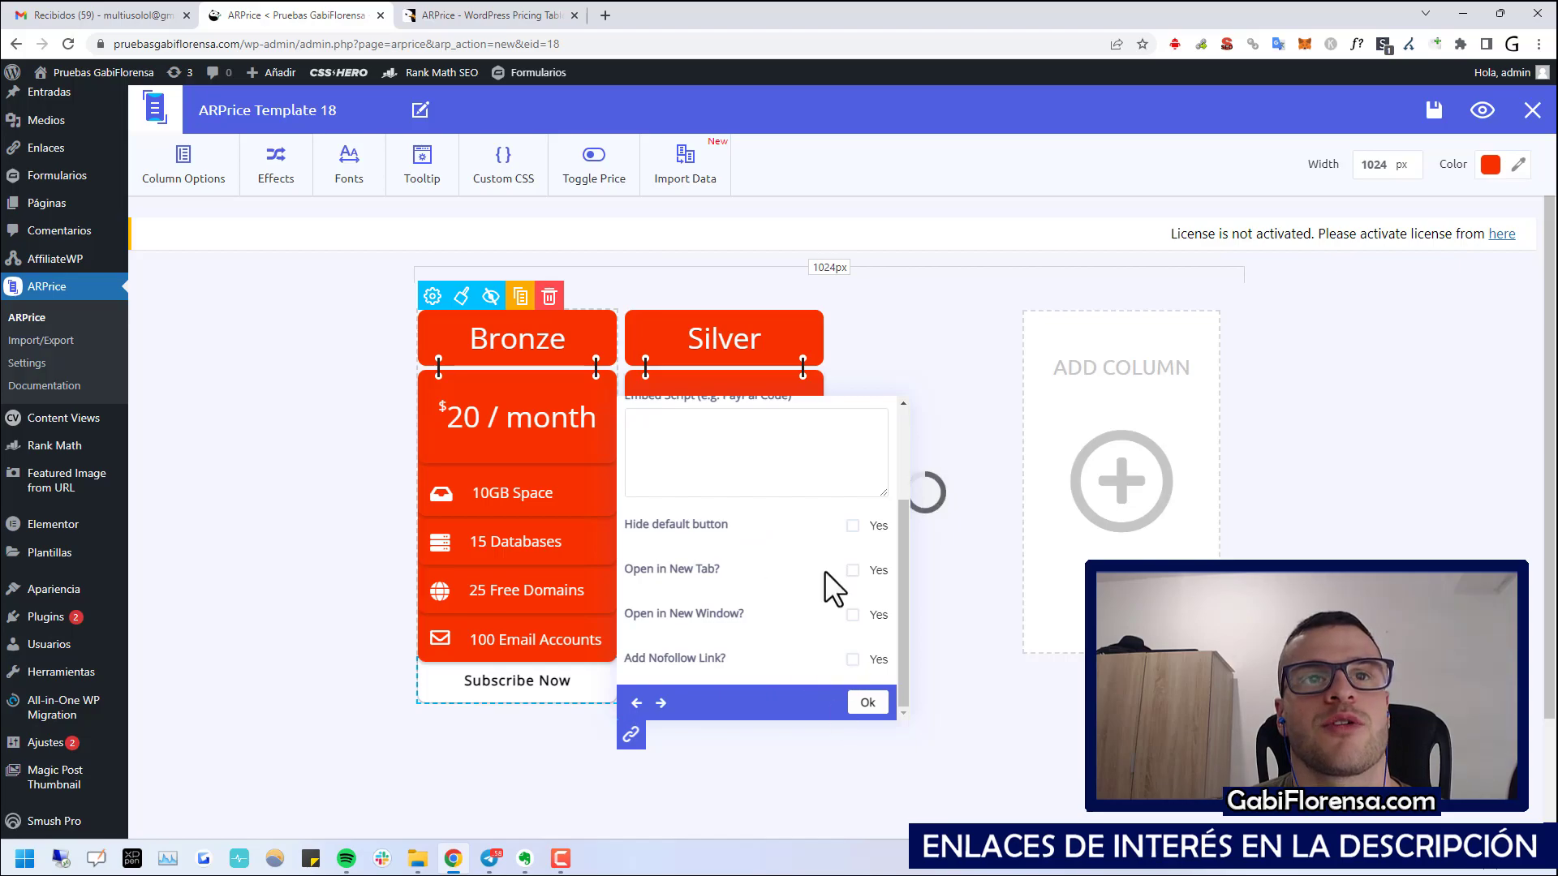
scroll(783, 460, "up", 1)
left_click(542, 729)
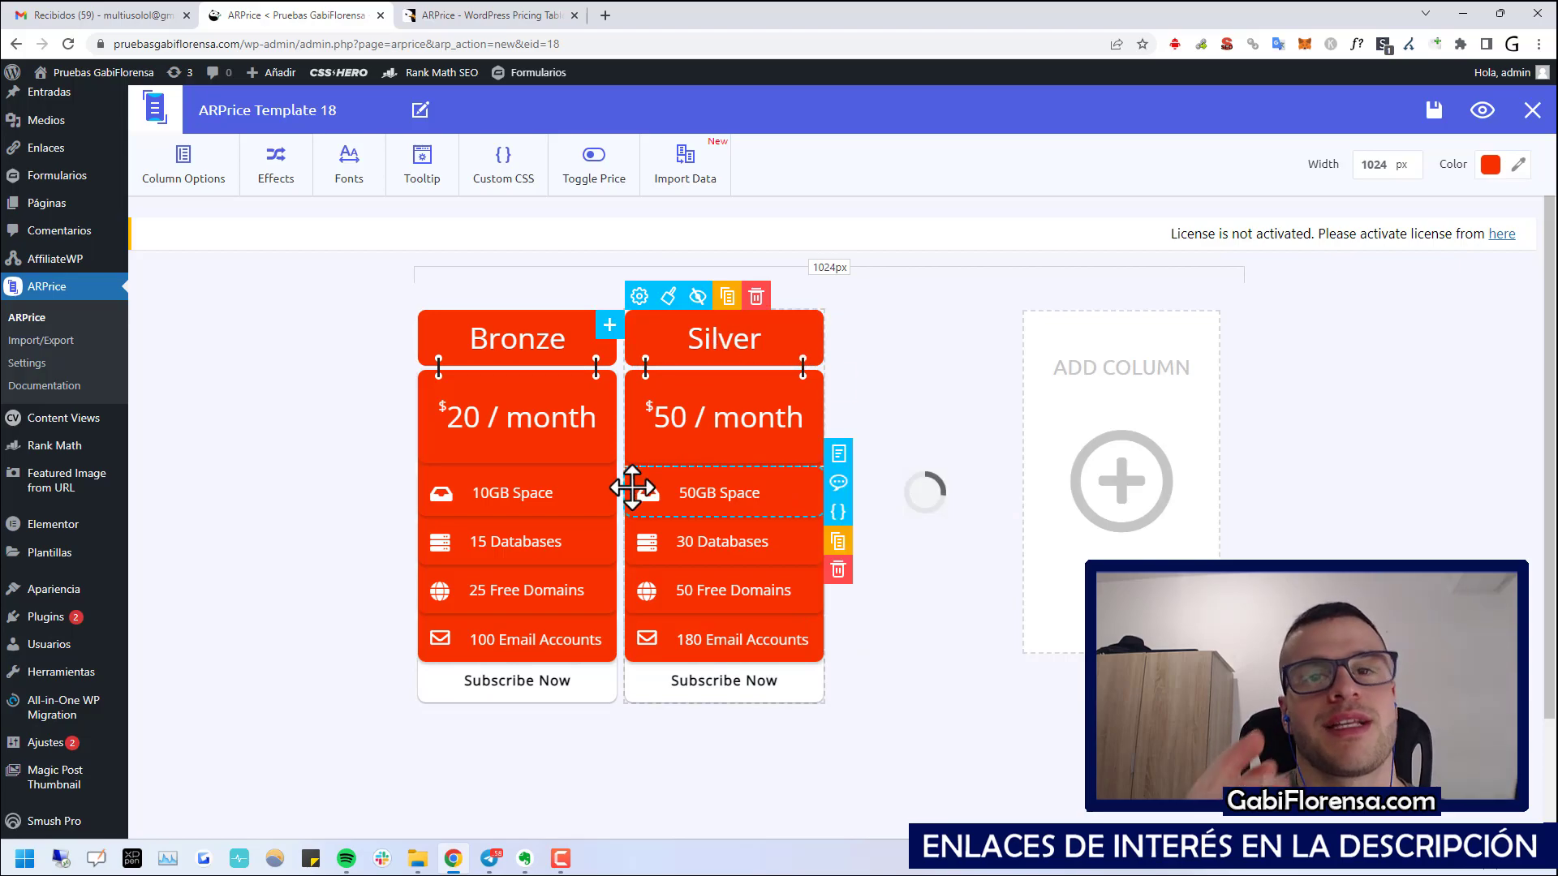
scroll(812, 459, "up", 1)
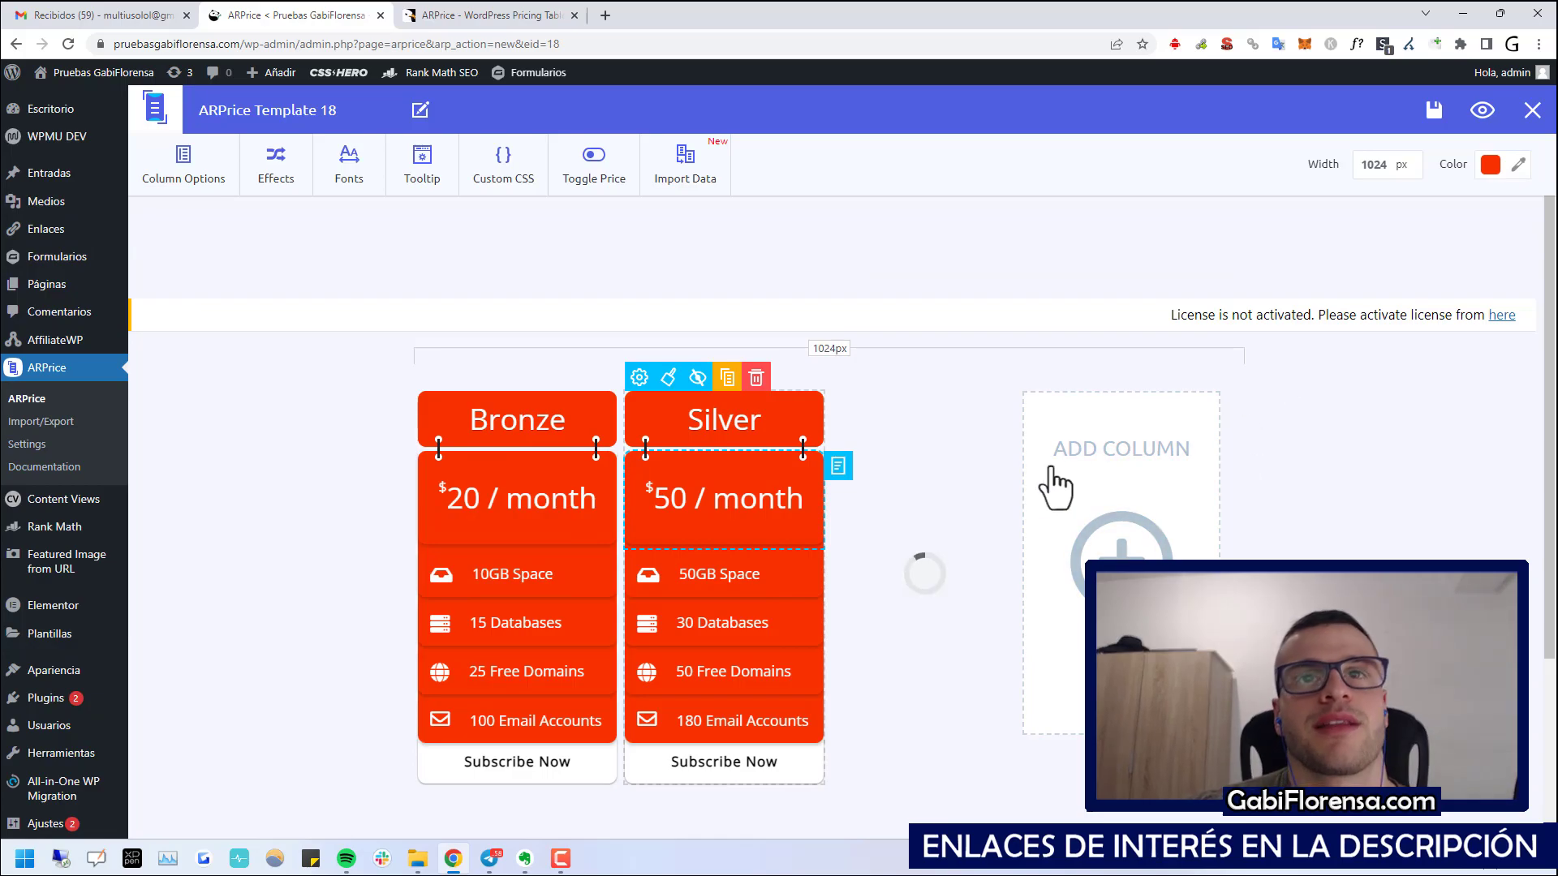
scroll(893, 487, "down", 2)
scroll(649, 503, "up", 2)
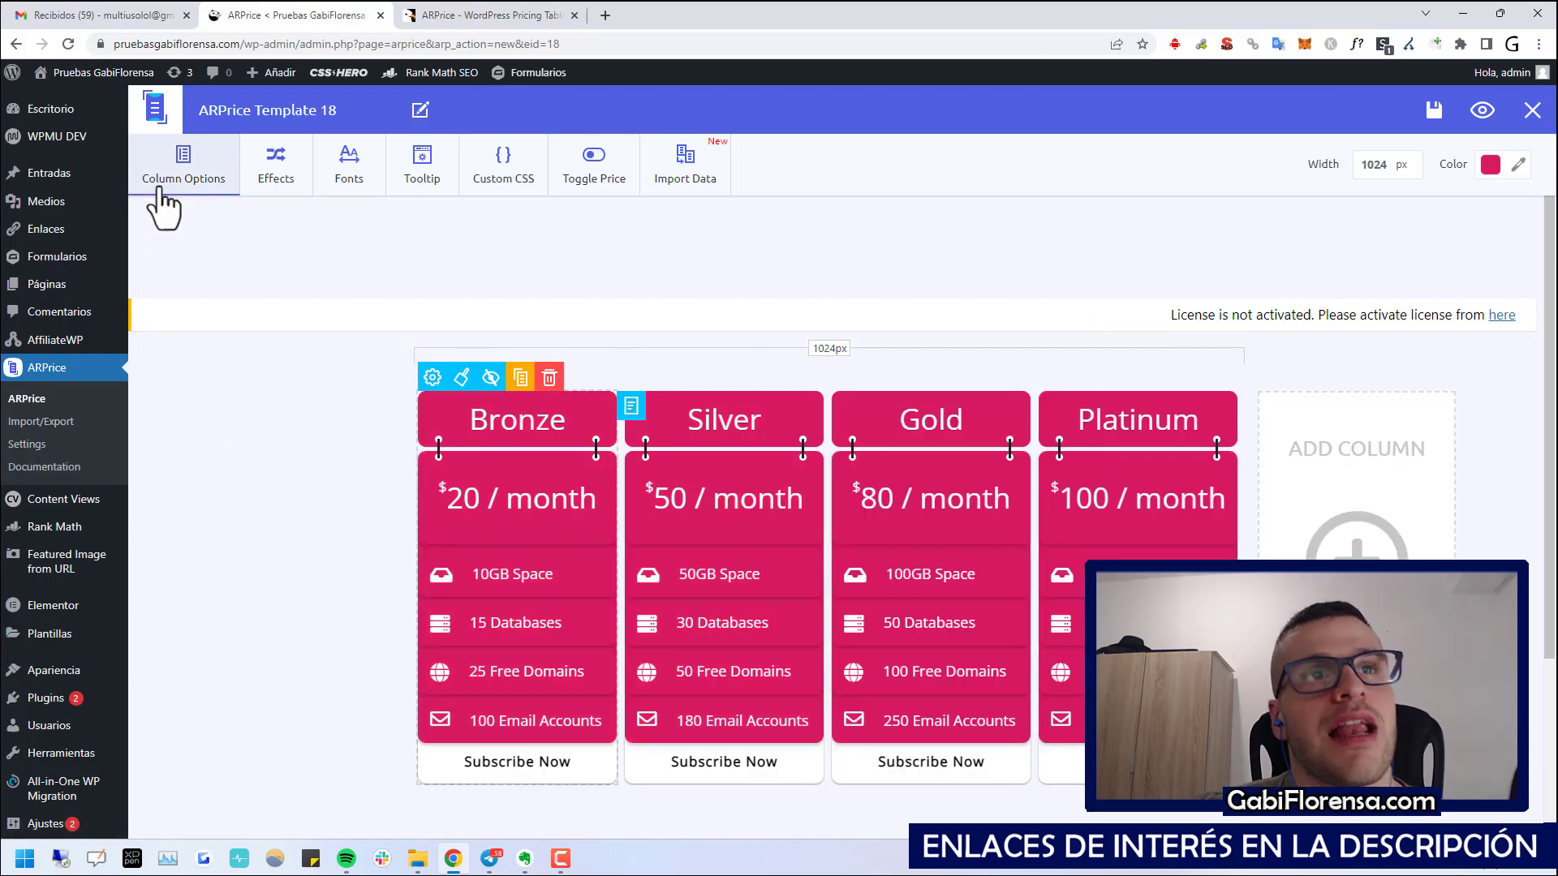
- Set the pricing table's column width to 150 px and the space between columns to 20 px
left_click(164, 207)
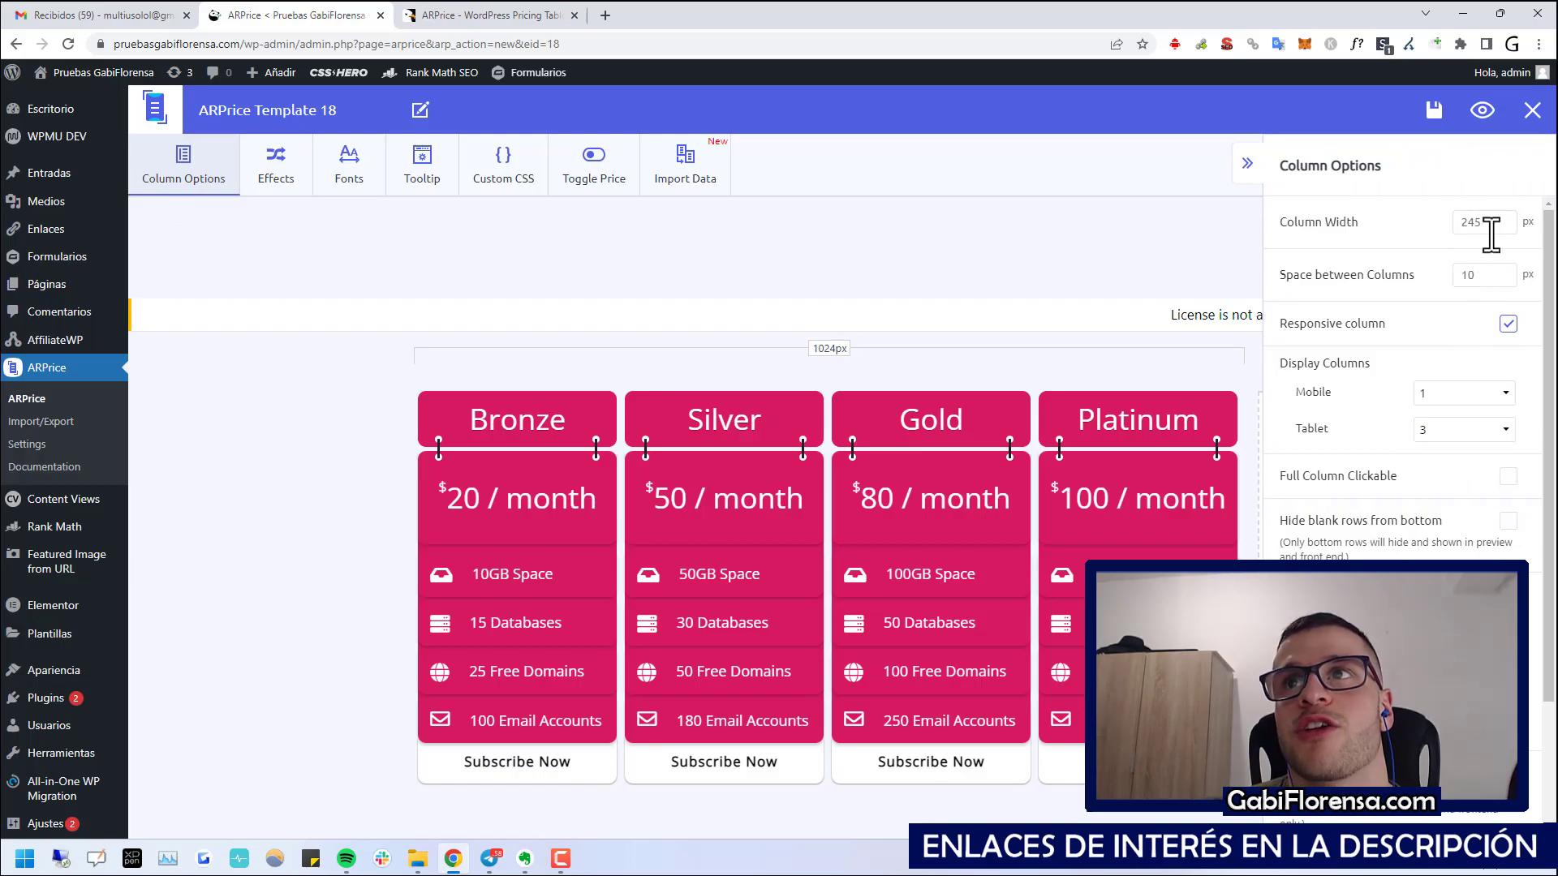
type("200")
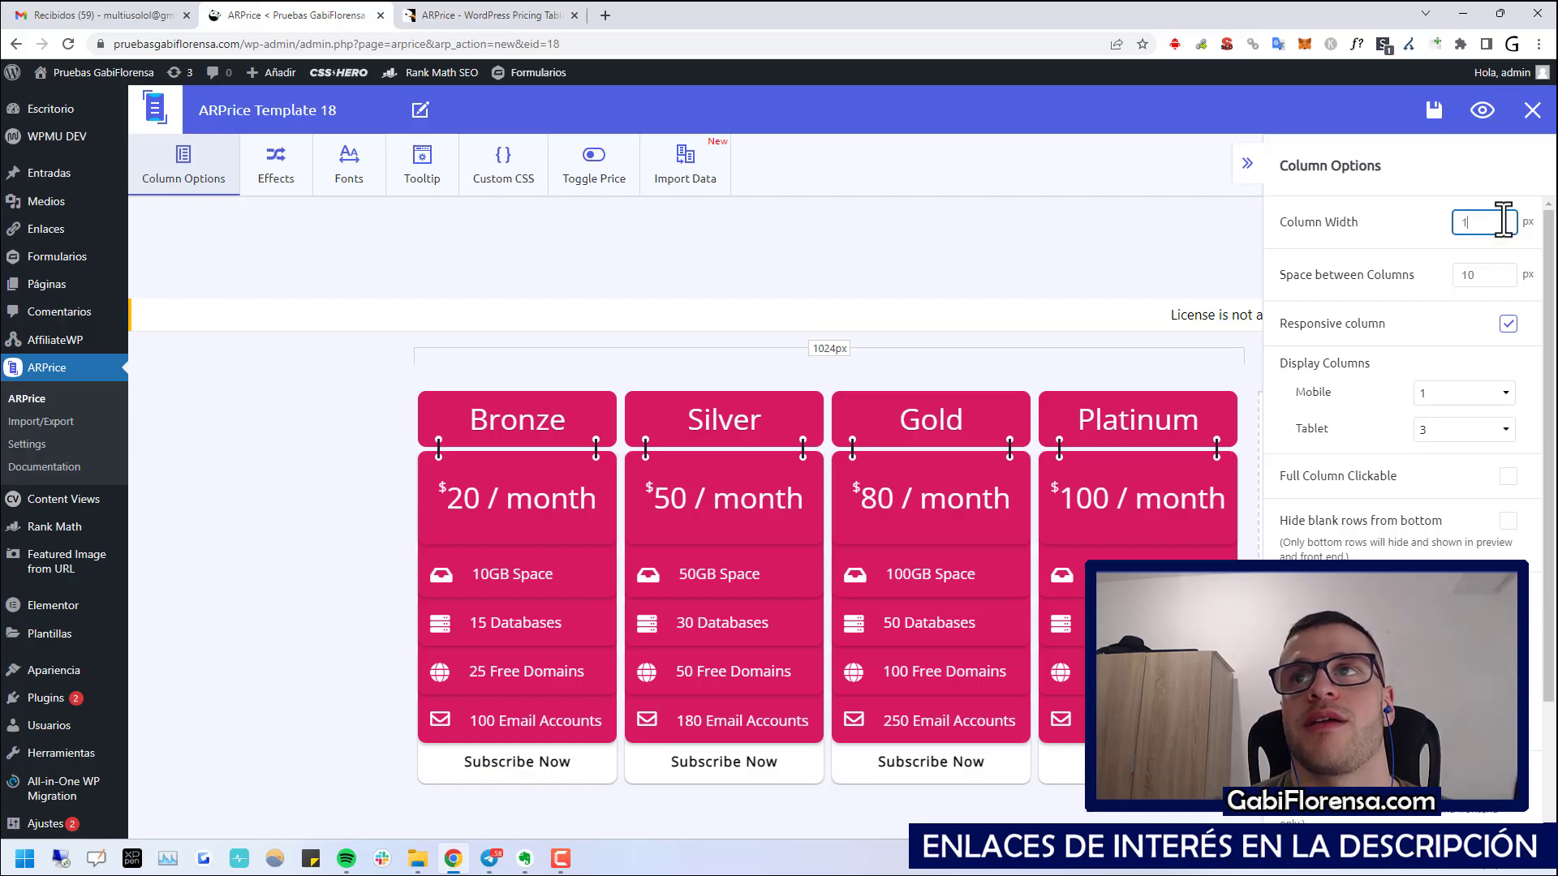
scroll(1422, 493, "down", 2)
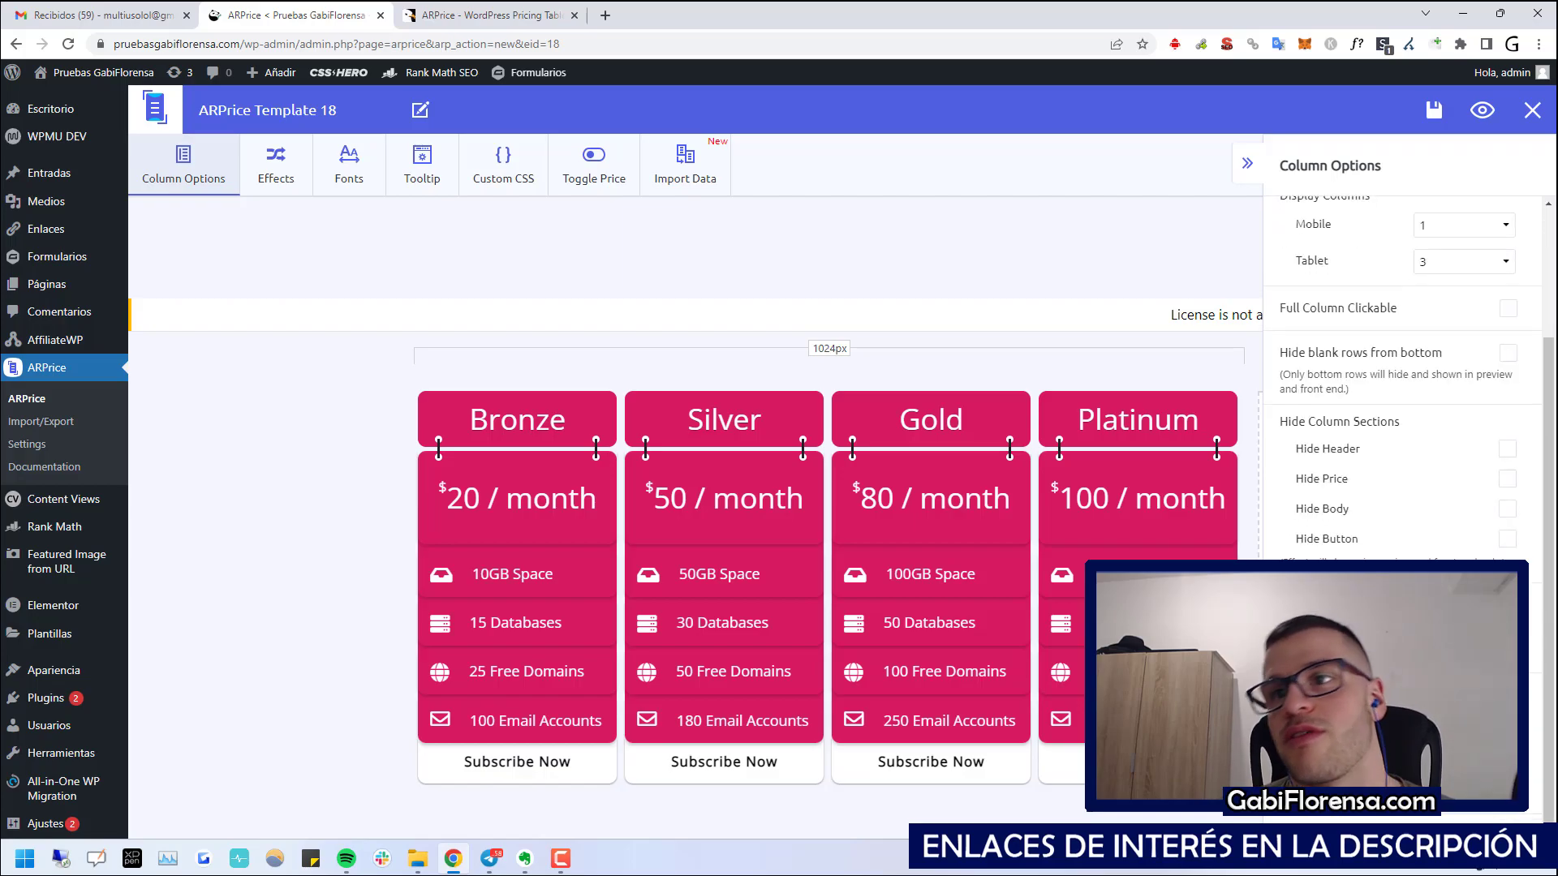
scroll(1427, 512, "up", 2)
double_click(1477, 276)
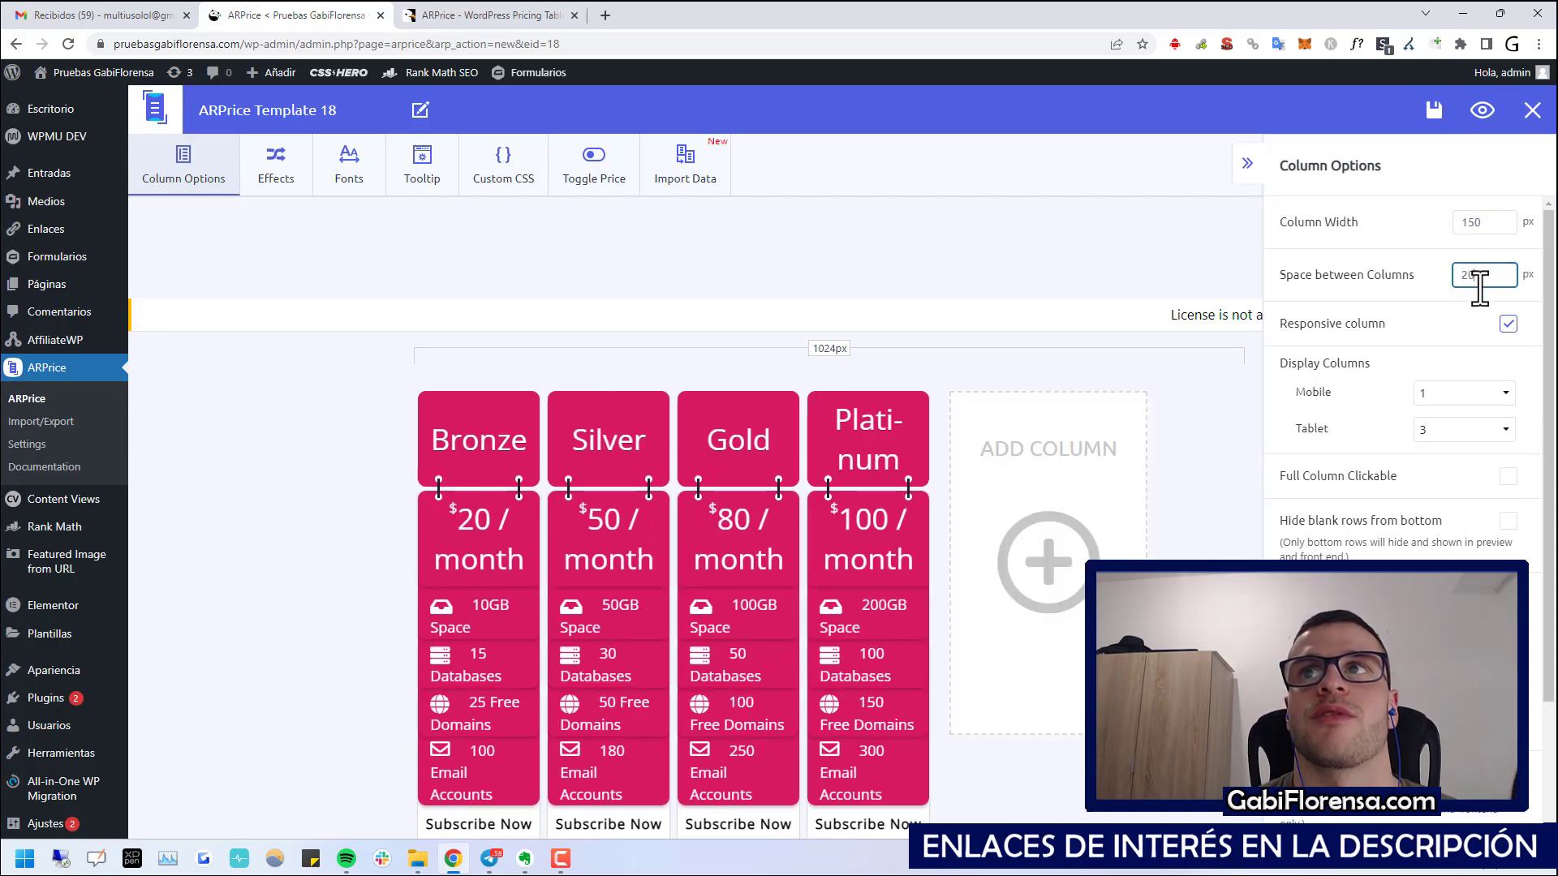
- Try hiding the body section of all columns, and restore it
scroll(1443, 410, "down", 1)
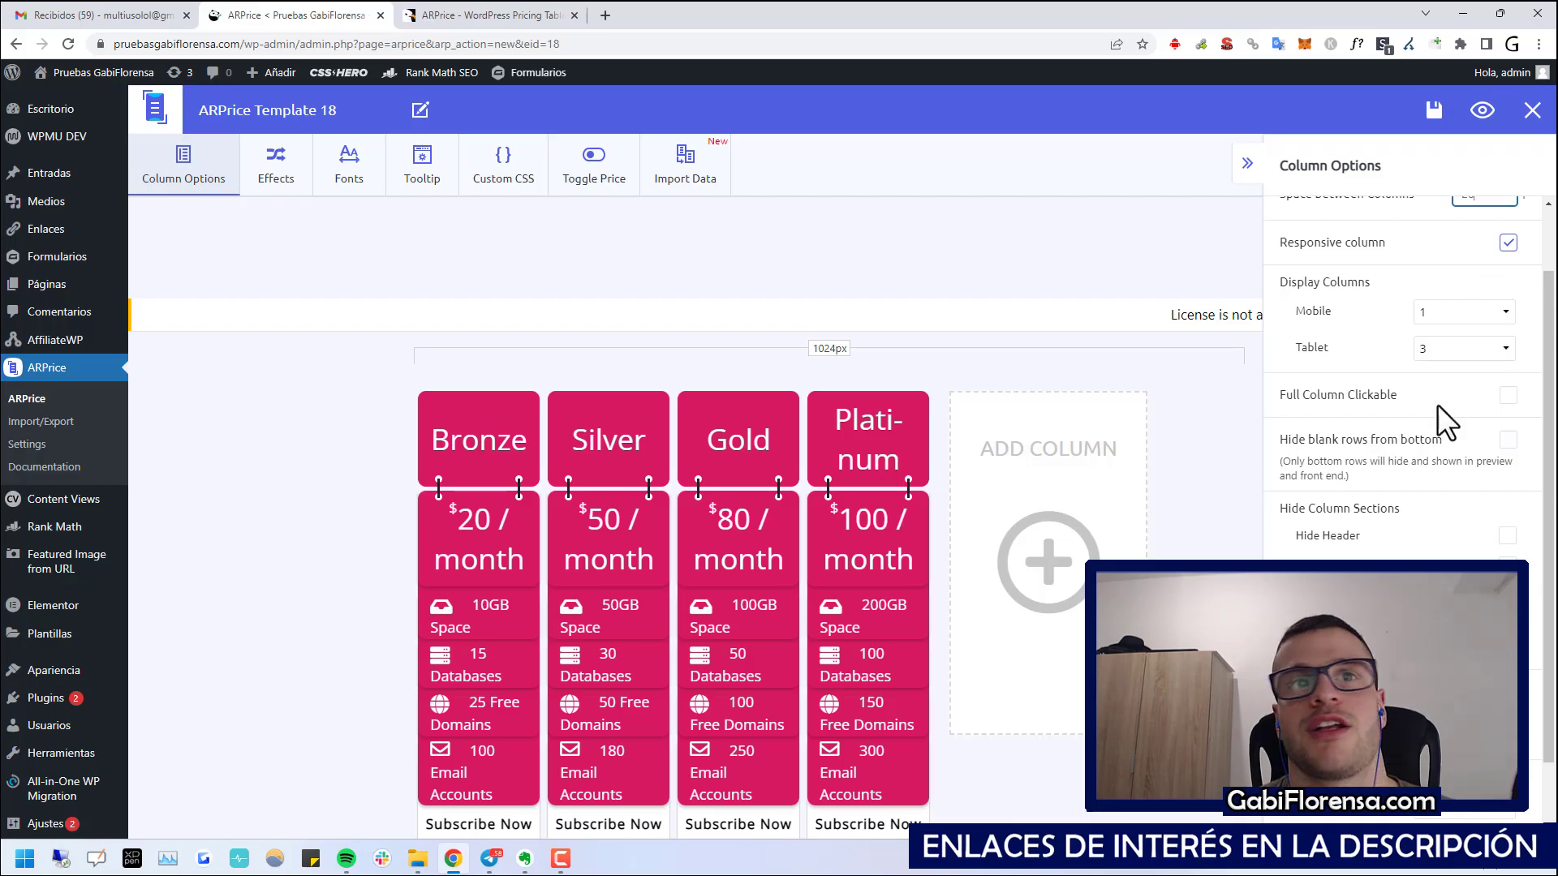
scroll(1441, 422, "down", 1)
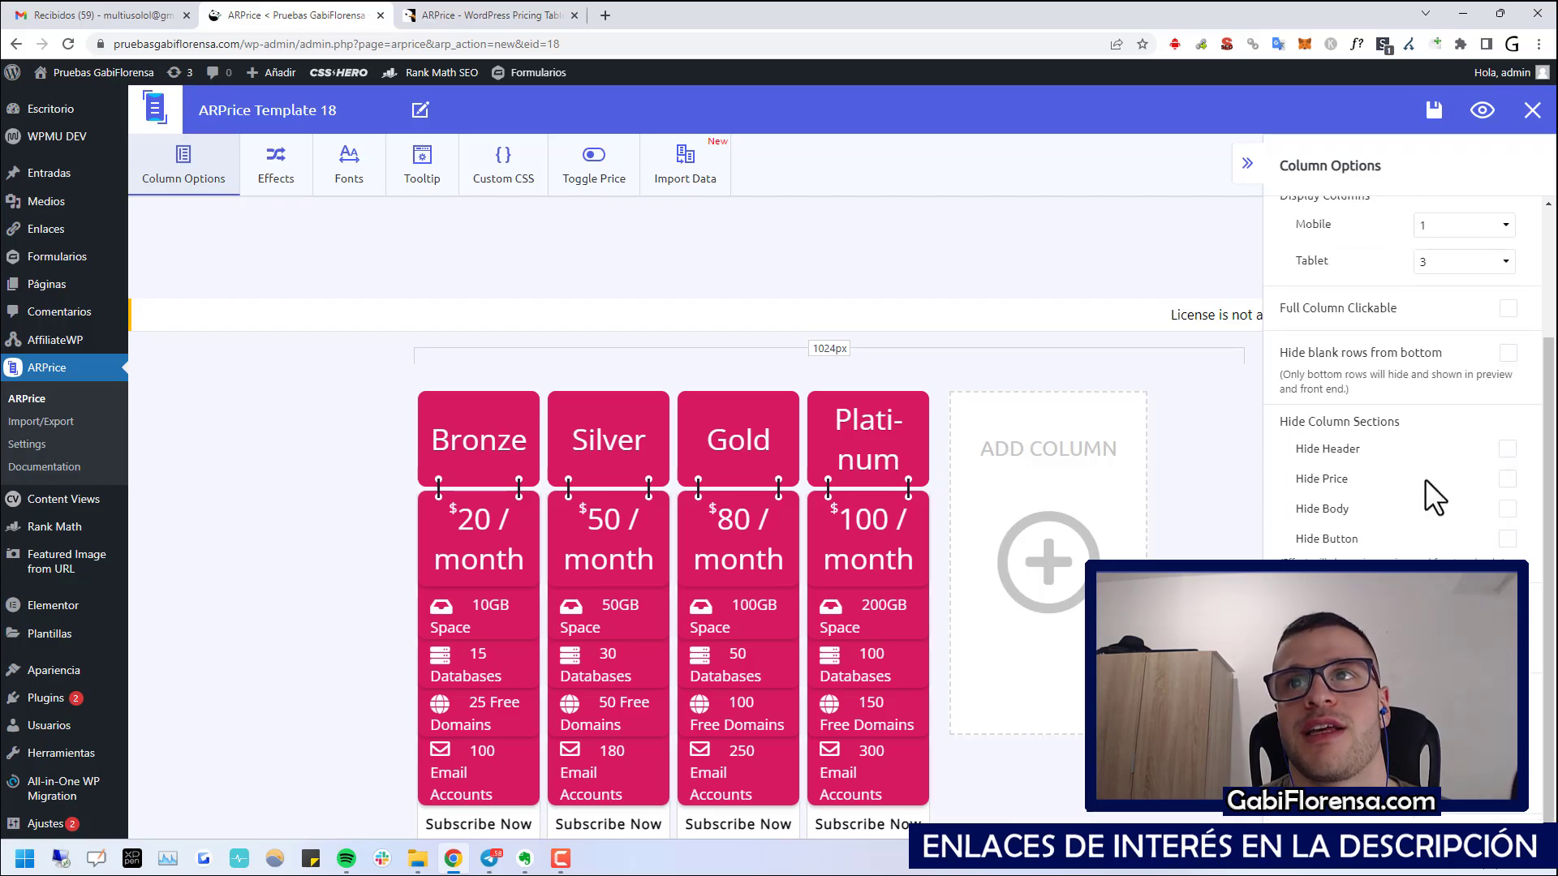
scroll(963, 612, "down", 1)
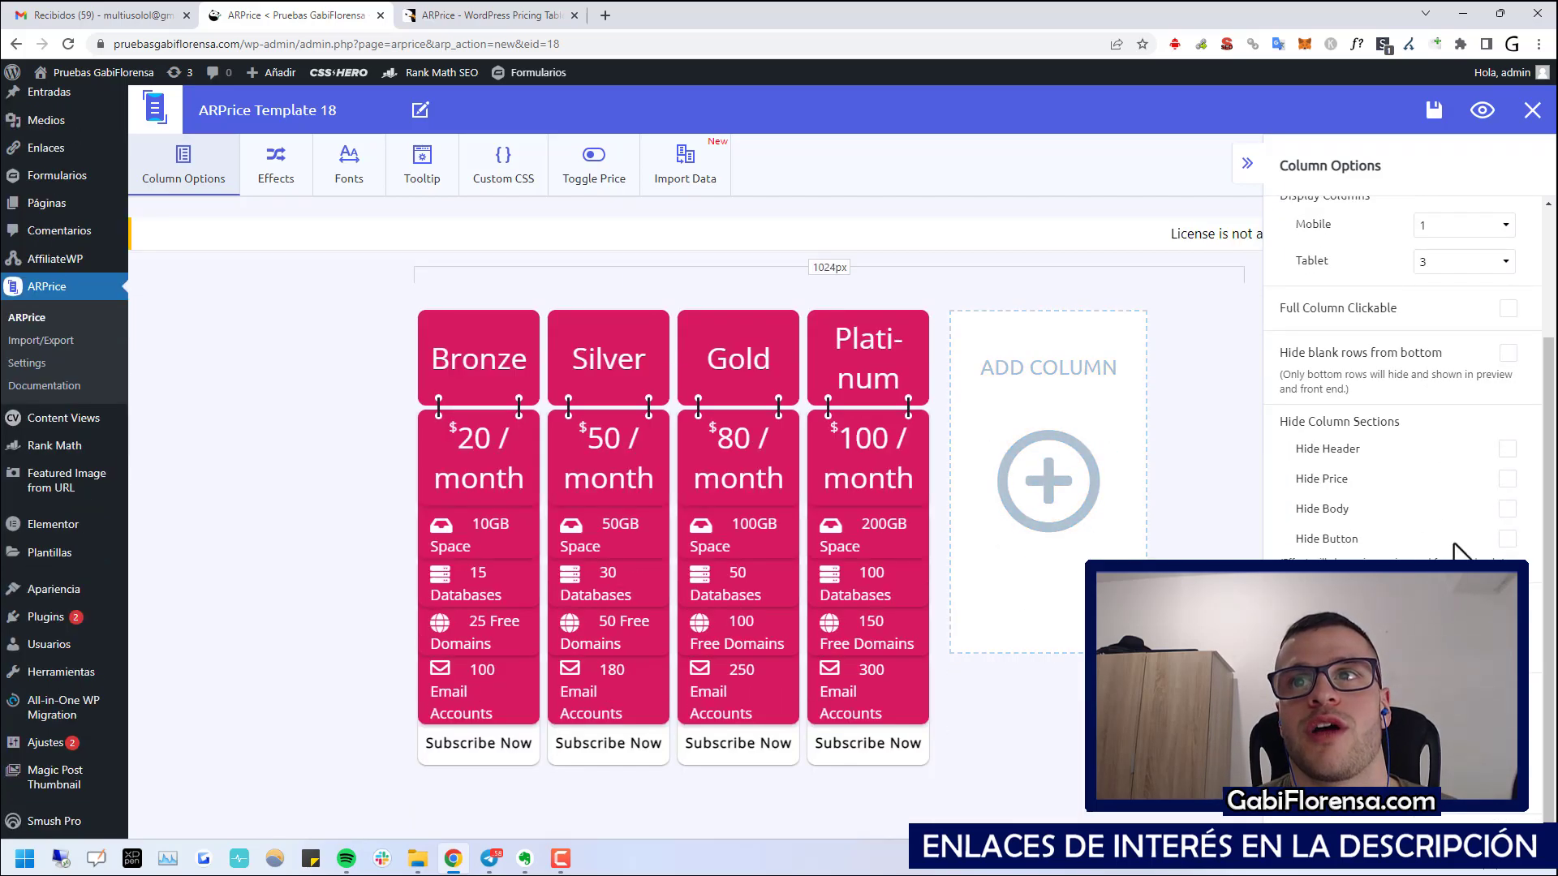
left_click(1507, 513)
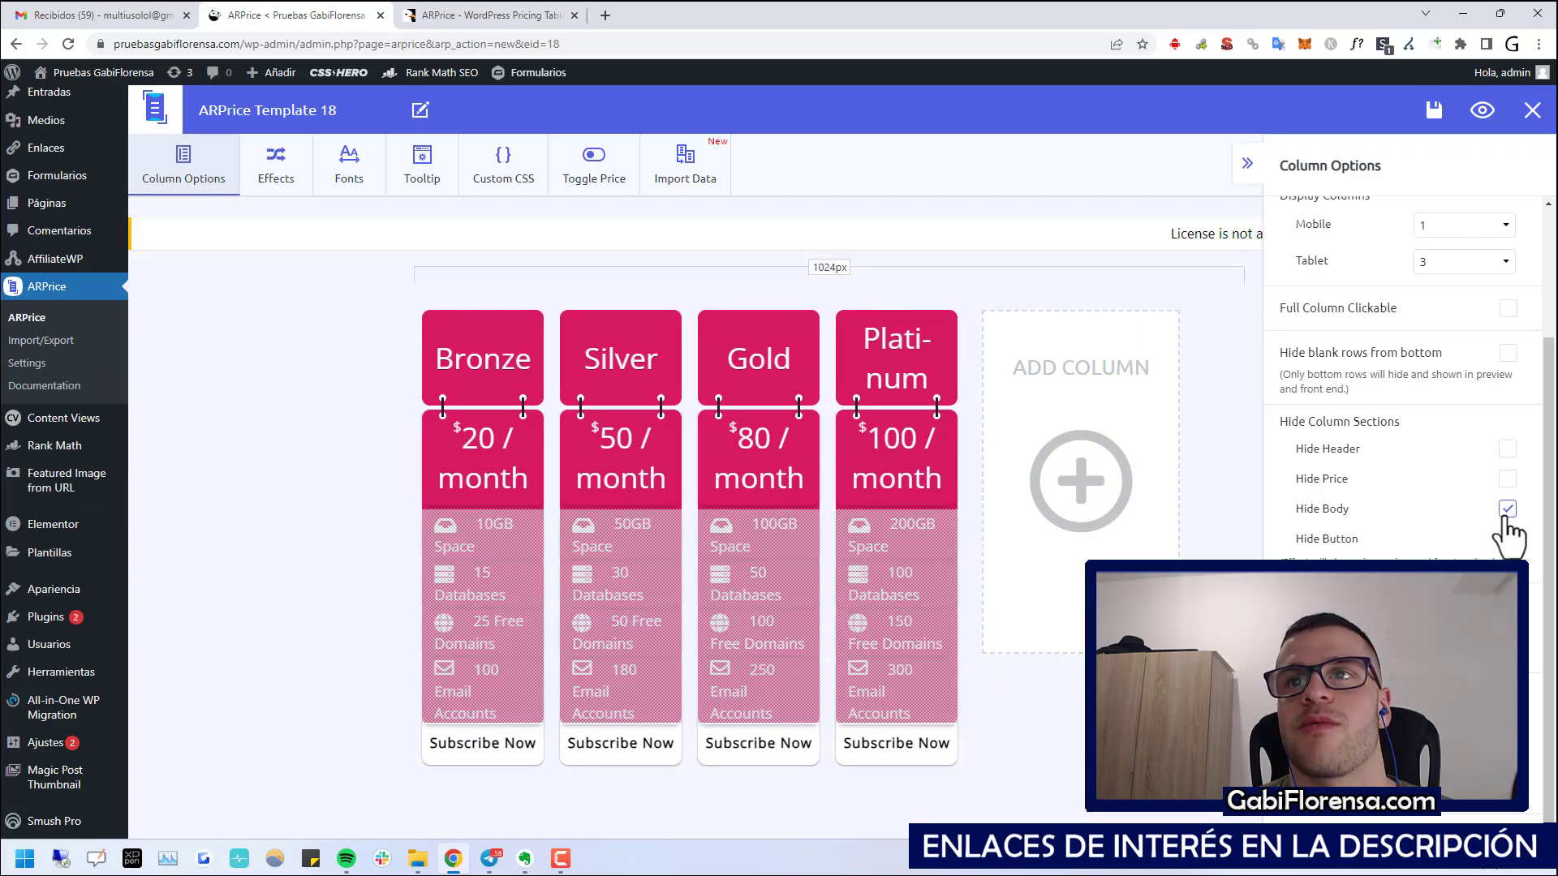
left_click(1505, 513)
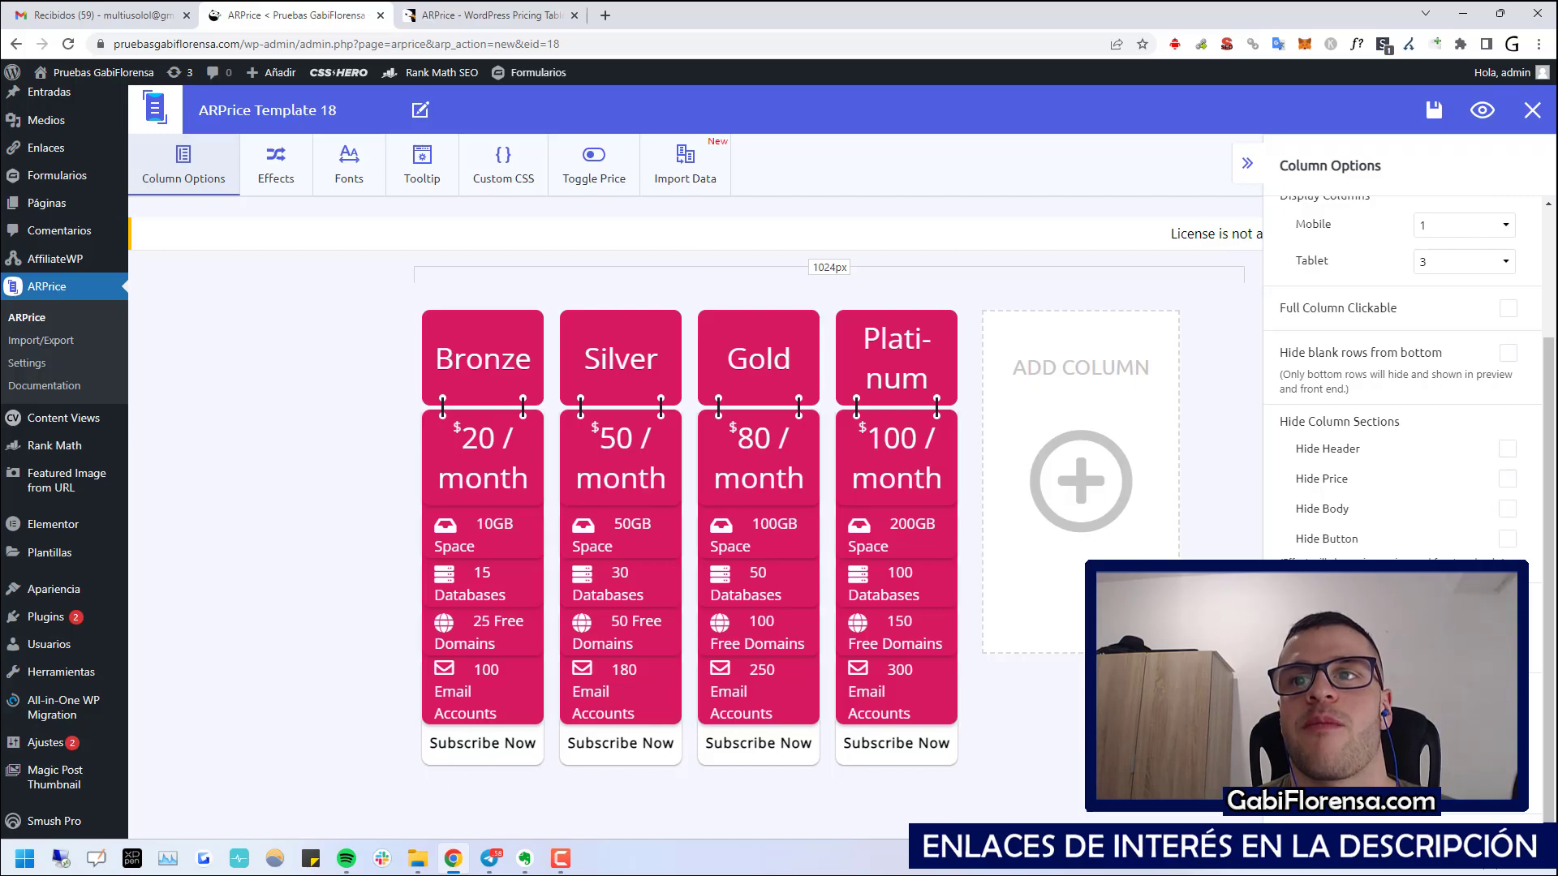
scroll(1351, 390, "up", 2)
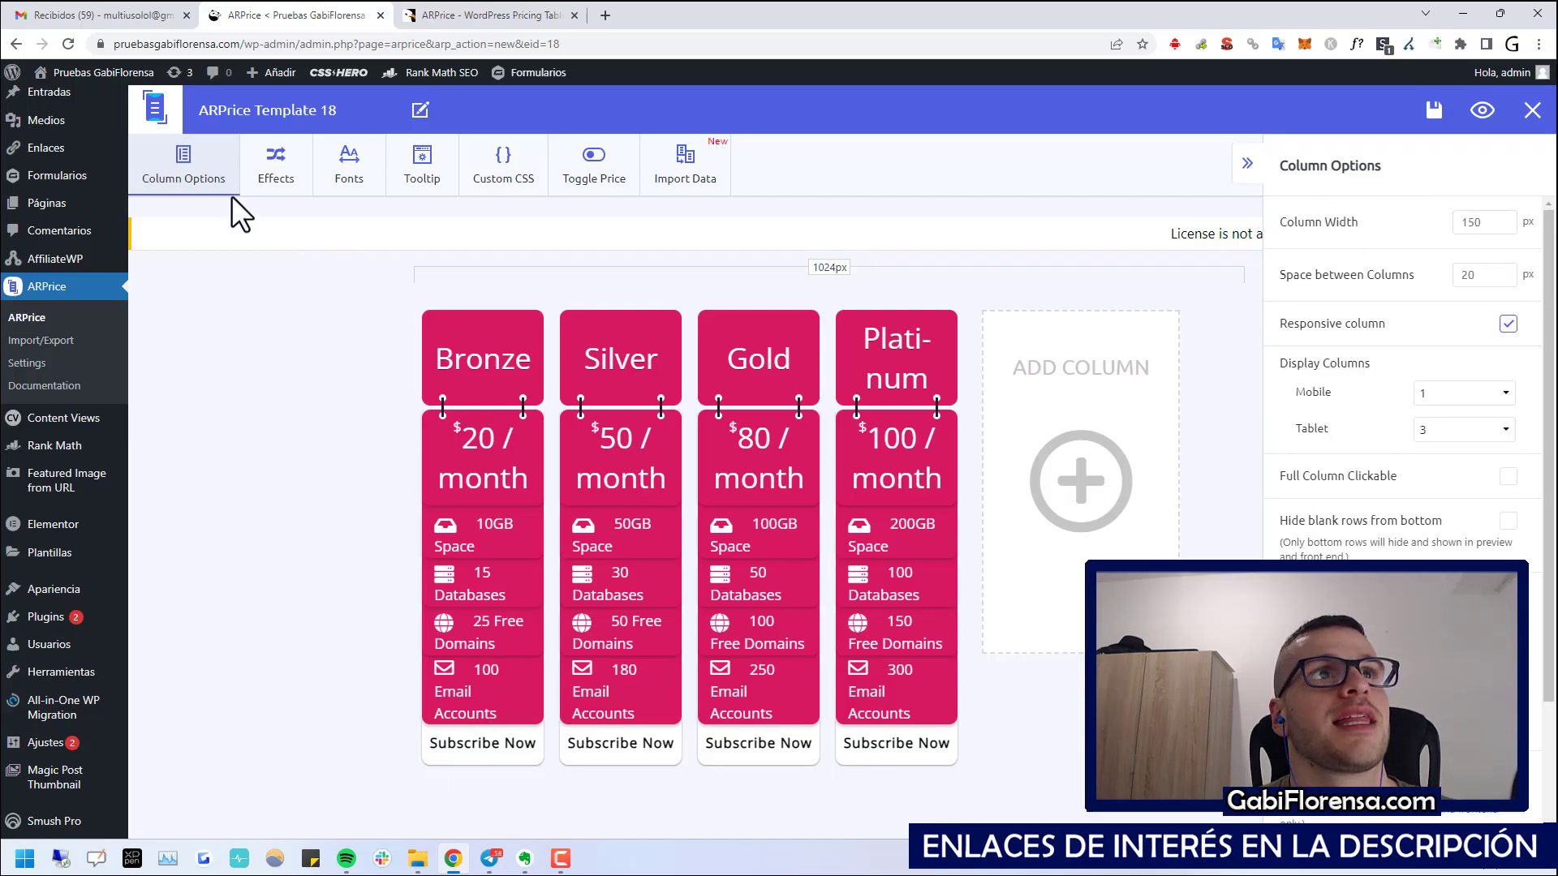
- Examine the table's effects settings, including hover effects, active column, toggle spin effect and column rotation
left_click(266, 186)
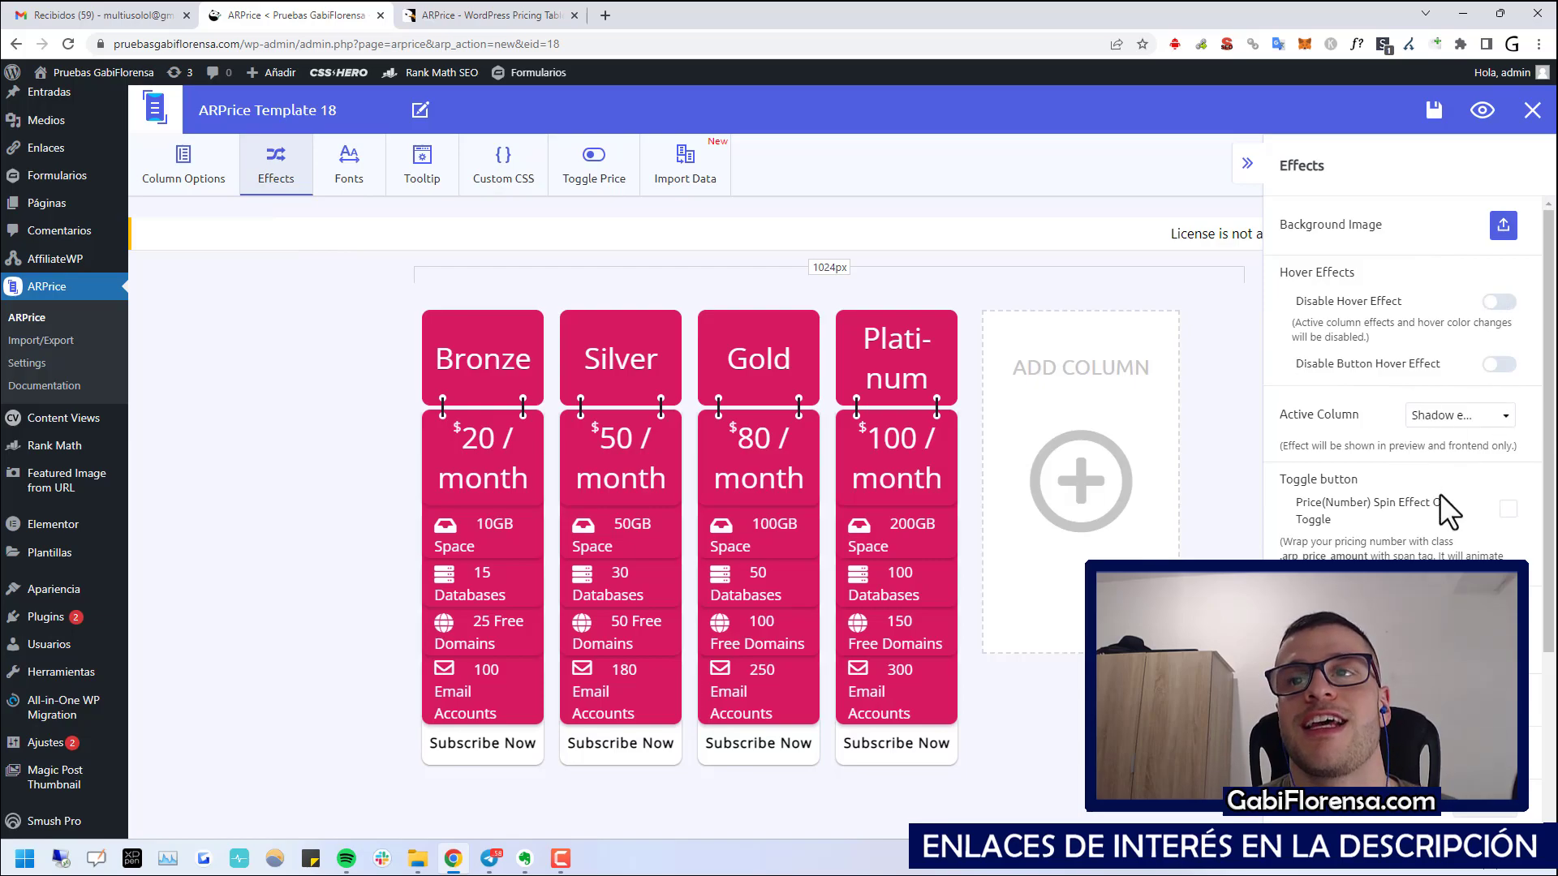
scroll(1446, 511, "down", 2)
scroll(1404, 374, "down", 1)
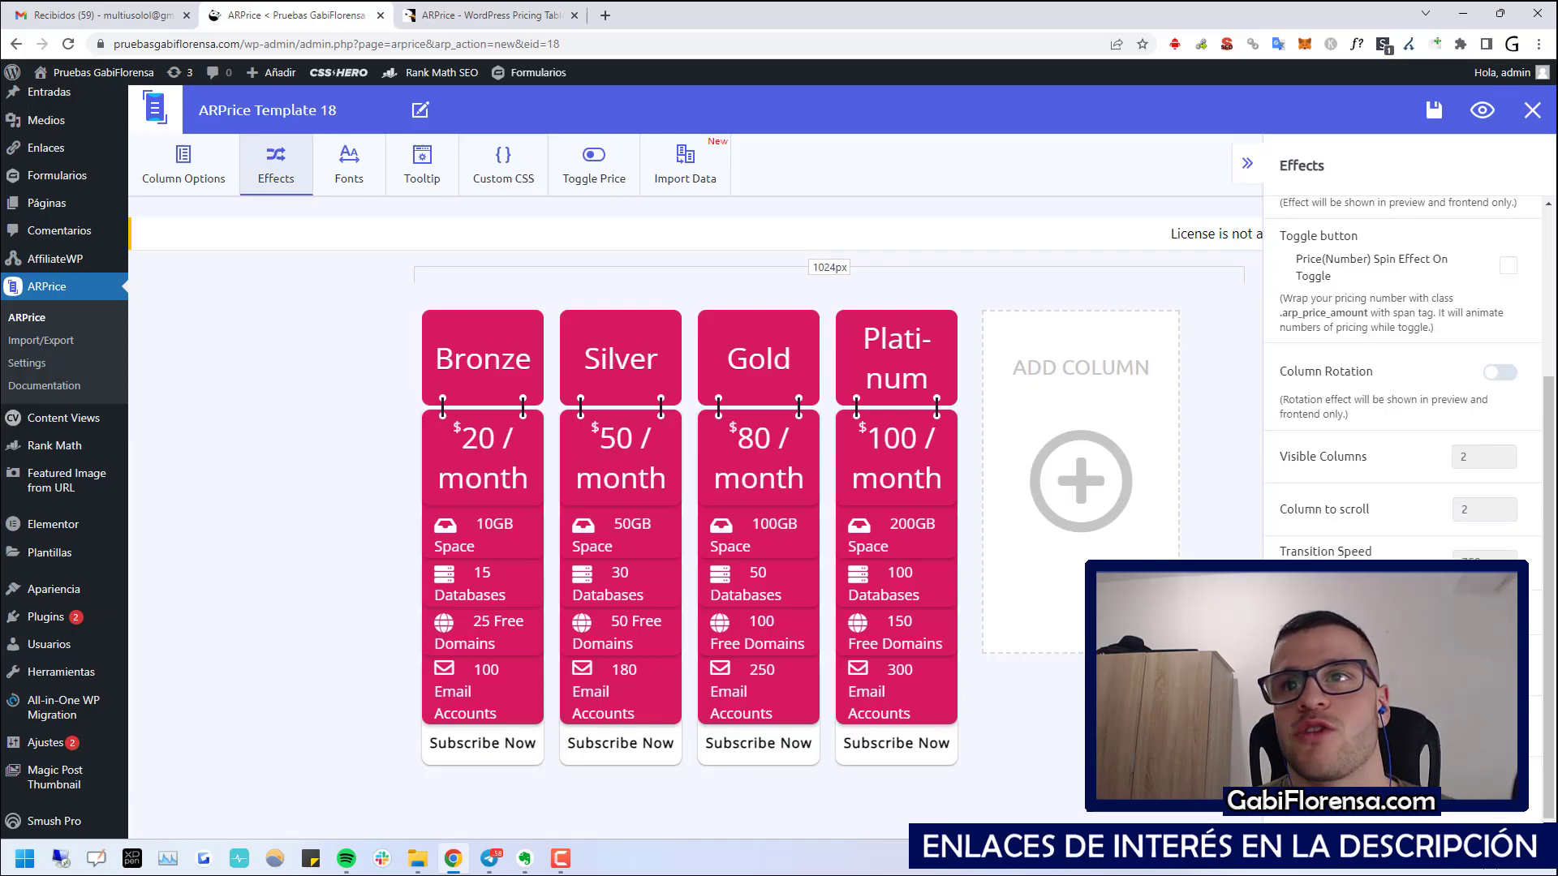
scroll(1531, 619, "down", 1)
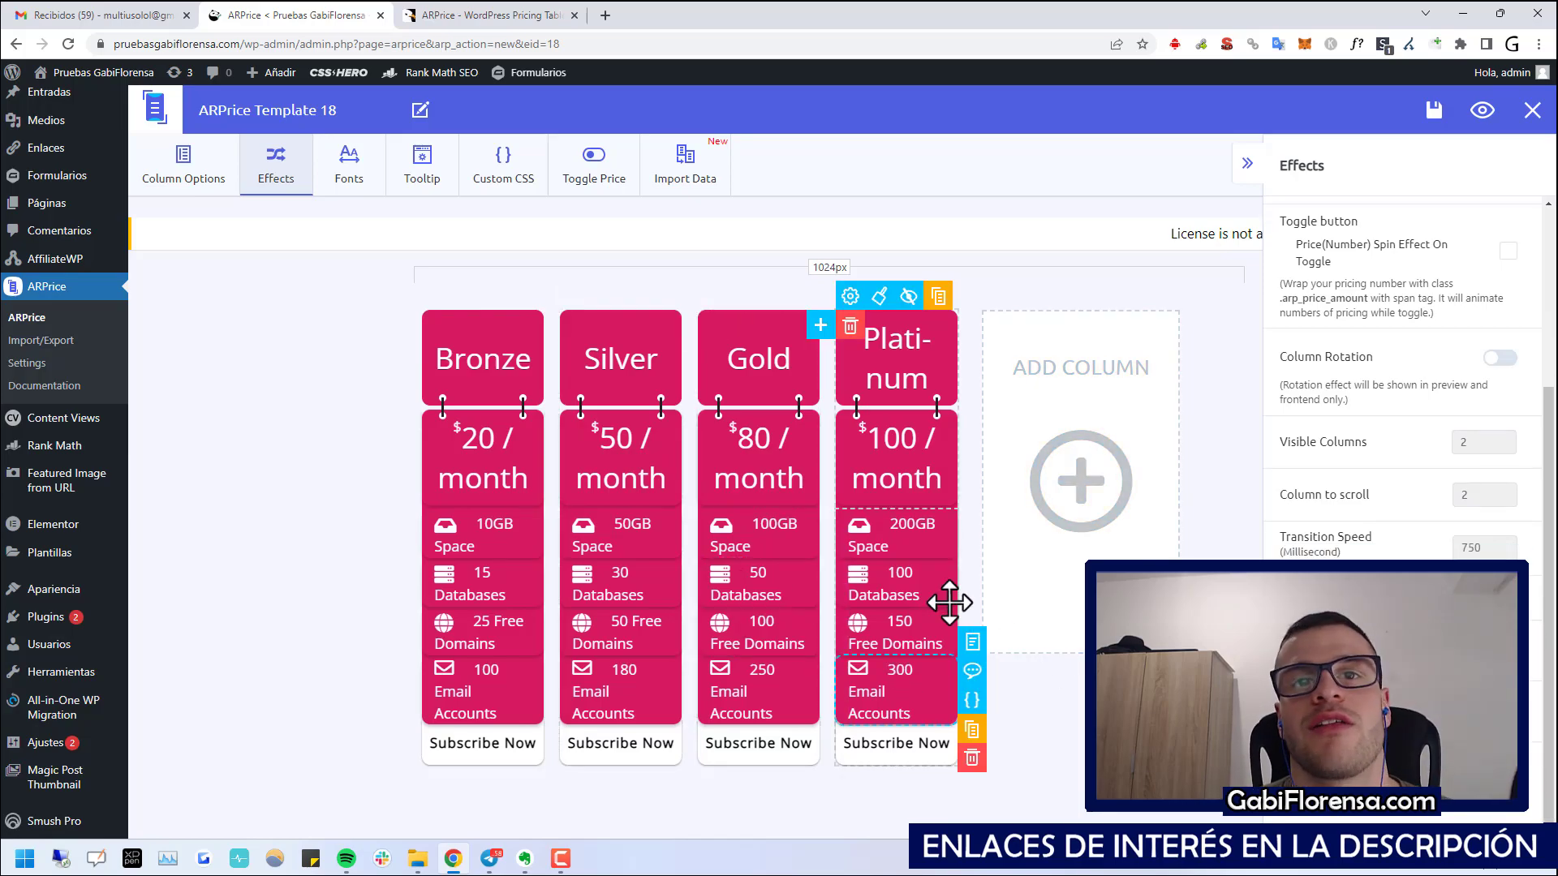
left_click(927, 560)
scroll(1518, 499, "up", 3)
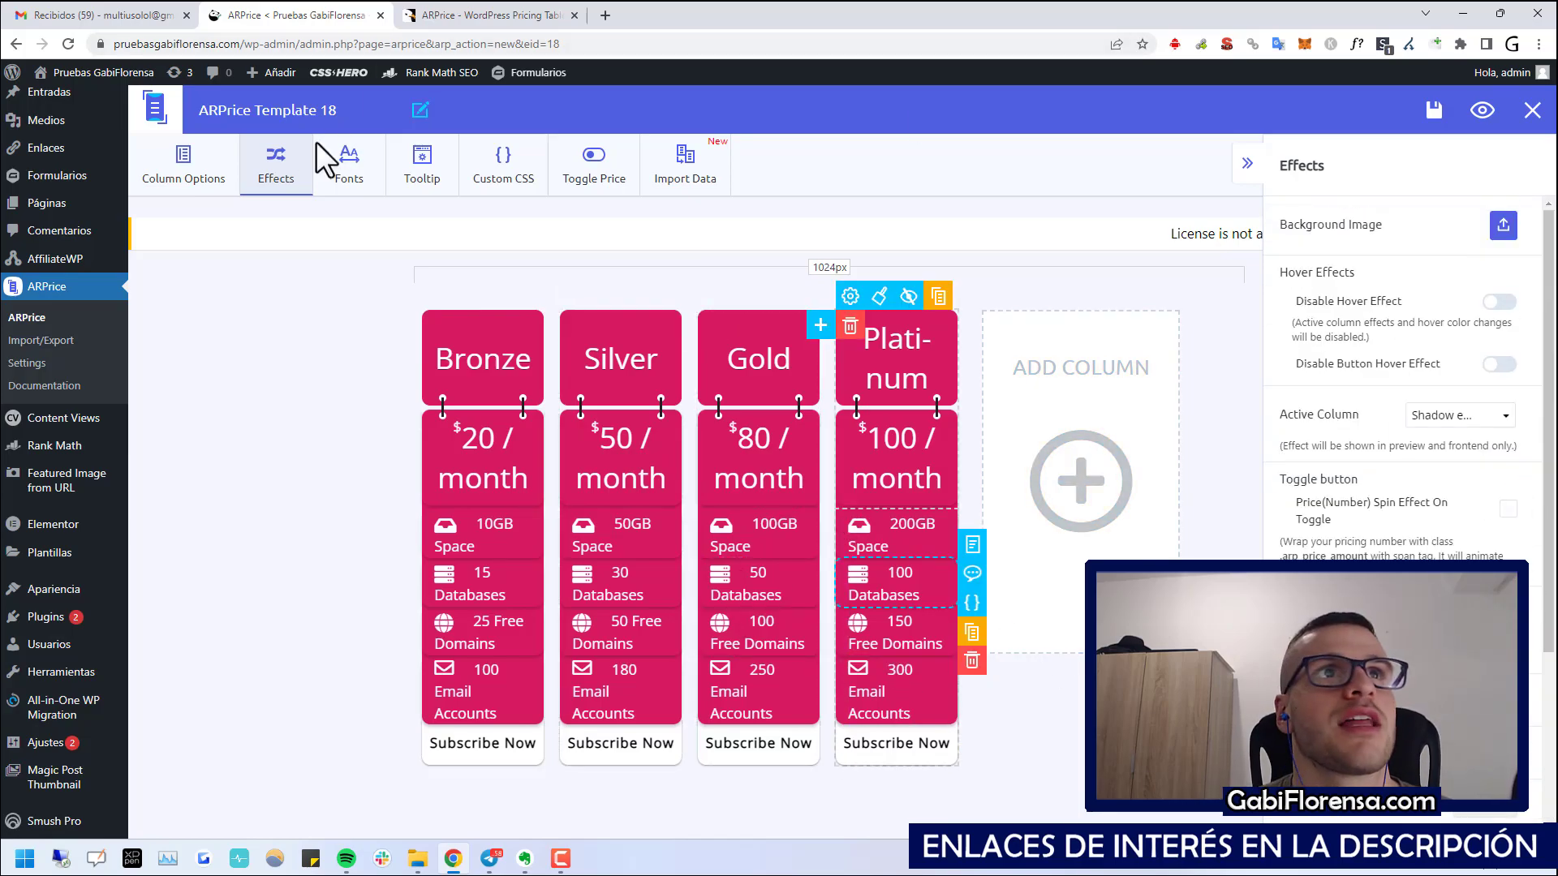
- Examine the font family, size and alignment settings for the table's common, header and pricing text
left_click(349, 170)
scroll(1478, 347, "down", 3)
scroll(1372, 499, "down", 4)
scroll(1396, 527, "up", 7)
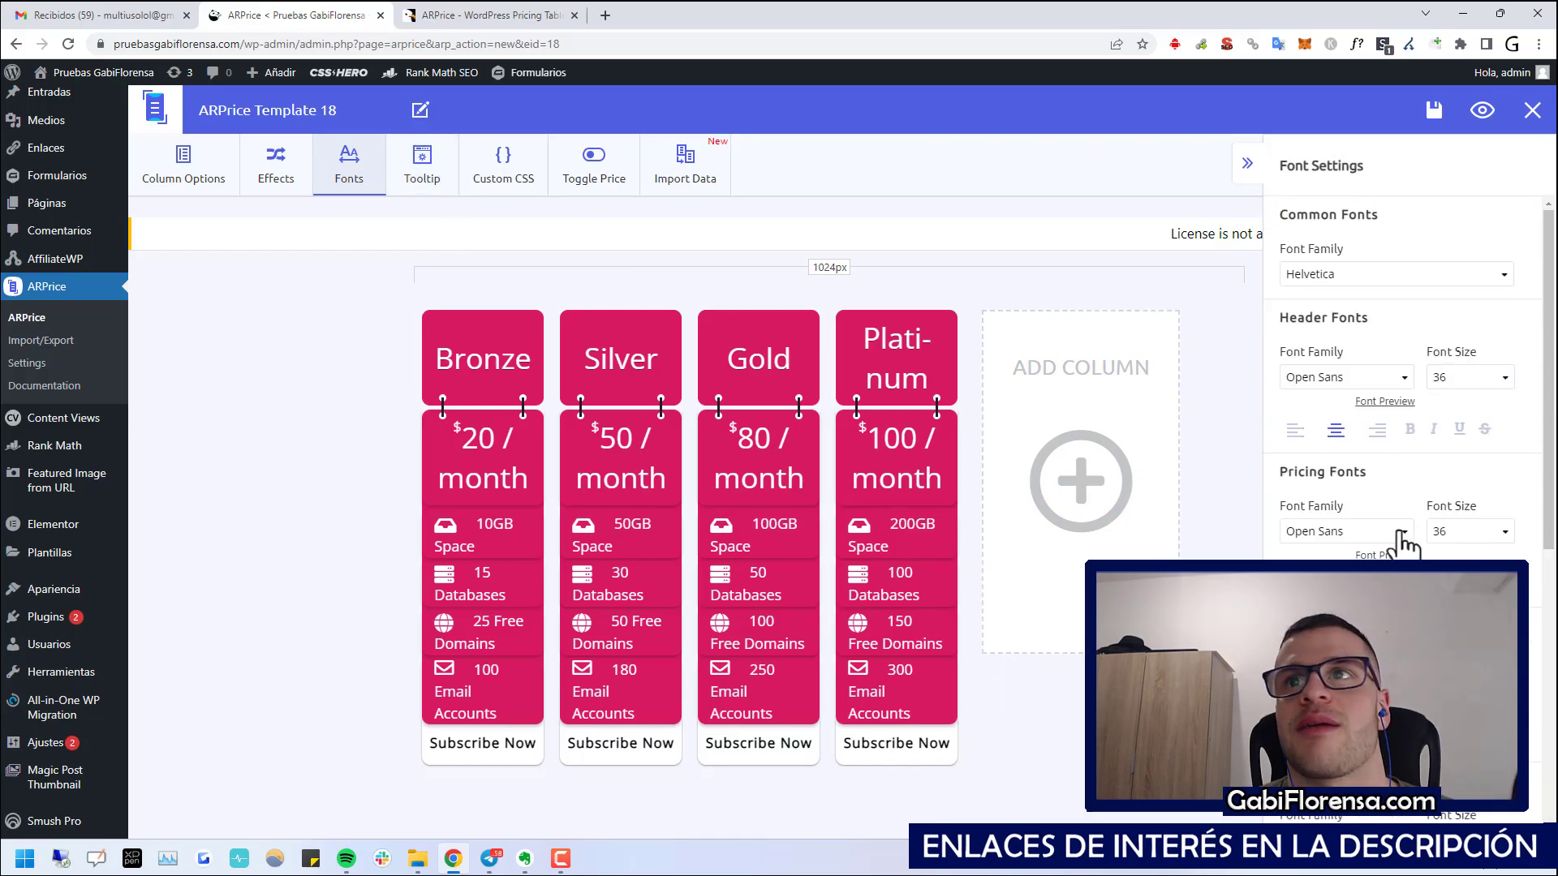
- Change the tooltip text colour to light cyan in the tooltip settings
left_click(427, 172)
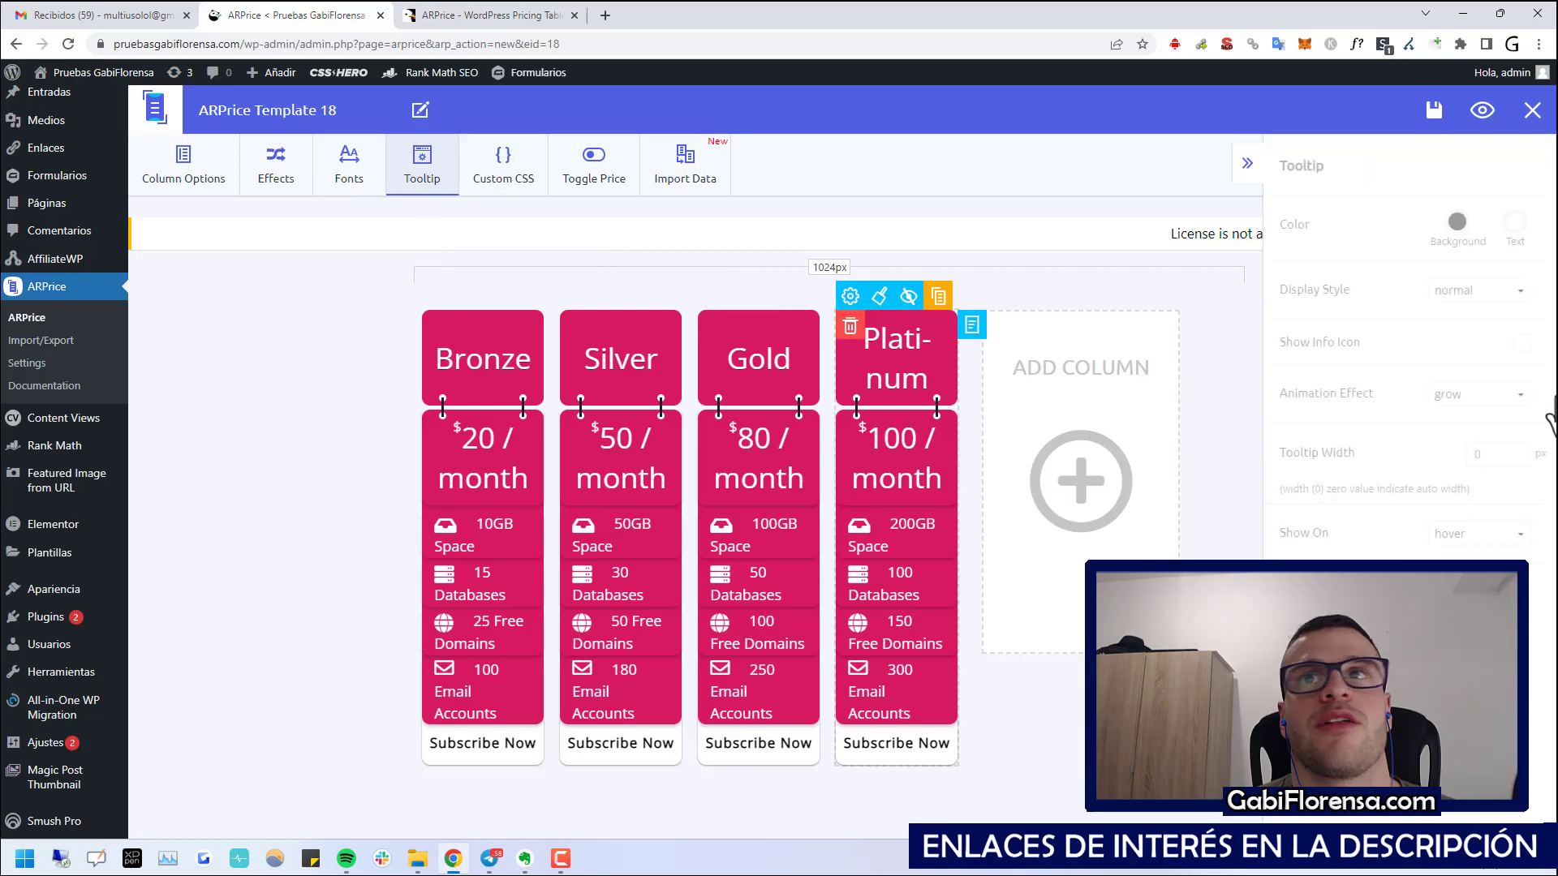
left_click(1516, 227)
left_click_drag(1461, 306, 1417, 272)
left_click(1235, 341)
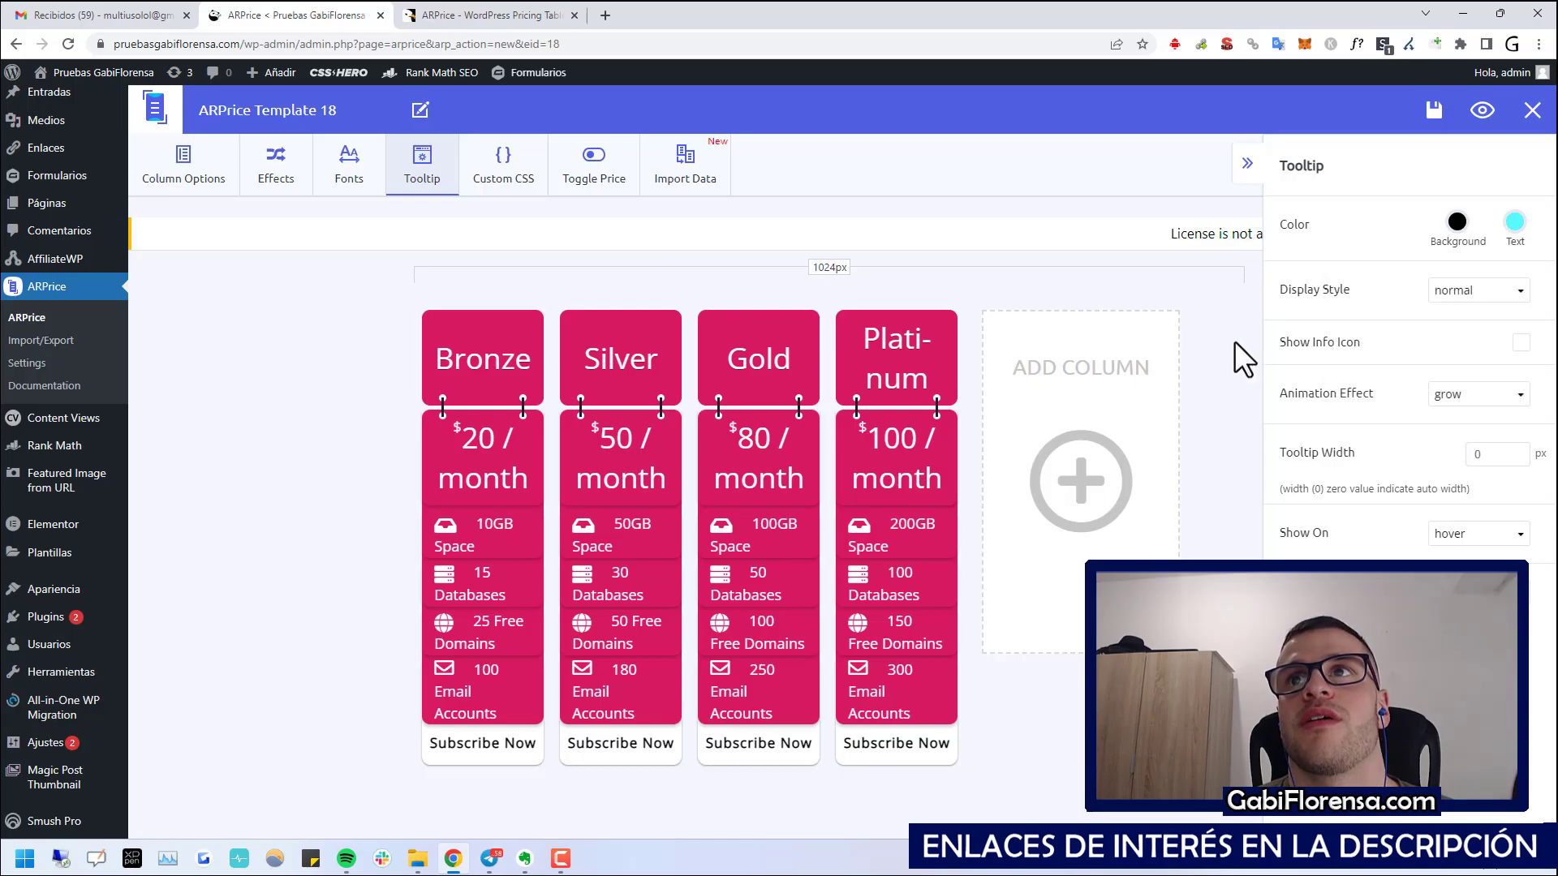
scroll(1071, 414, "down", 2)
scroll(1113, 471, "up", 3)
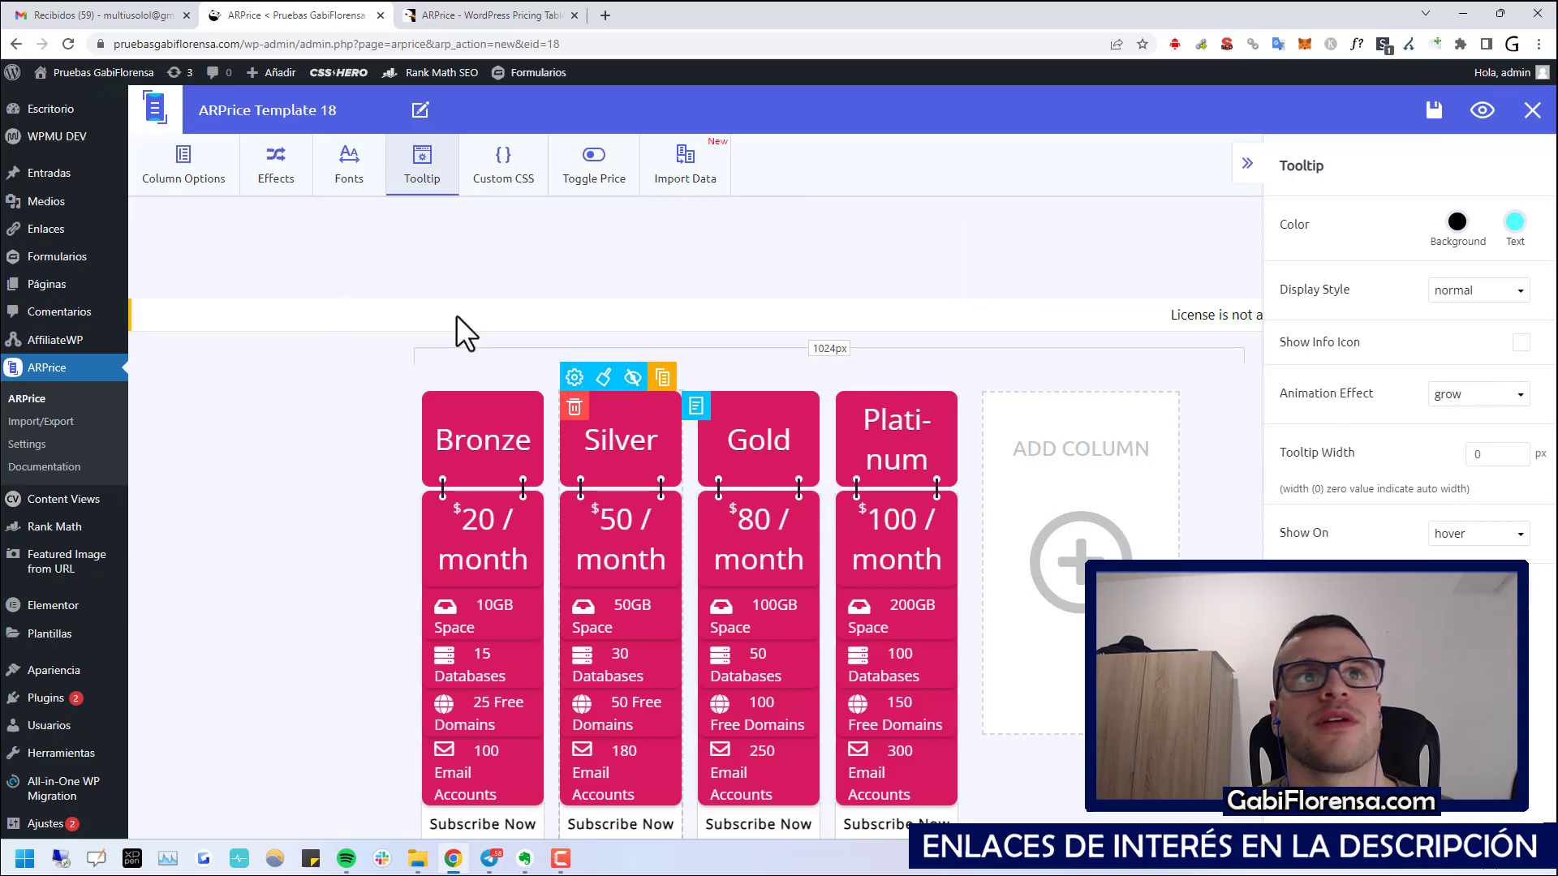
- Examine the Custom CSS and Toggle Price settings, try to open the data import, and return to the column options
left_click(505, 167)
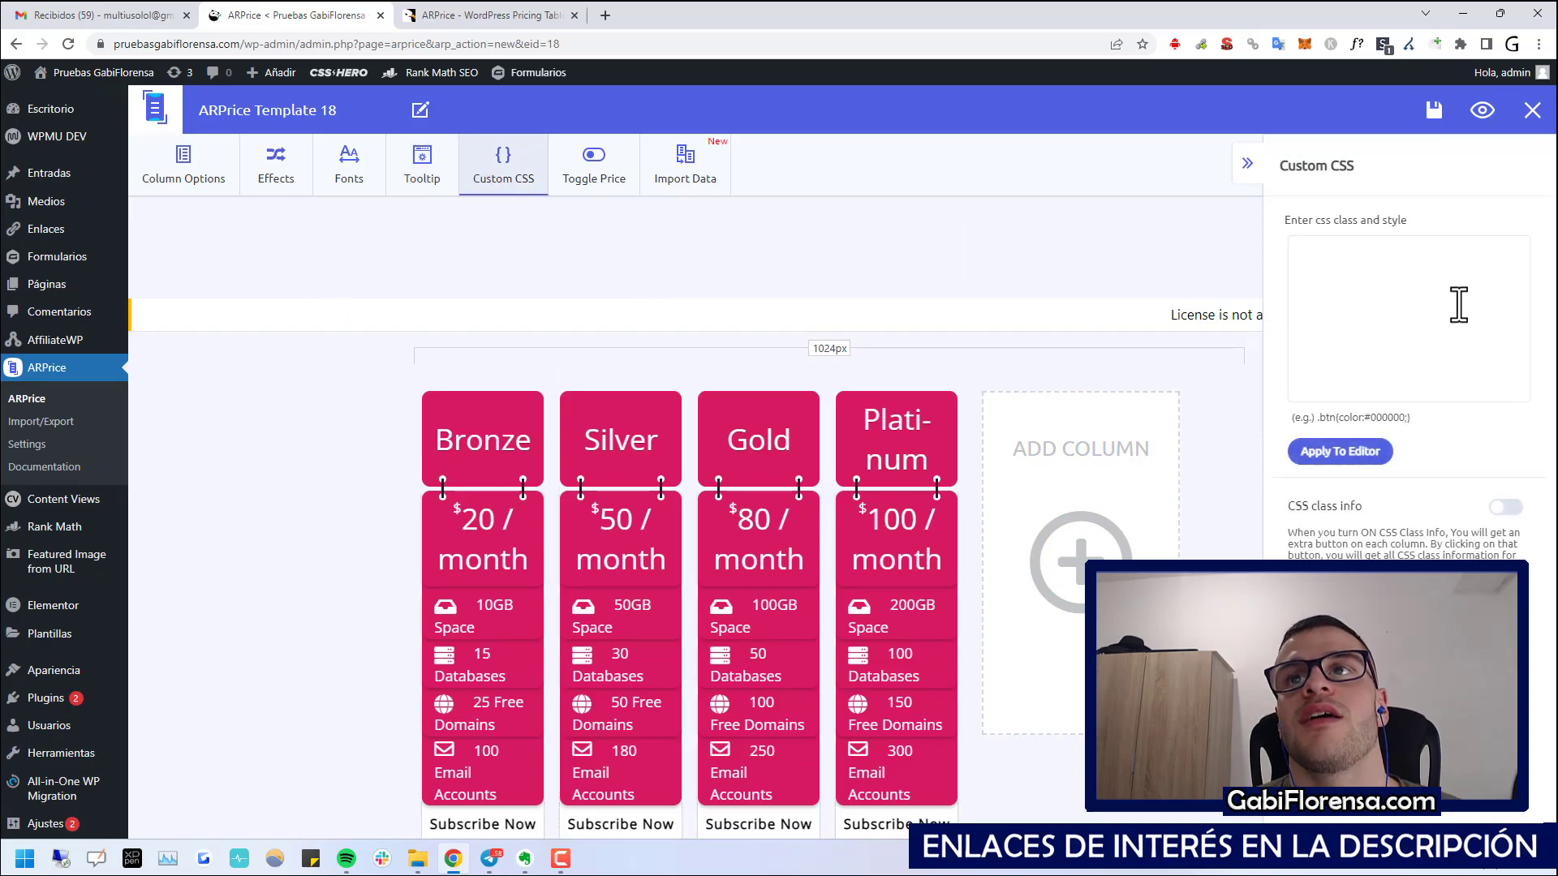
left_click(620, 177)
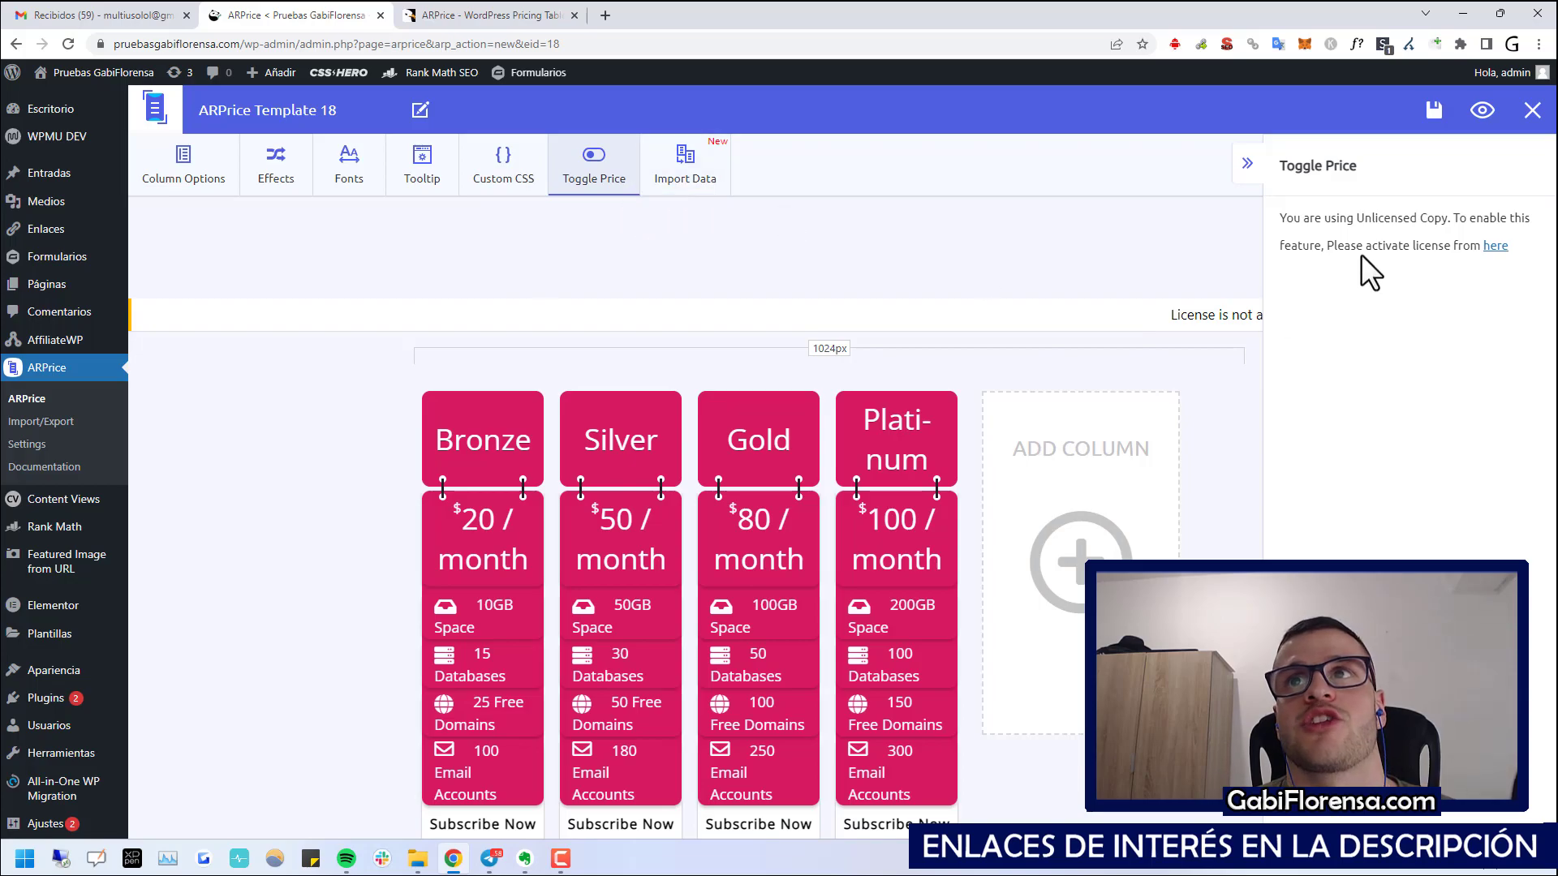
left_click(675, 172)
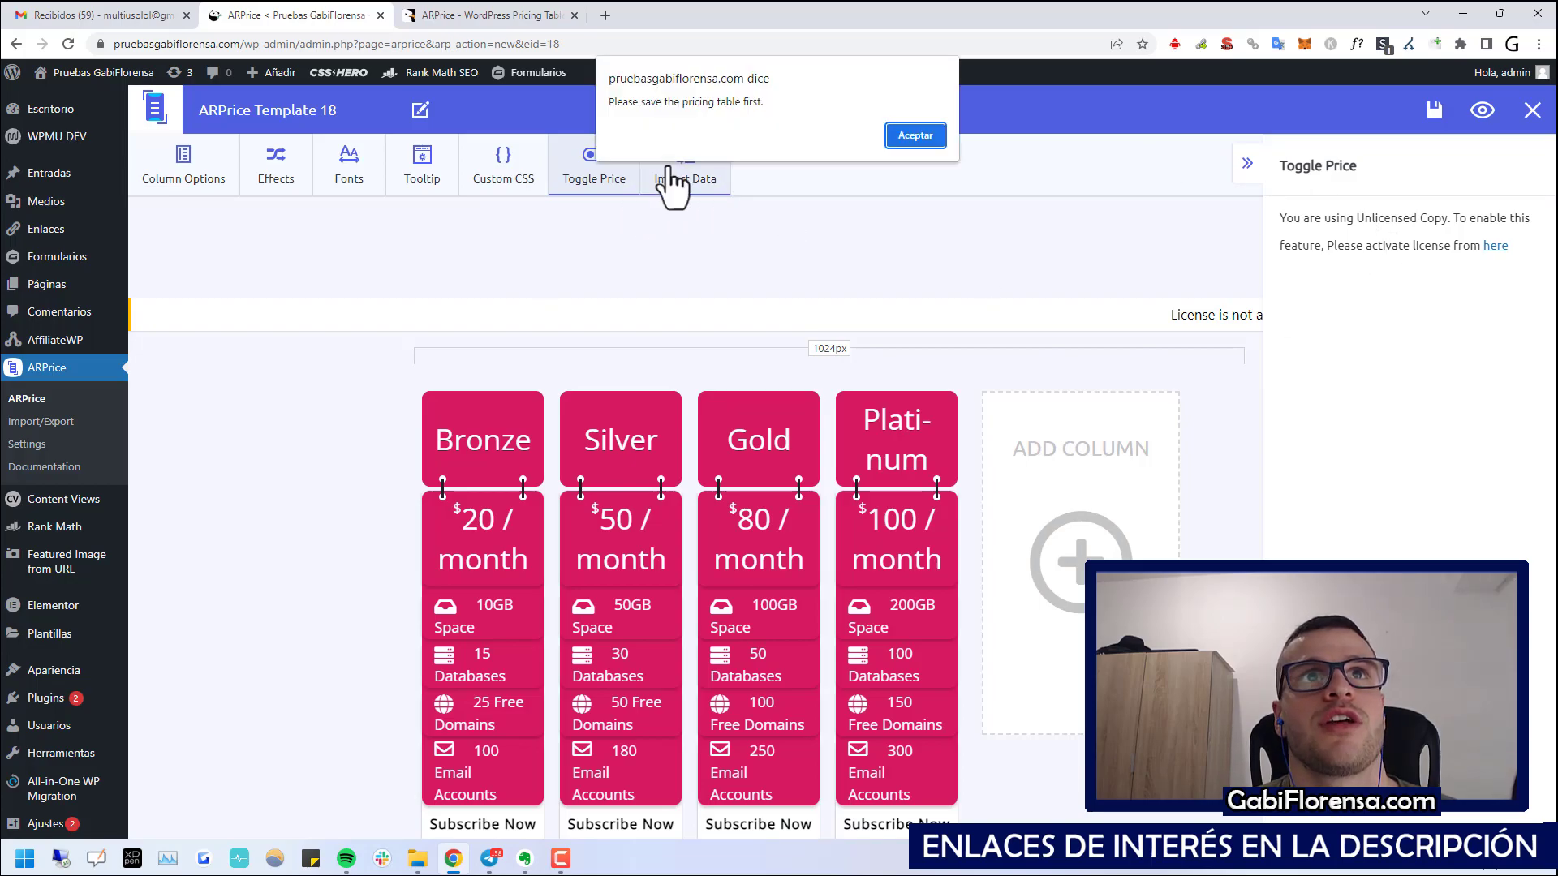
left_click(916, 135)
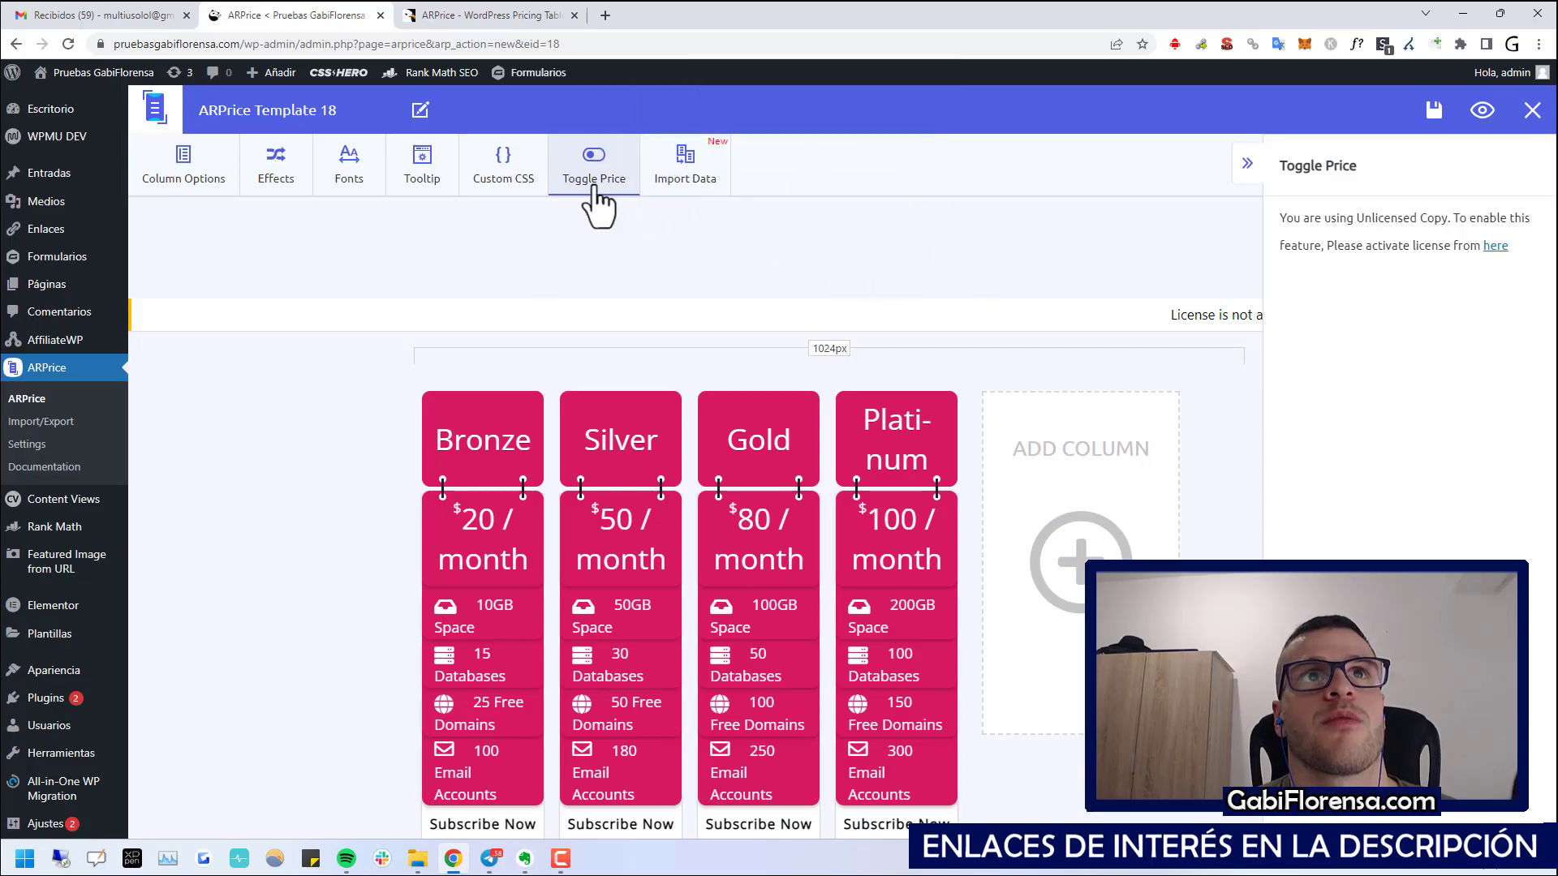
left_click(159, 180)
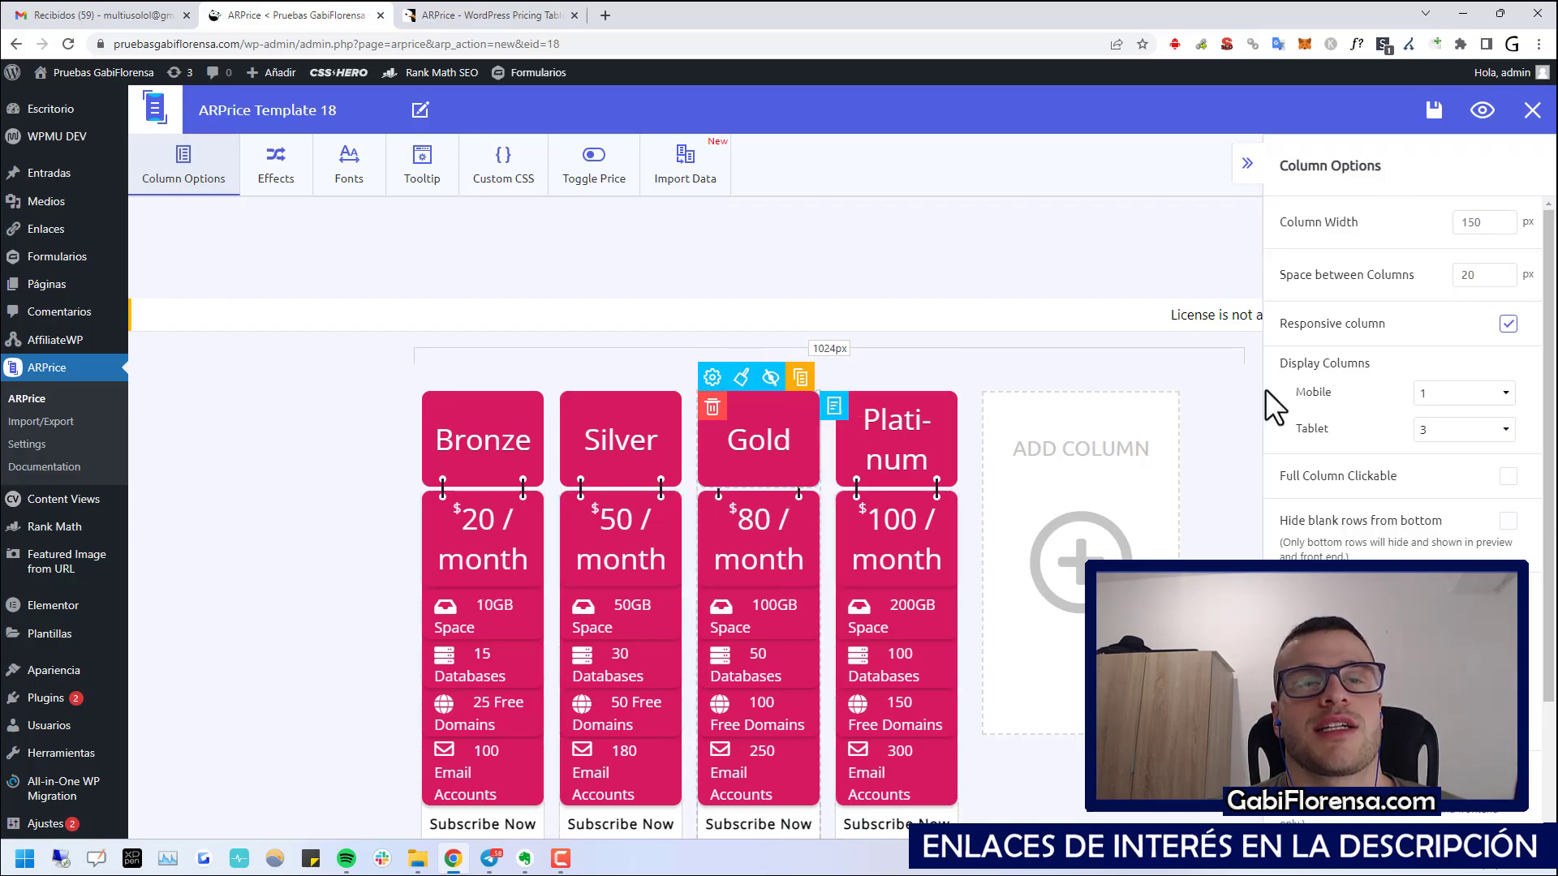
- Rename the pricing table as PRUEBA
left_click(420, 109)
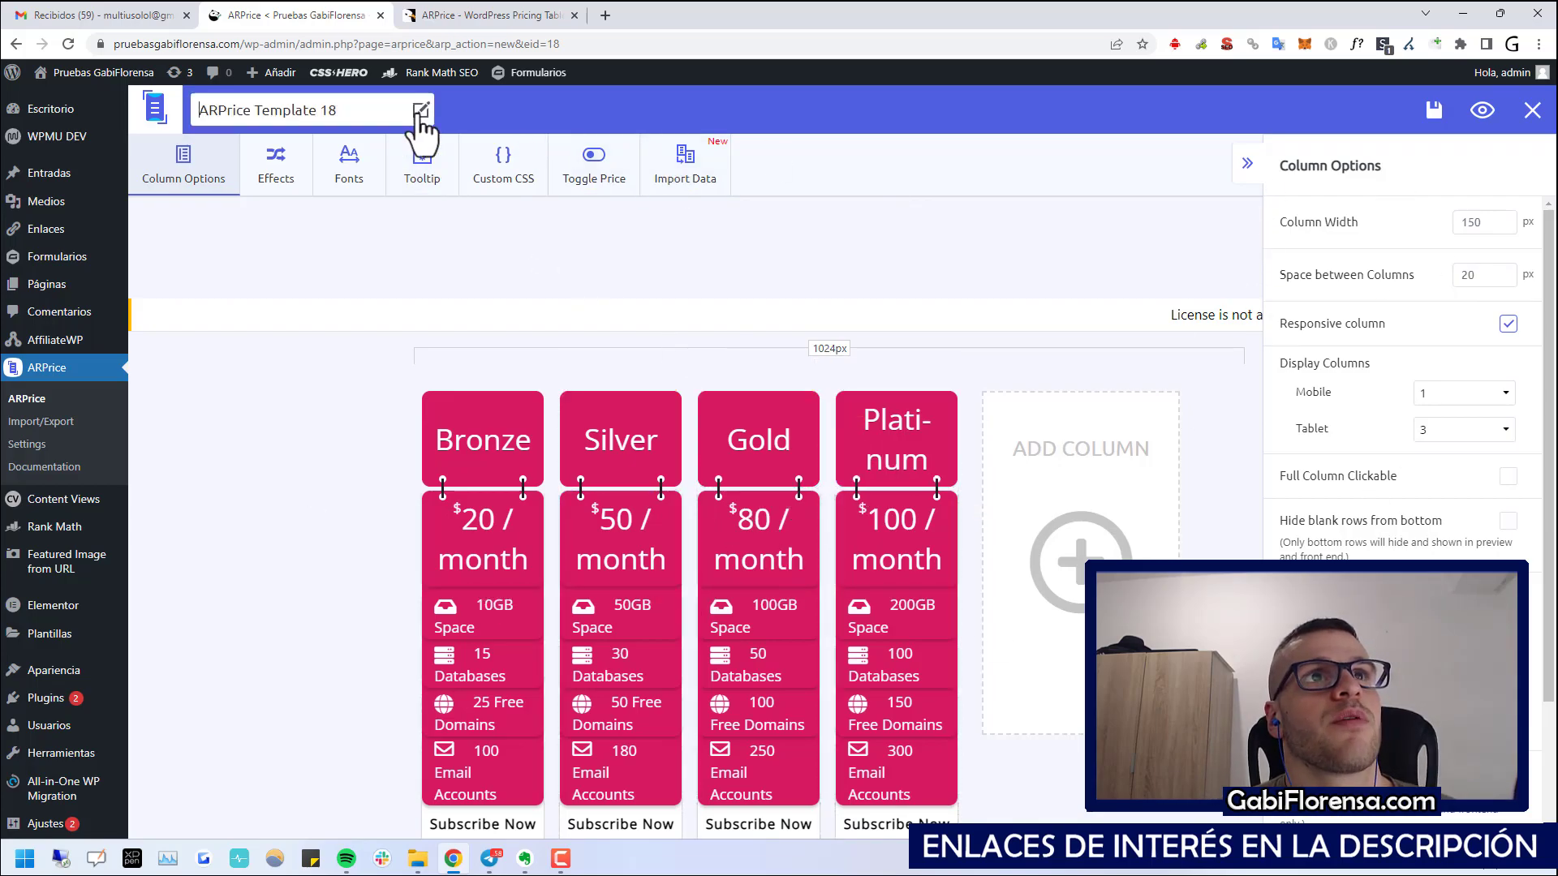
triple_click(358, 110)
type("PRUEBA")
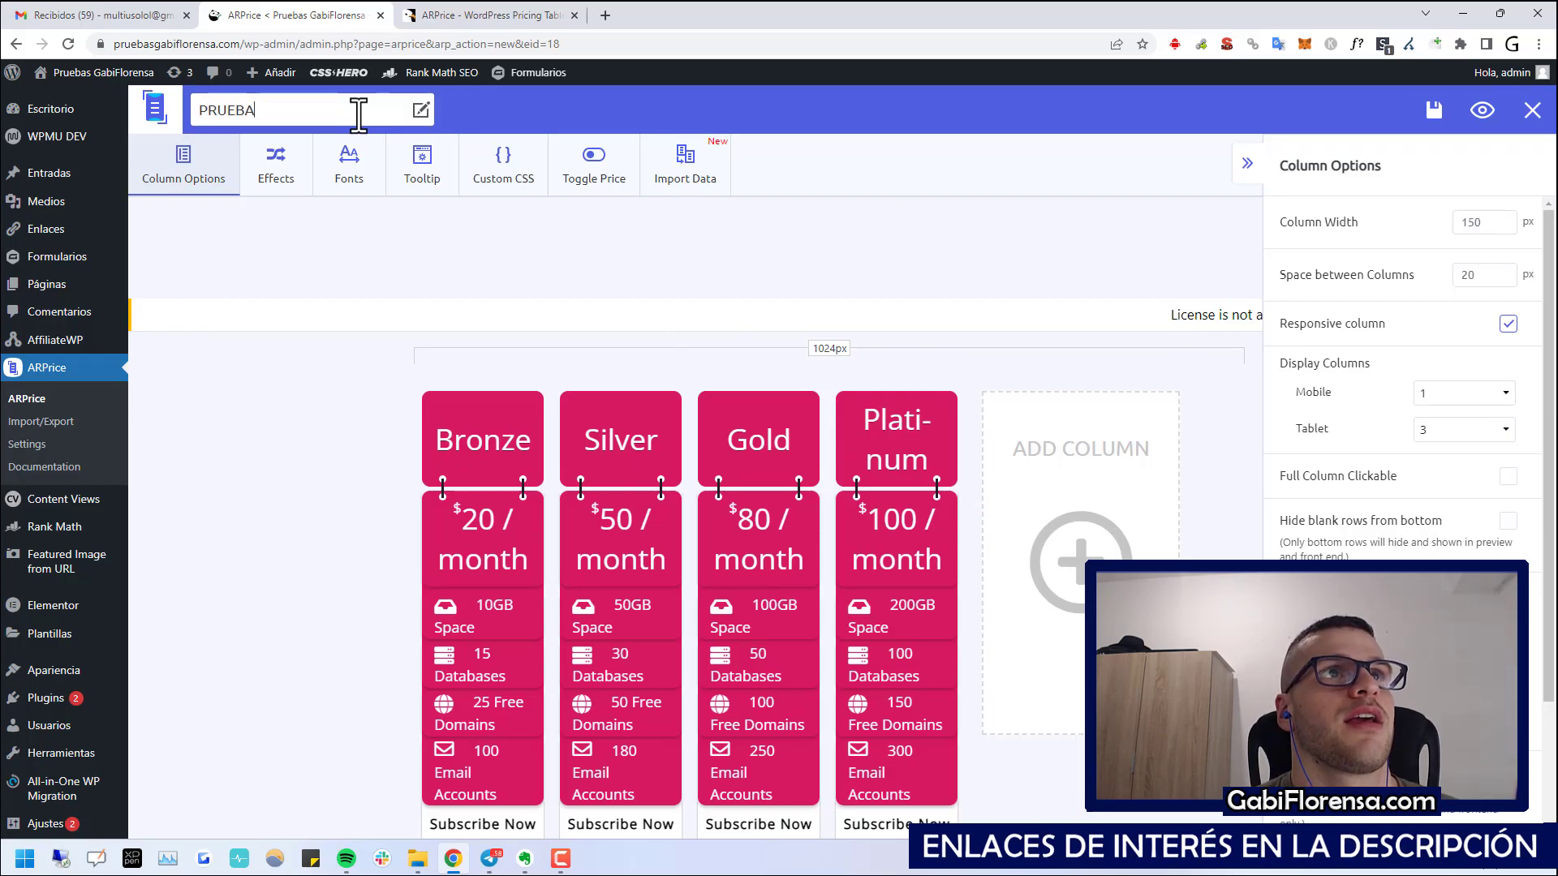
key("Return")
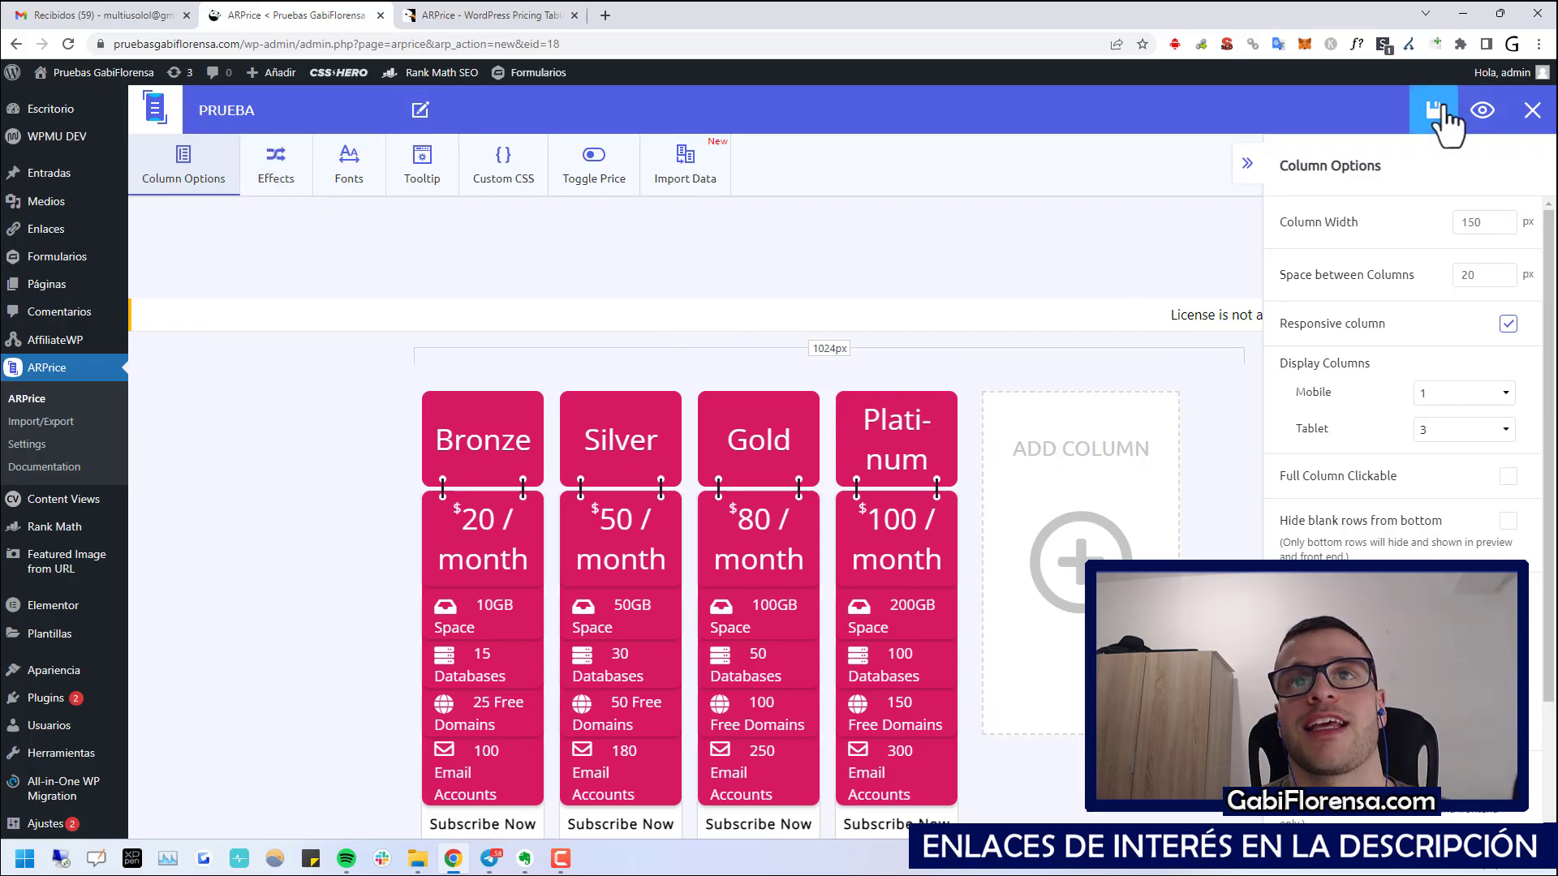
- Preview the pricing table in the desktop, tablet and mobile layouts, checking all columns in the mobile view
left_click(1482, 112)
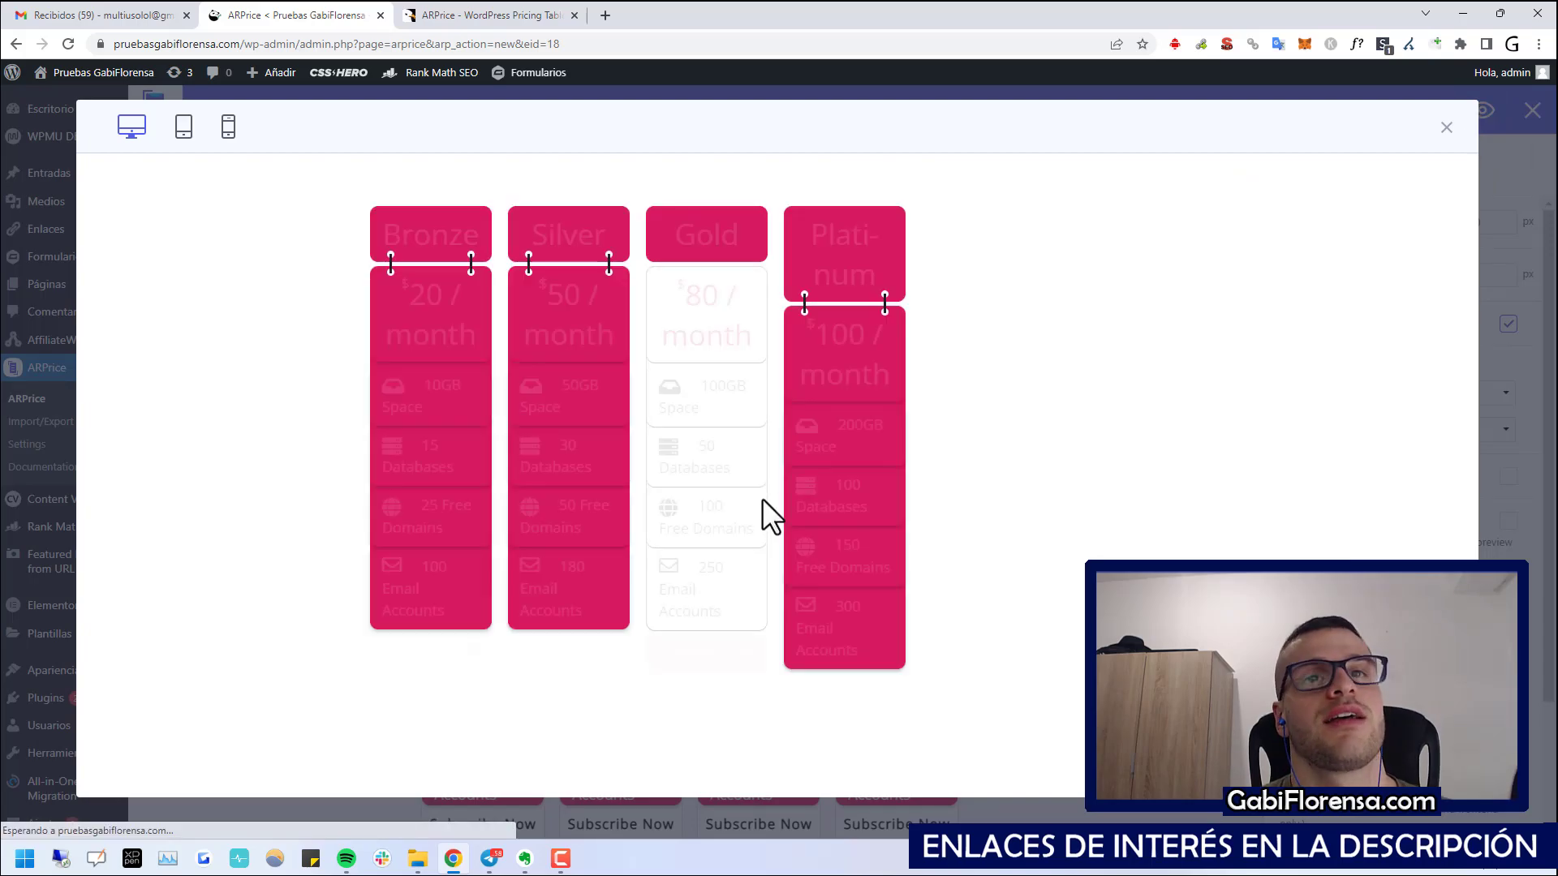
left_click(183, 126)
left_click(619, 125)
scroll(792, 324, "down", 10)
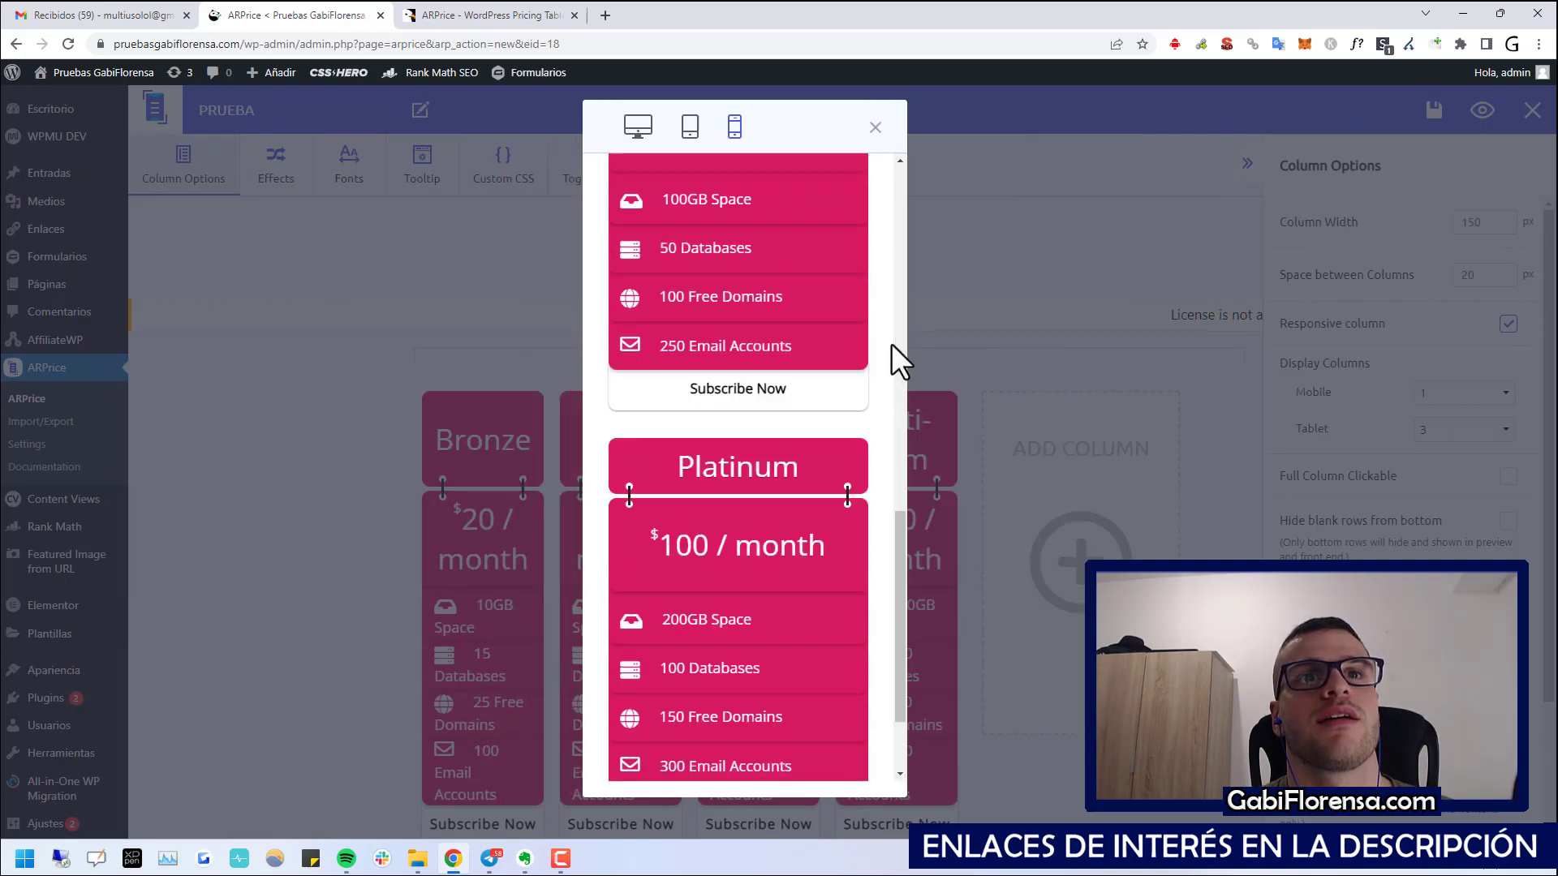
scroll(891, 343, "up", 12)
scroll(883, 319, "down", 4)
scroll(883, 318, "down", 6)
left_click(876, 128)
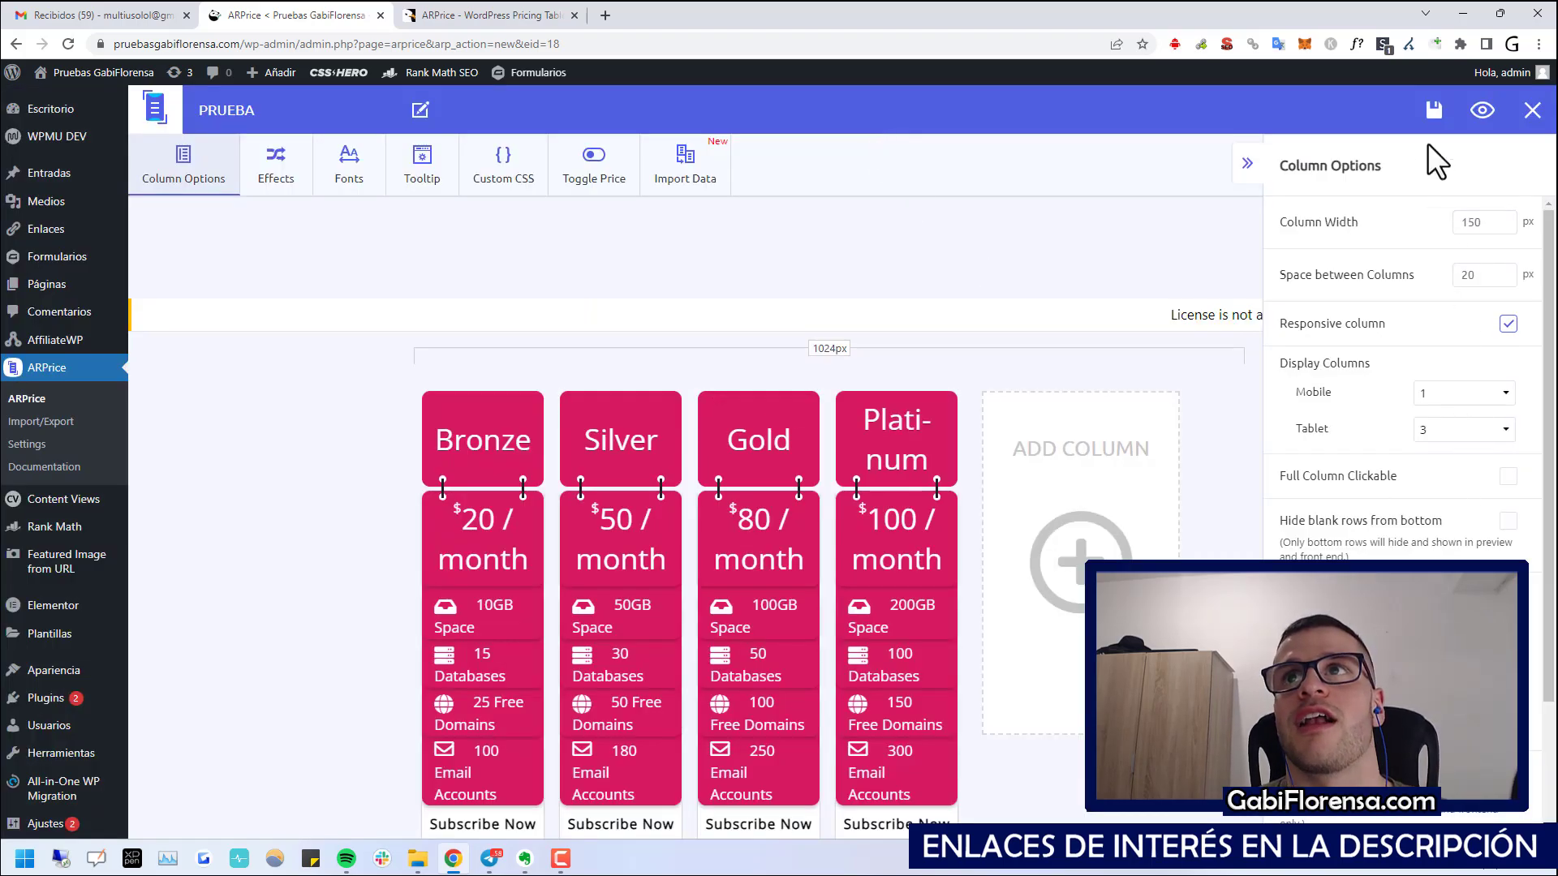
- Save the pricing table and copy its inline embed shortcode [ARPrice id=100]
left_click(1434, 112)
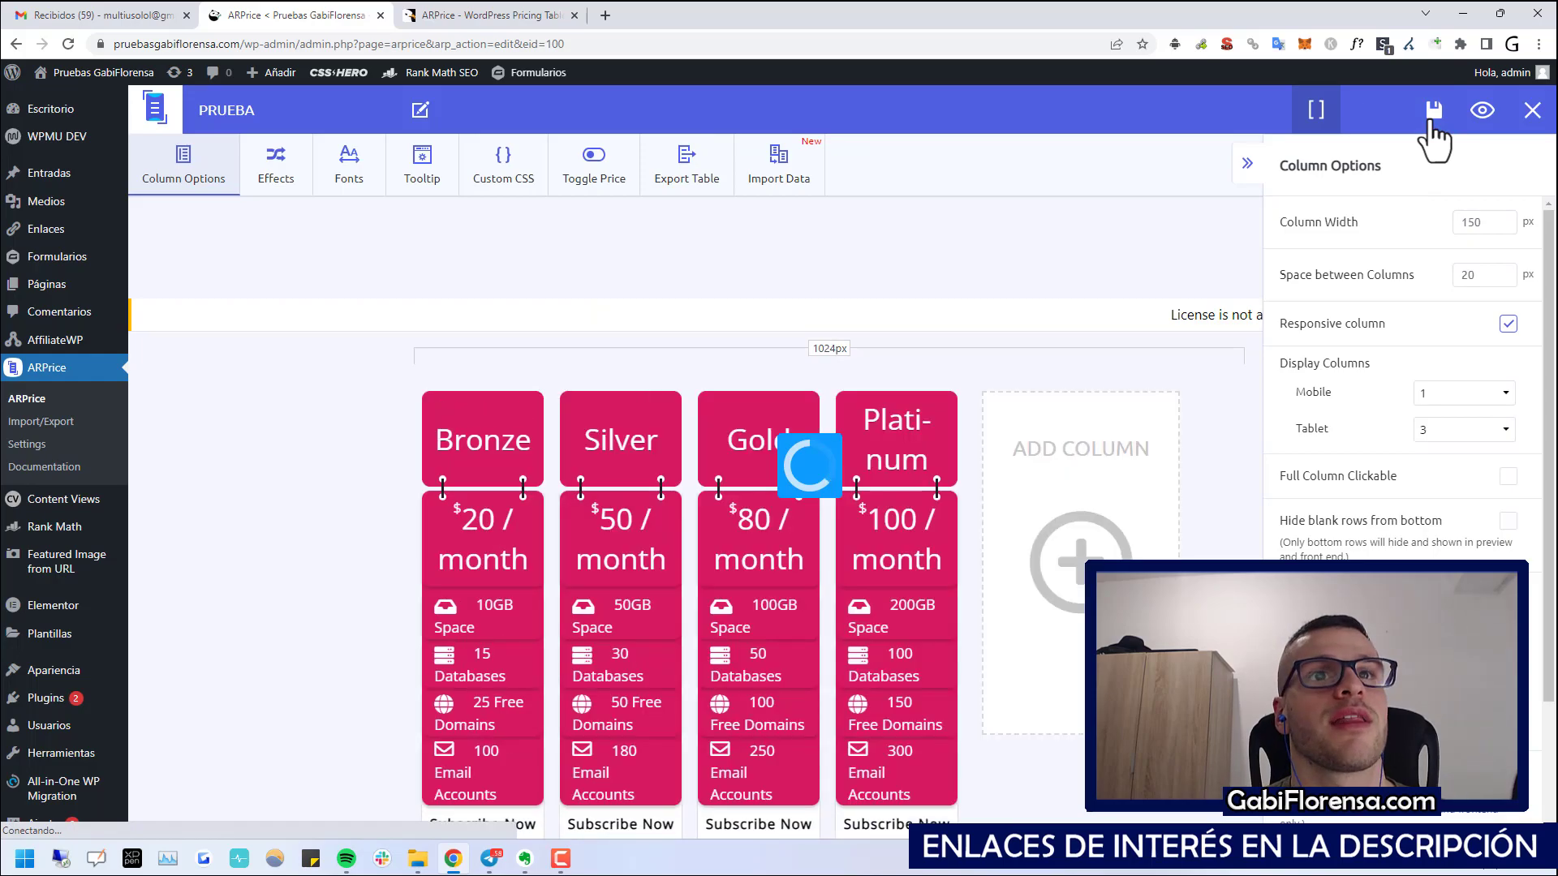
scroll(1029, 209, "down", 1)
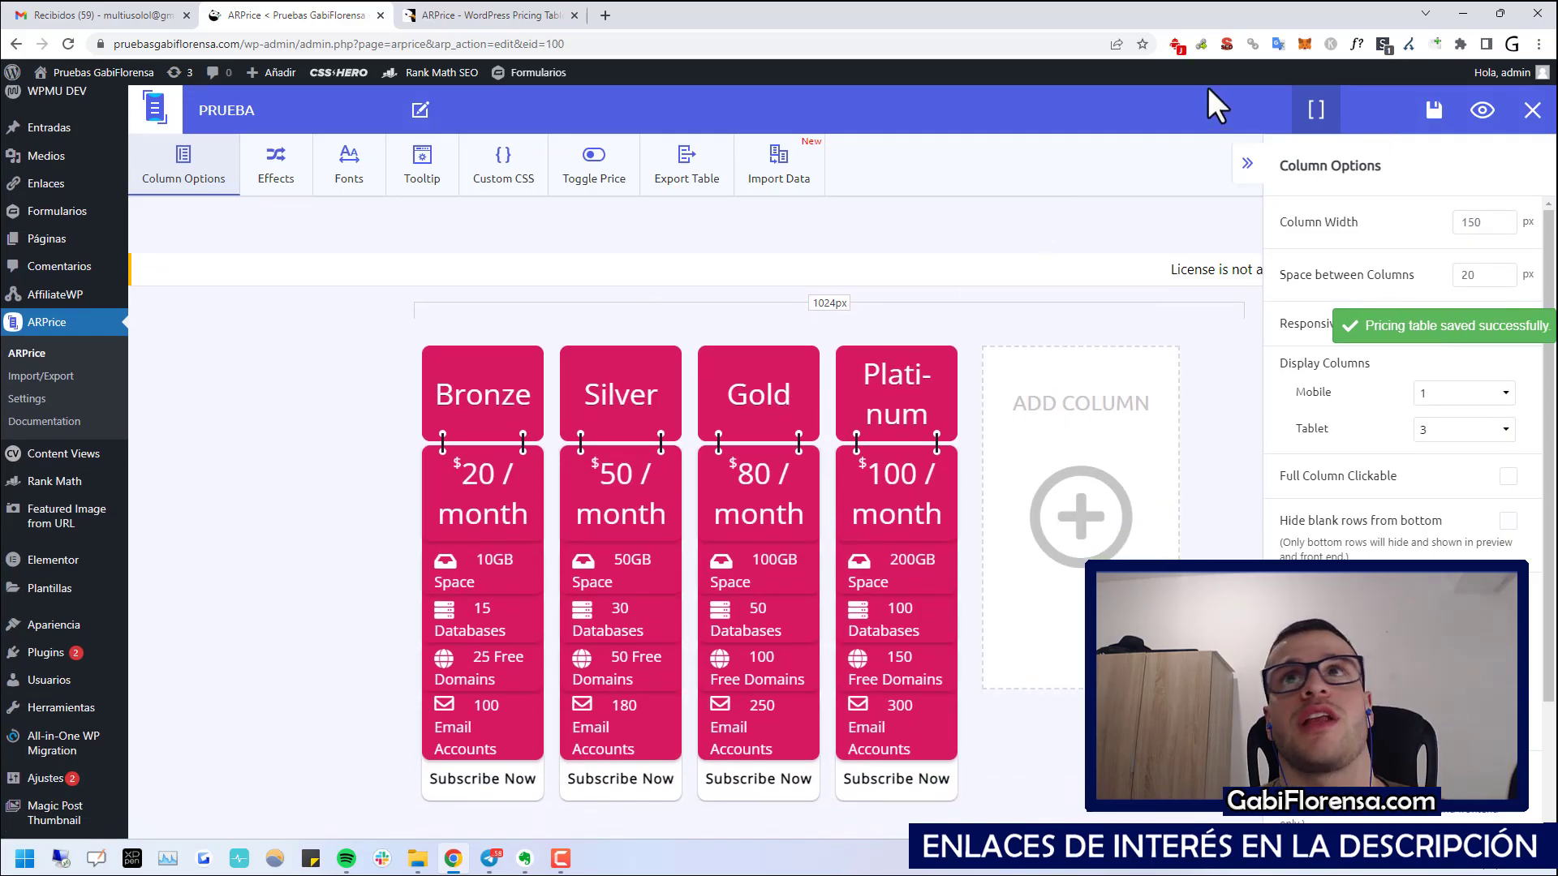
left_click(1308, 115)
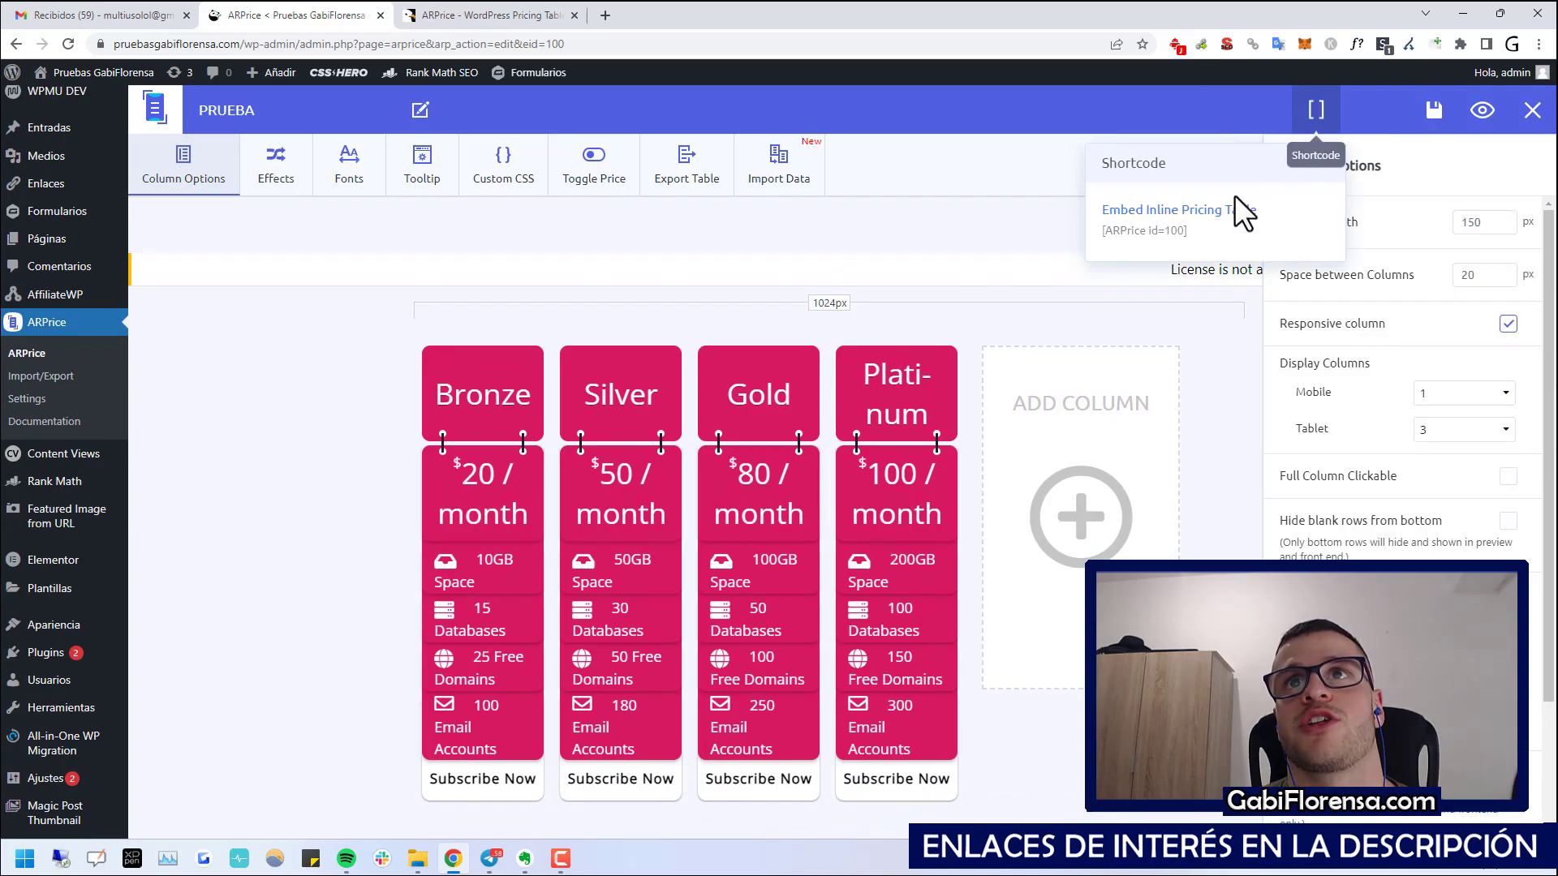
triple_click(1139, 233)
right_click(1165, 230)
left_click(1192, 241)
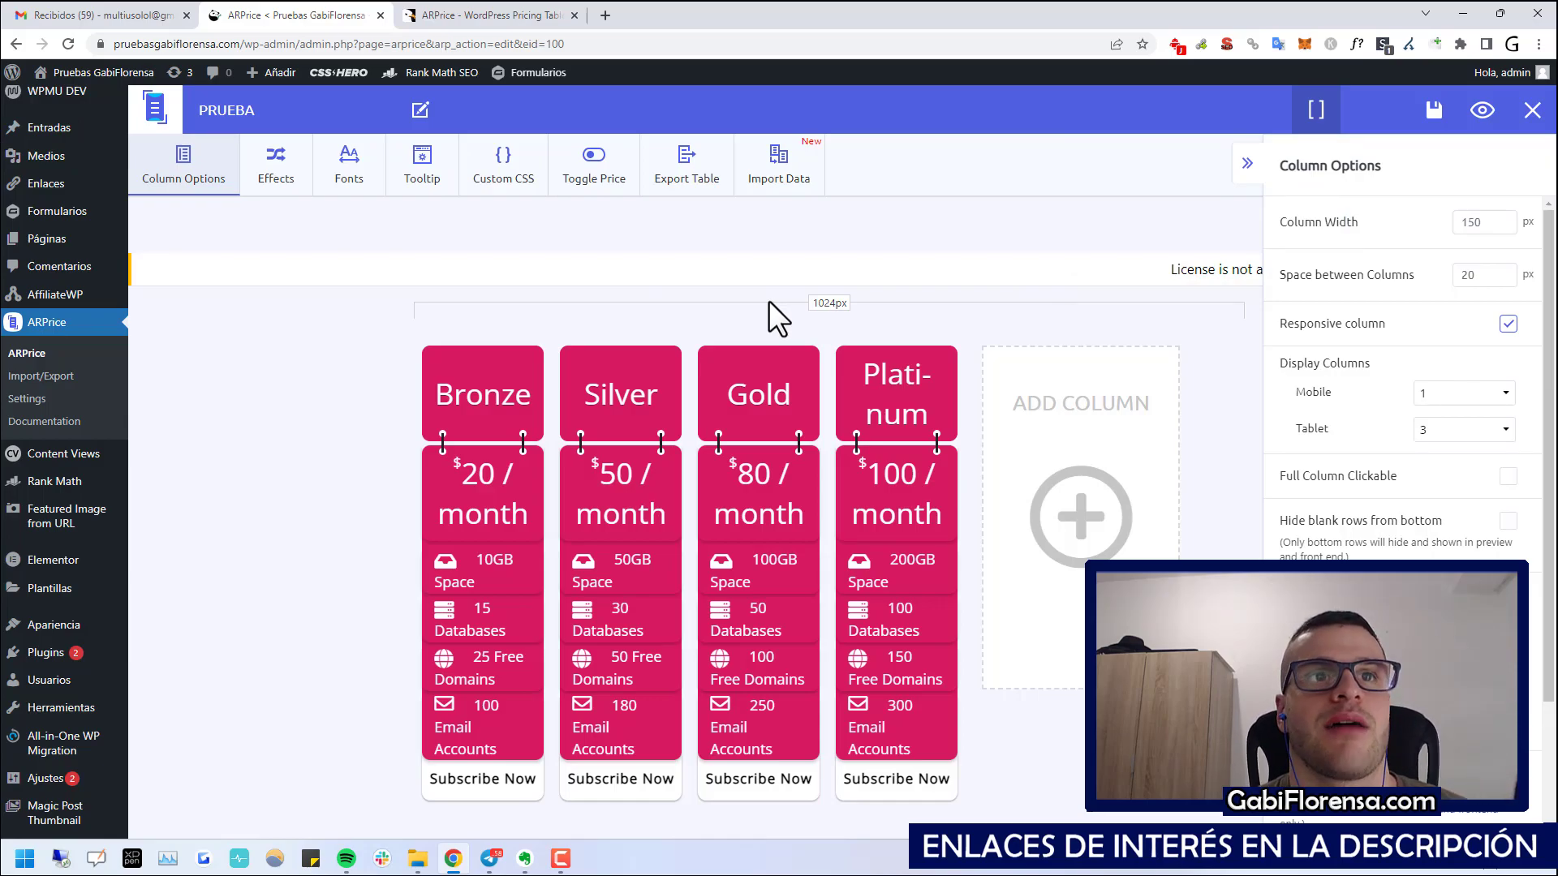
left_click(673, 625)
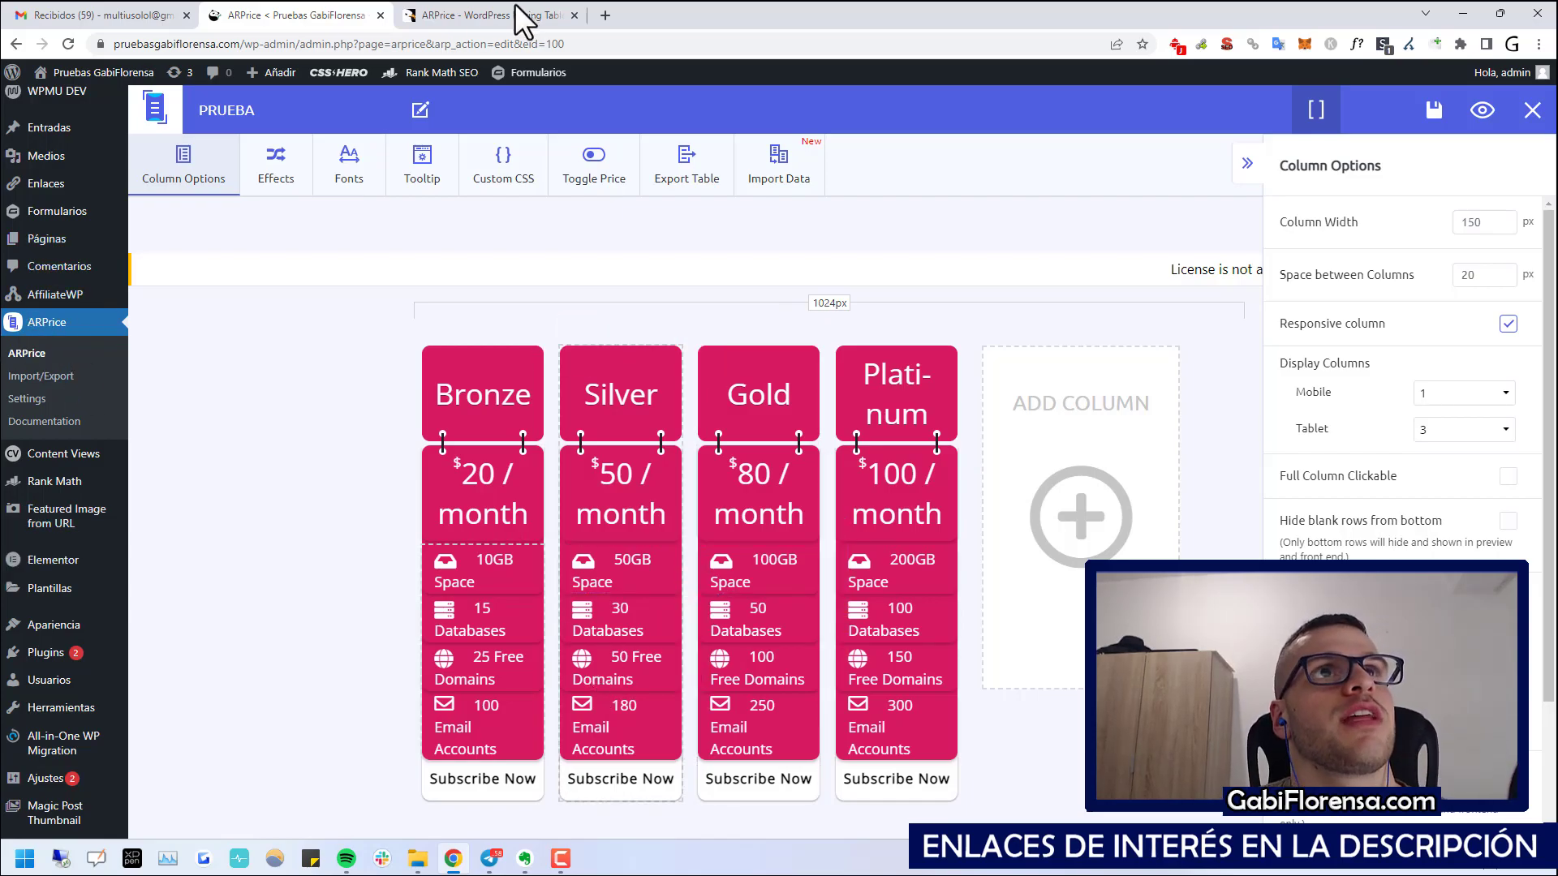
left_click(929, 463)
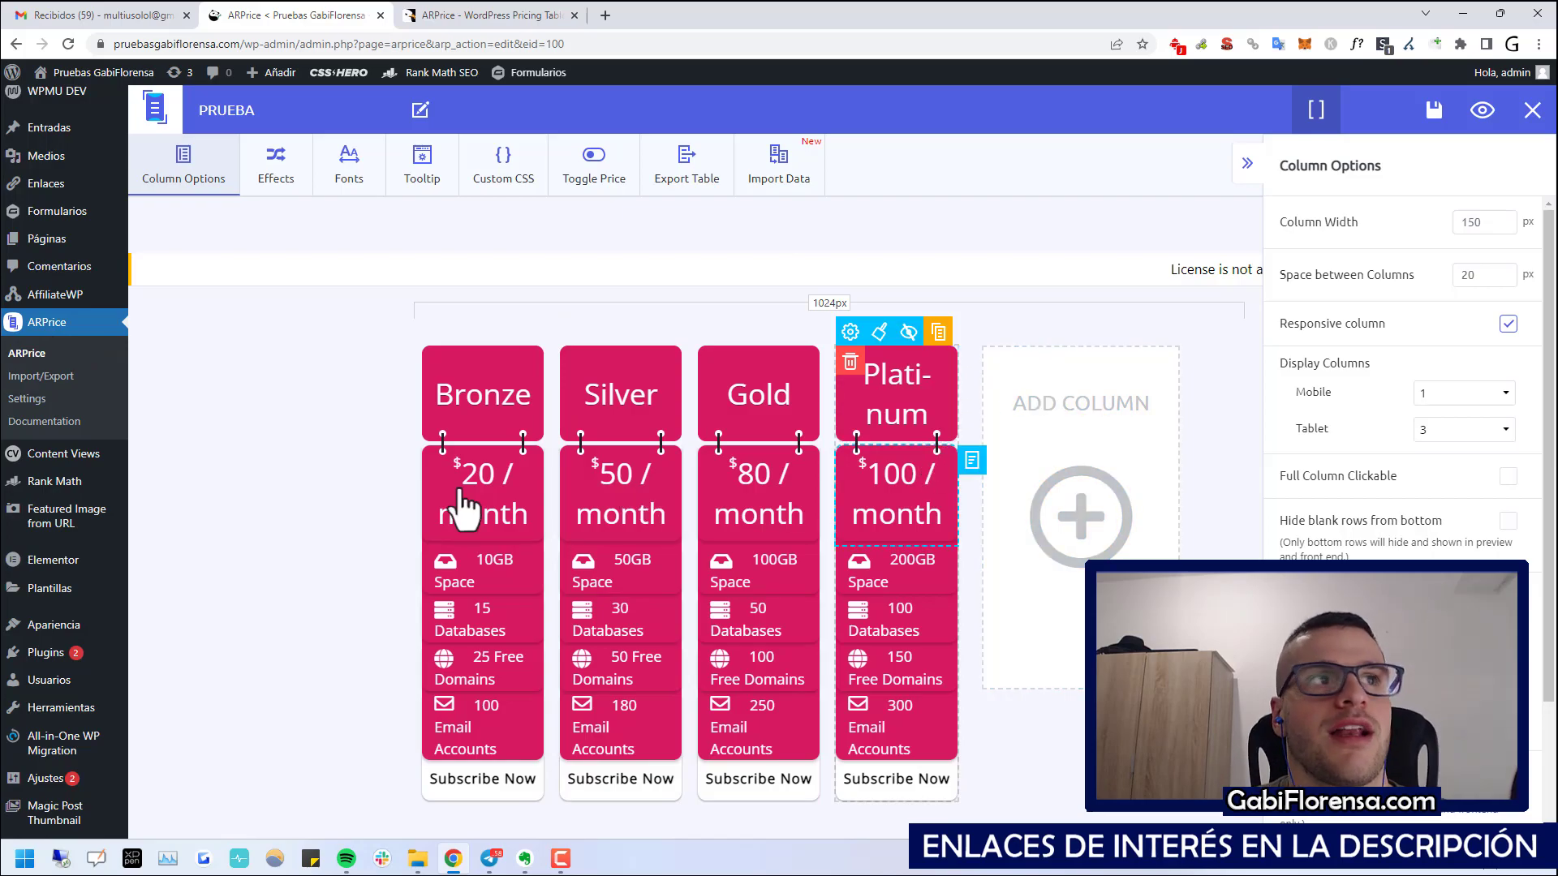
left_click(637, 507)
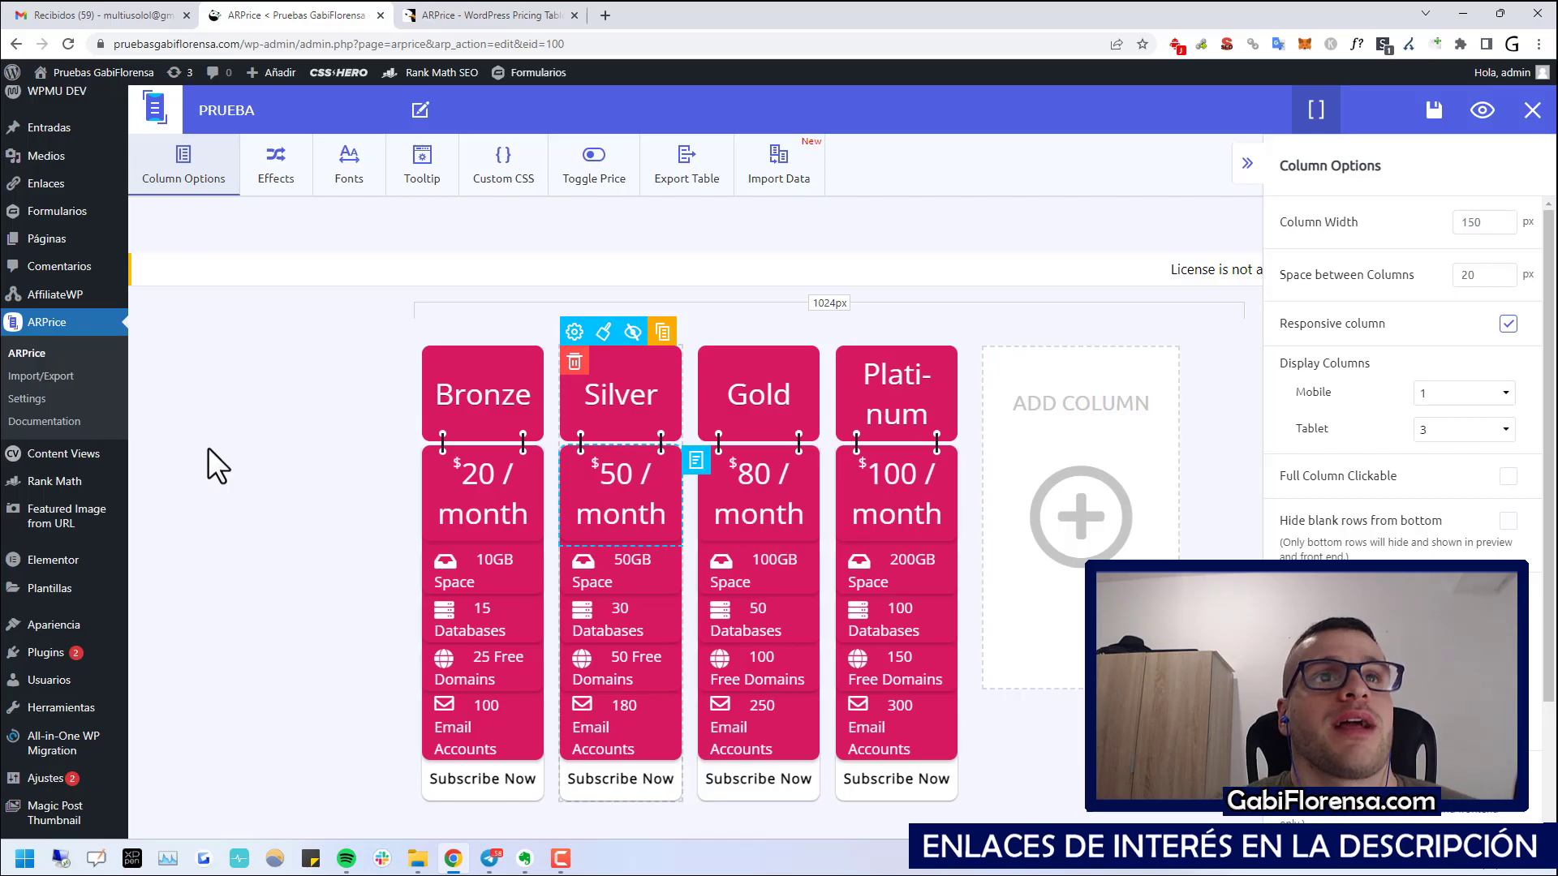
- Leave the table editor and open the list of saved ARPrice pricing tables
left_click(32, 356)
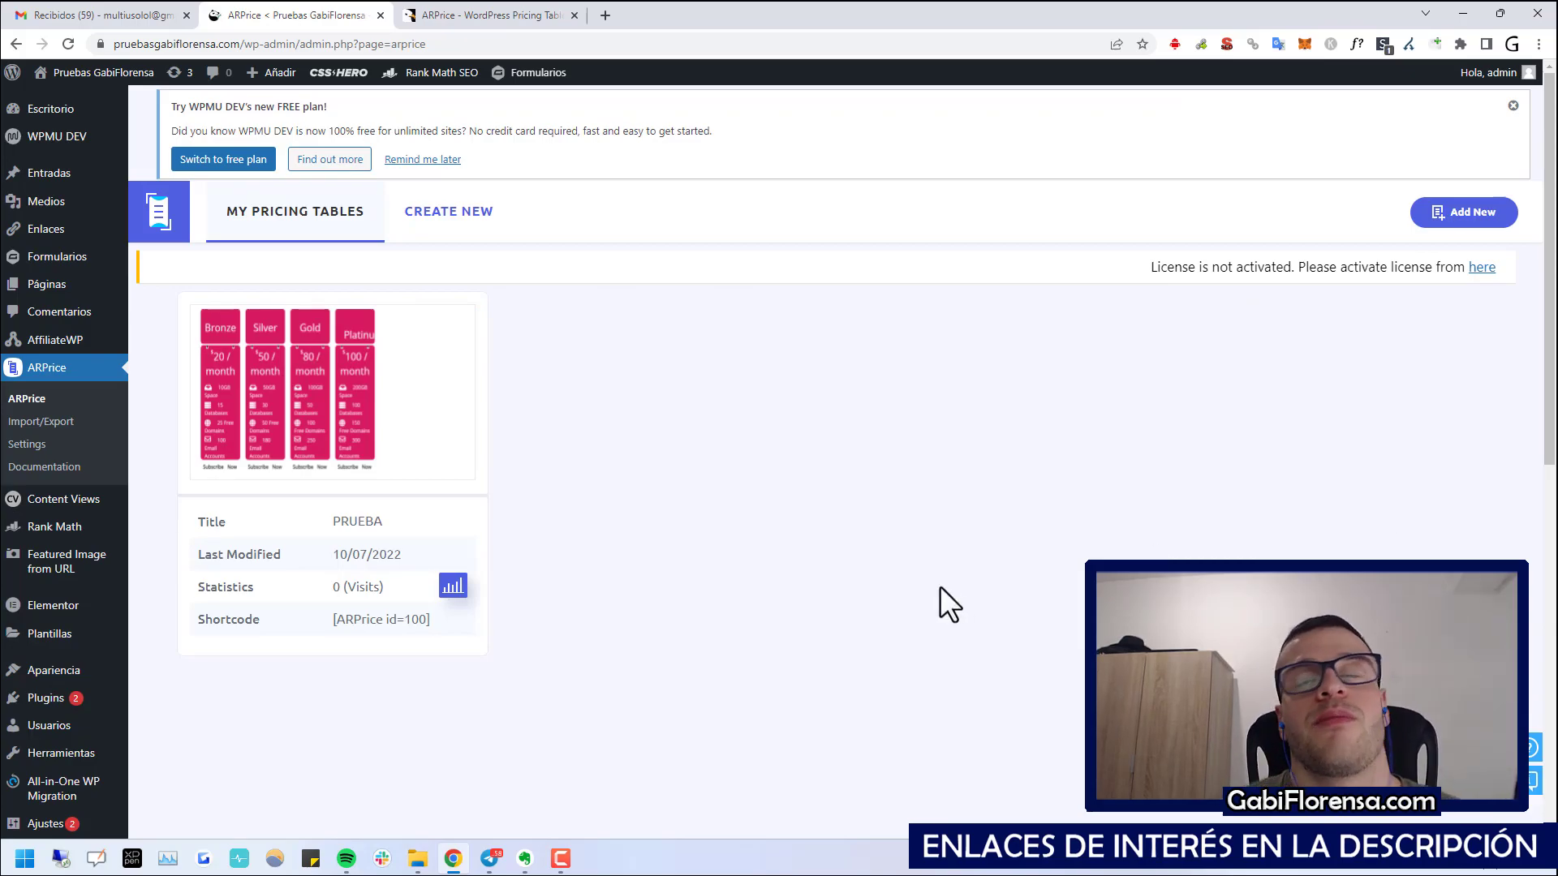
- Examine the ARPrice product page on CodeCanyon, including its licence offer and feature description
left_click(481, 4)
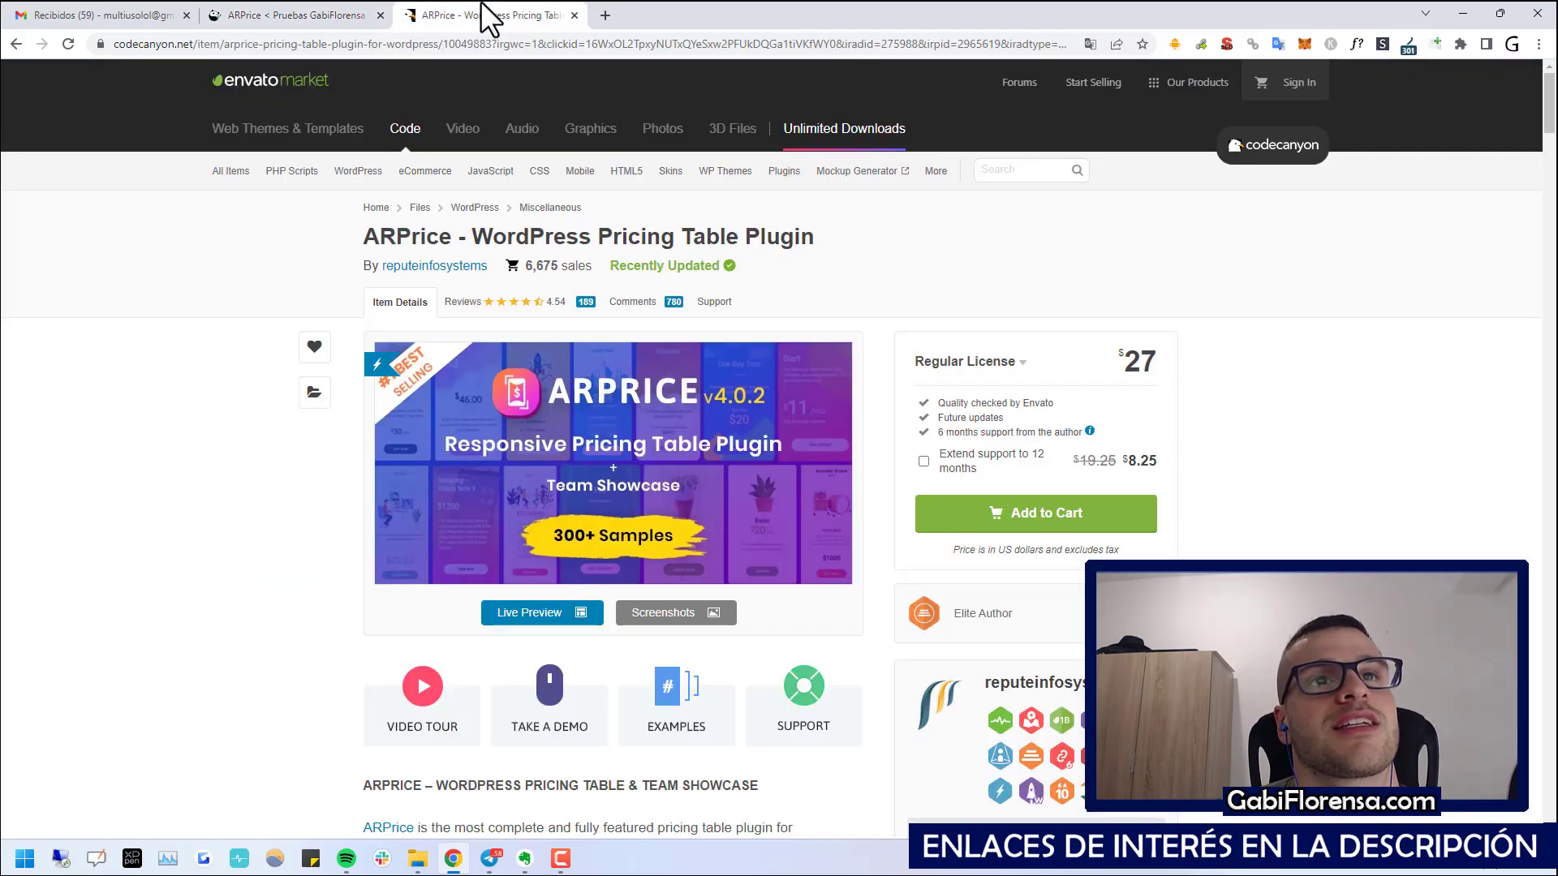
scroll(1256, 335, "down", 12)
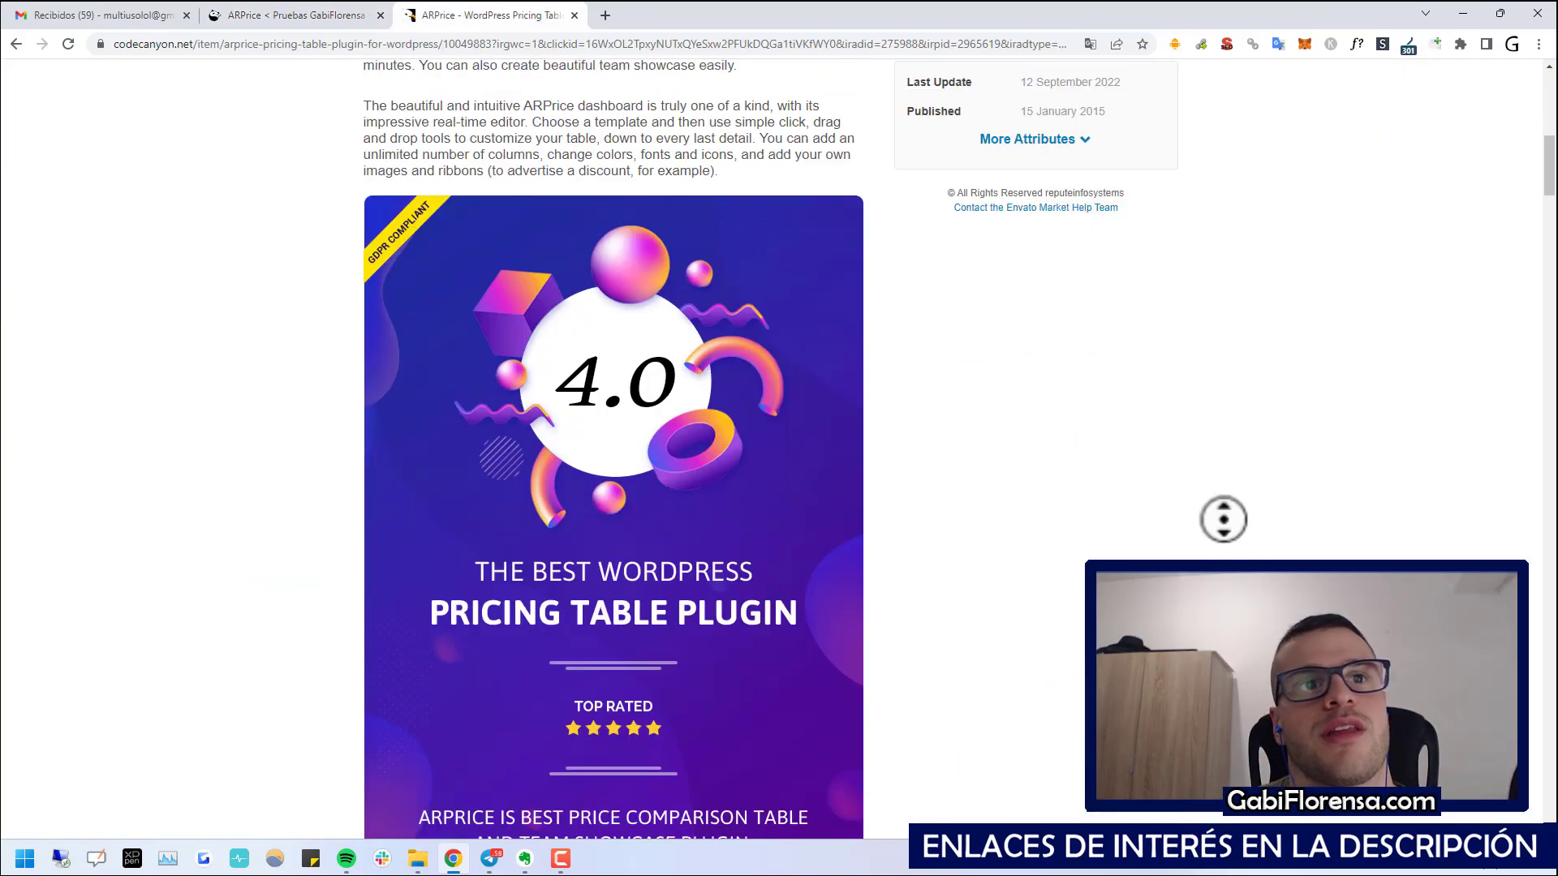
scroll(1096, 556, "down", 3)
scroll(1095, 557, "up", 15)
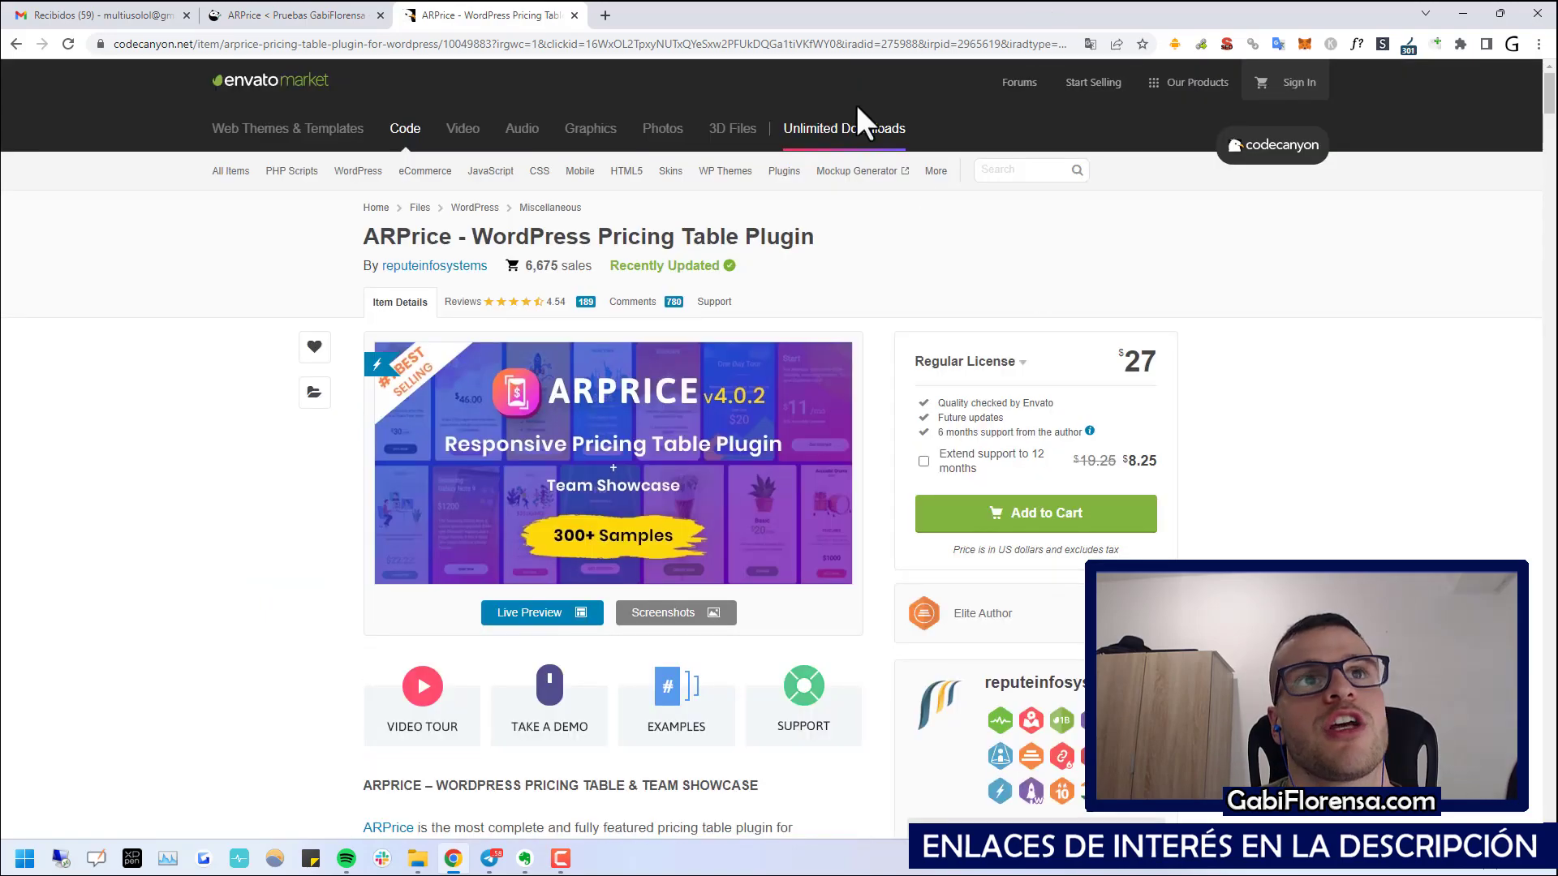